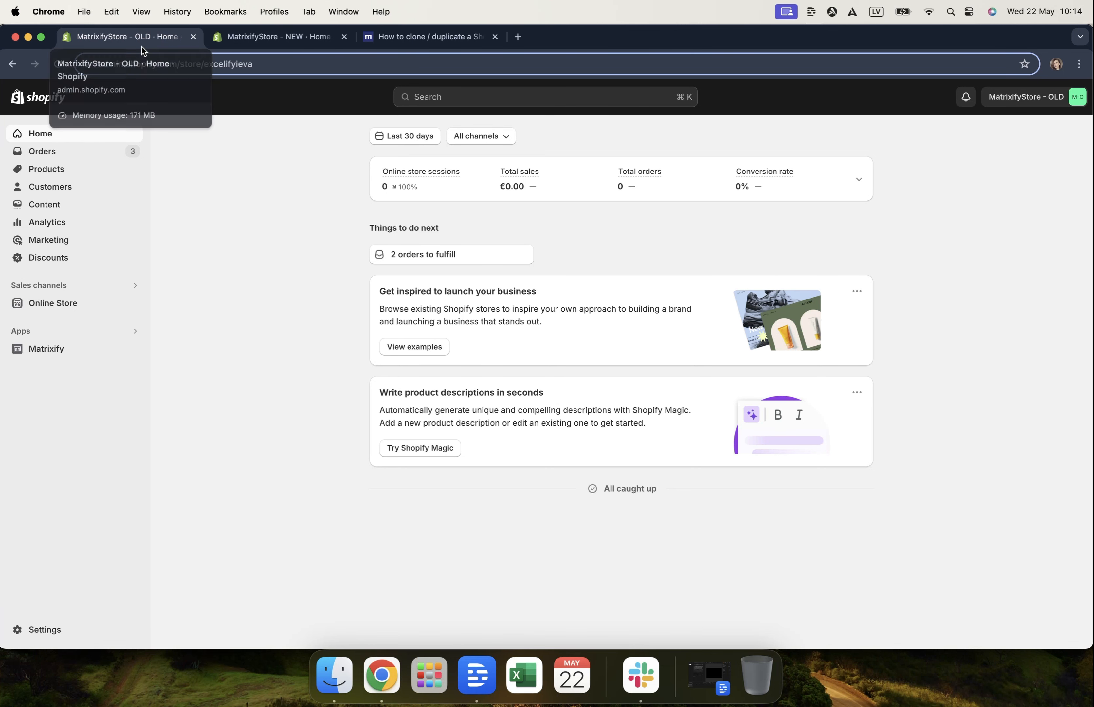
Step: In the new store, set paid orders to "Don't fulfill any of the order's line items automatically" and save the order processing settings
left_click(294, 40)
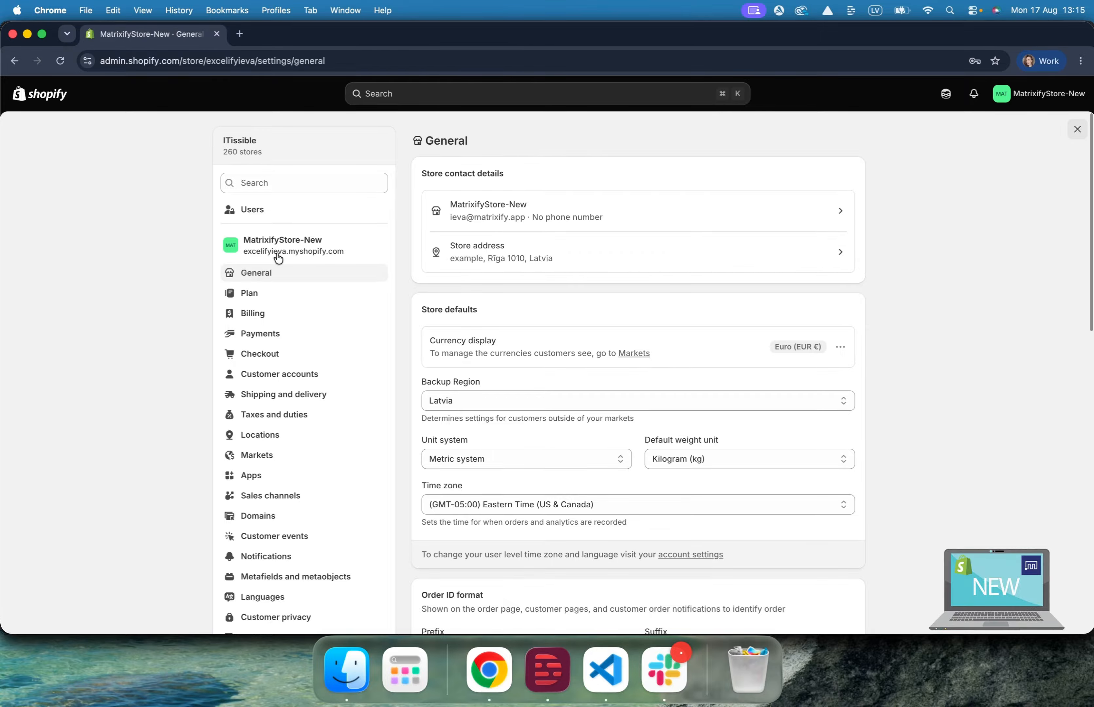
scroll(900, 351, "down", 10)
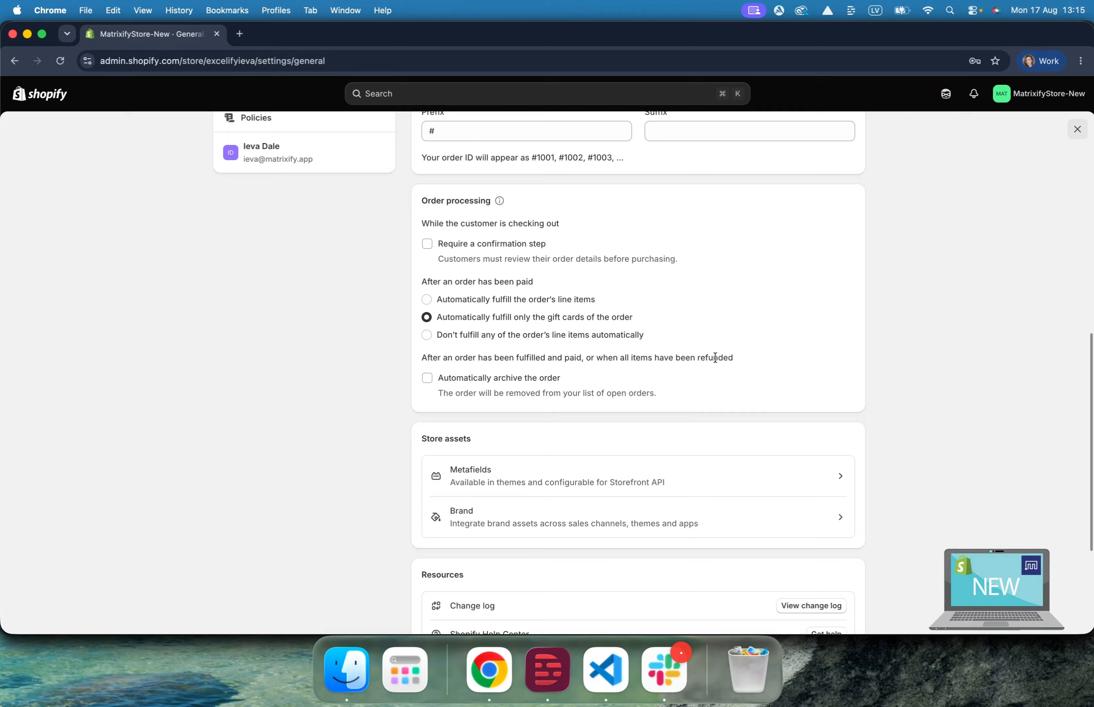
left_click(513, 338)
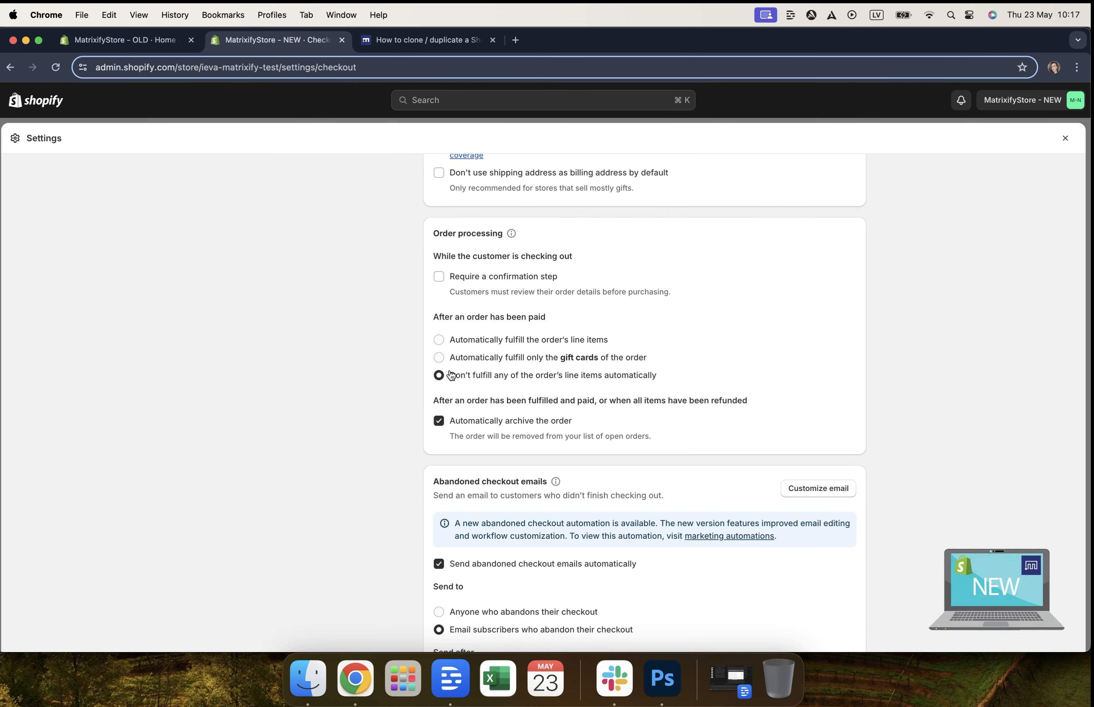
left_click_drag(450, 375, 659, 379)
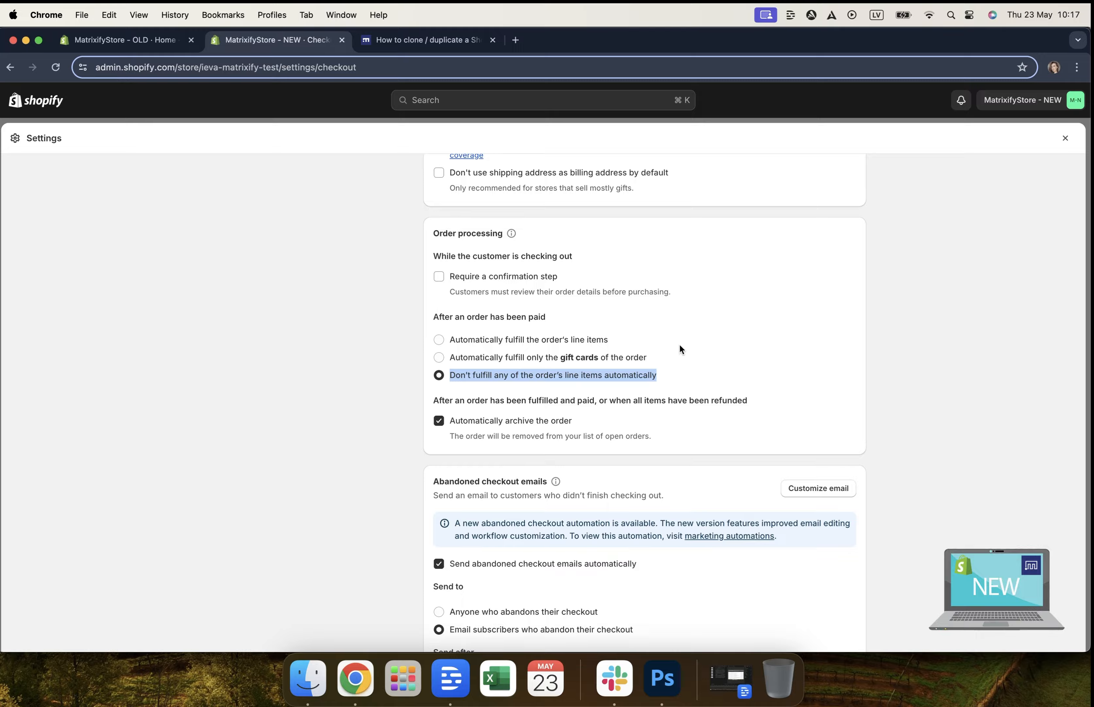
left_click(468, 340)
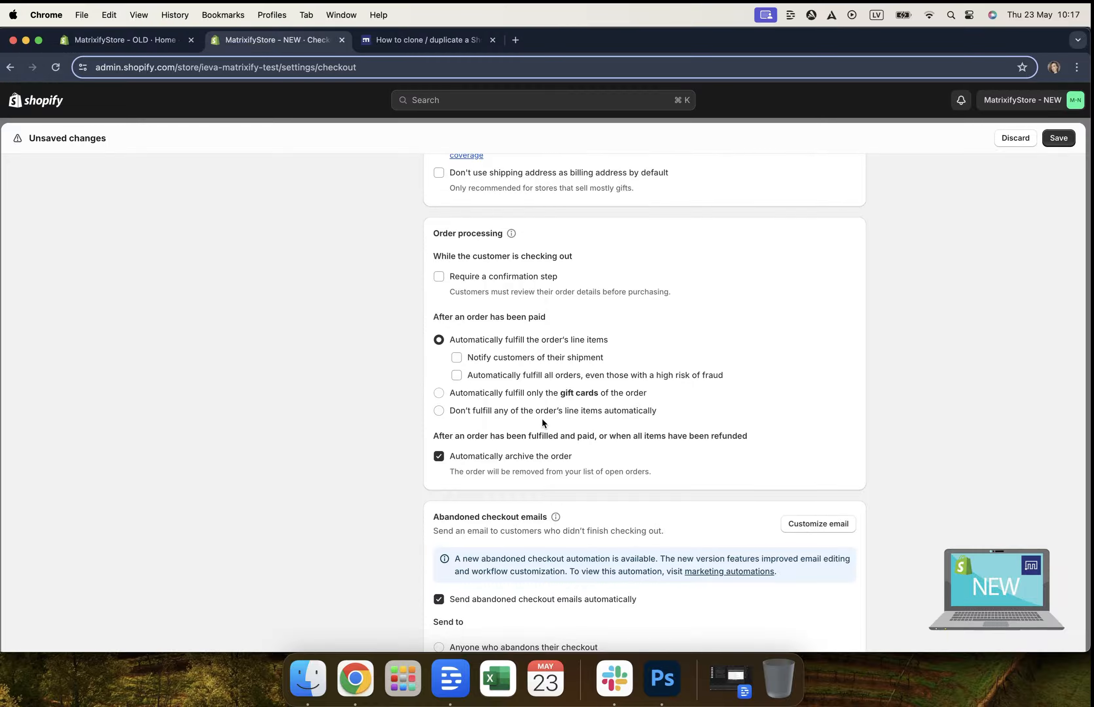
left_click(587, 411)
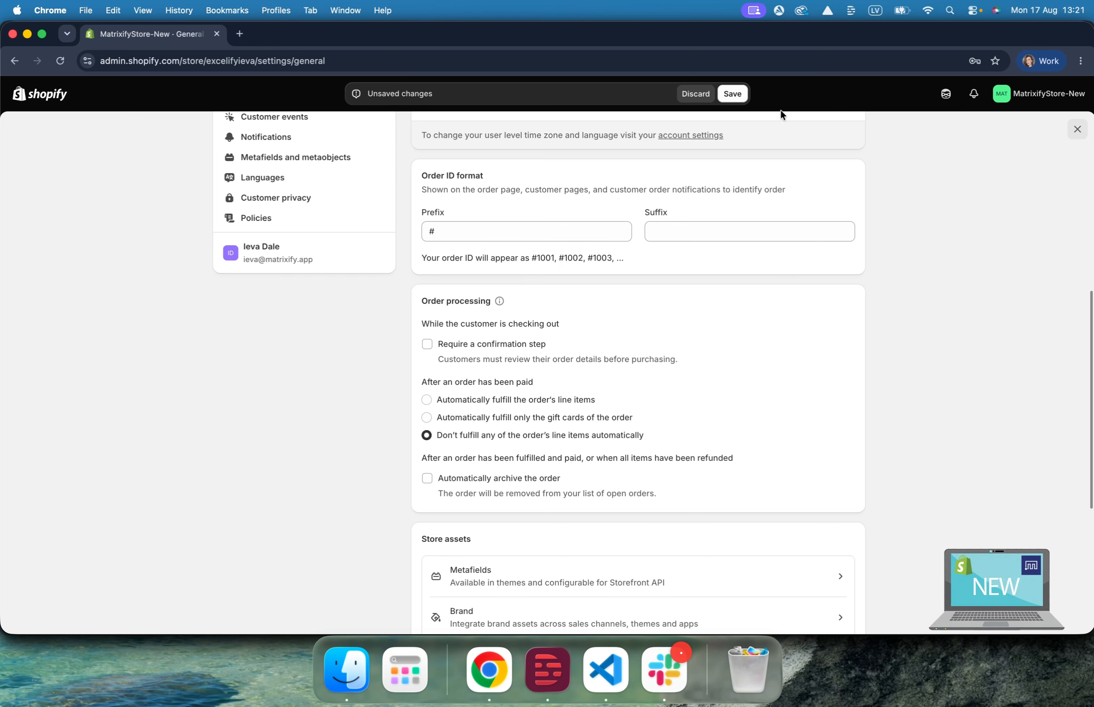
left_click(733, 94)
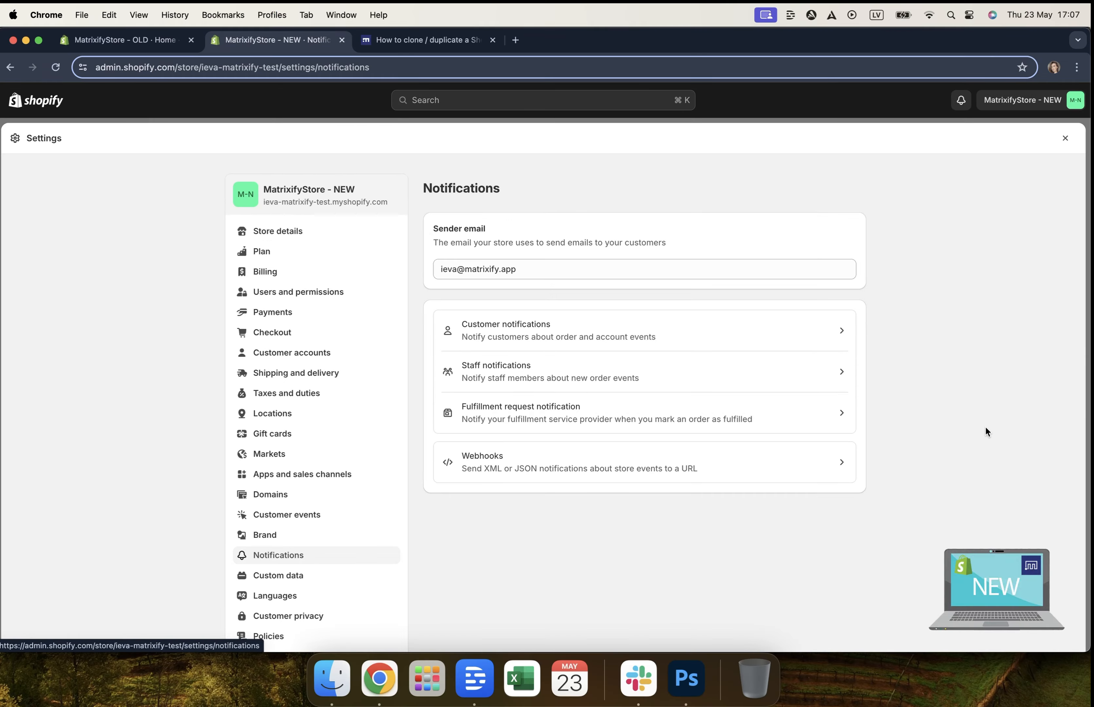
Step: Turn off staff order notifications for both the email recipient and the iPhone recipient in the new store
left_click(821, 382)
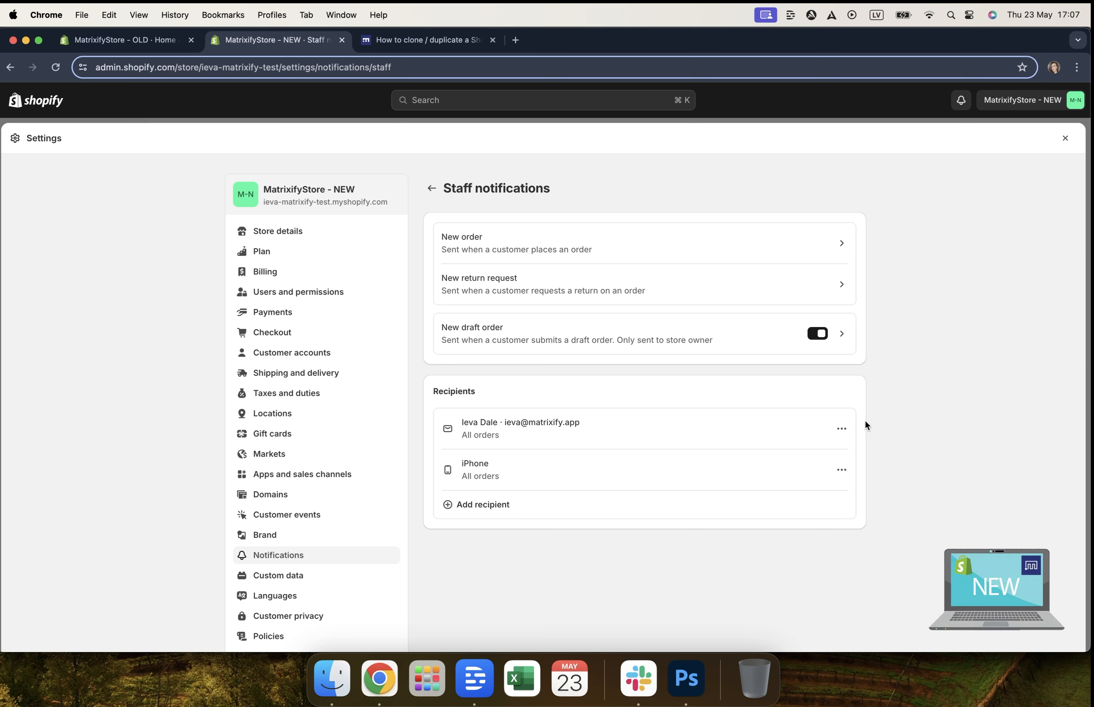
left_click(842, 430)
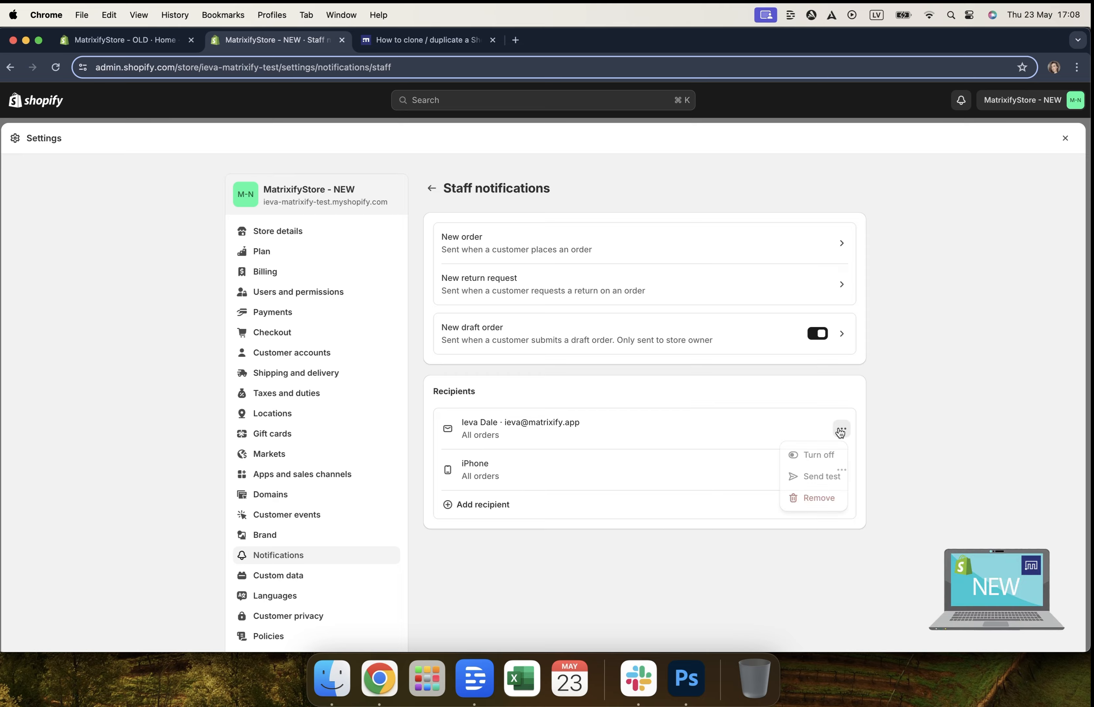
left_click(804, 457)
left_click(842, 471)
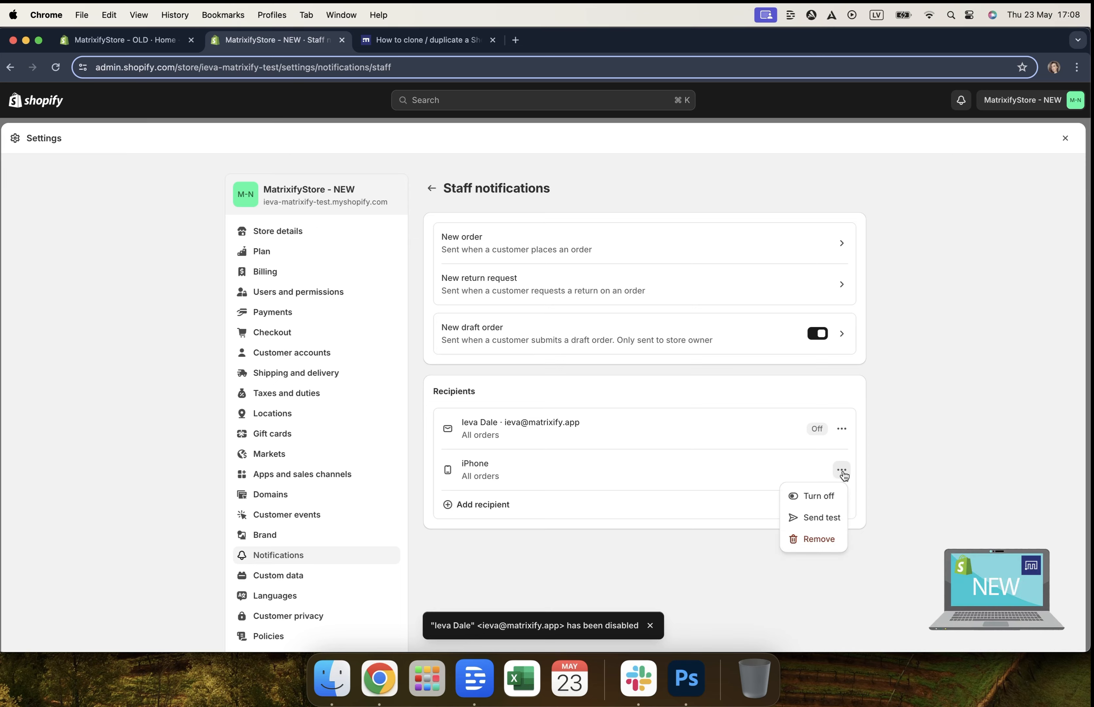
left_click(813, 497)
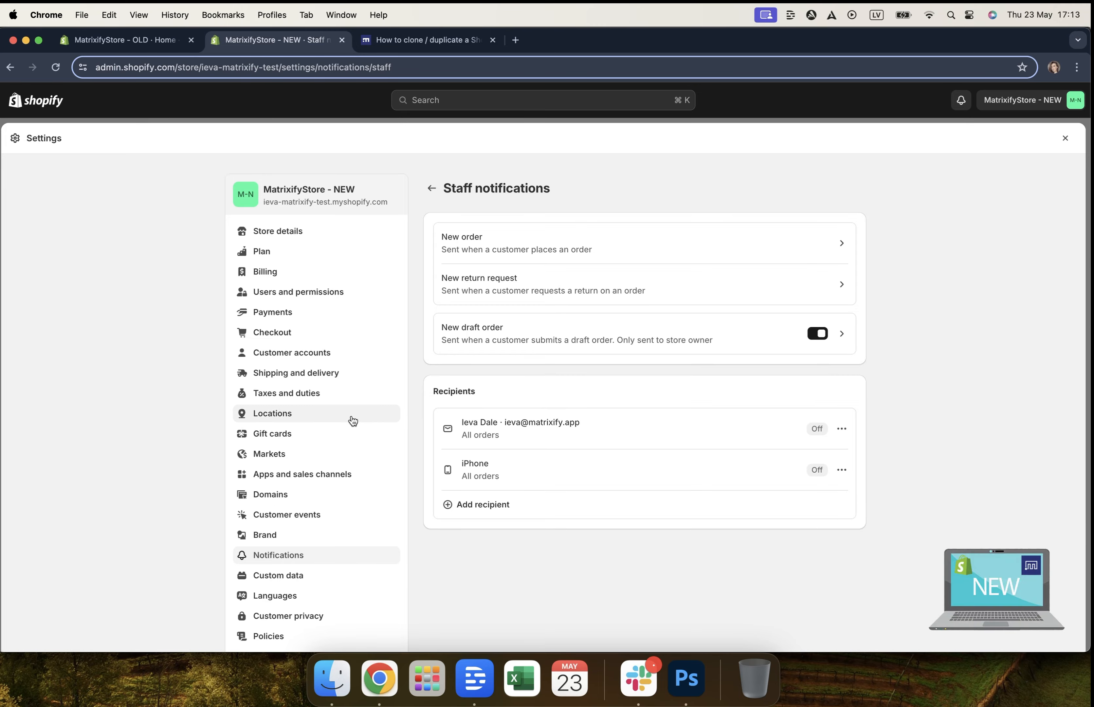
Step: Compare the location lists of the new and old stores, and examine the old store's Paris Warehouse name and address details
left_click(338, 420)
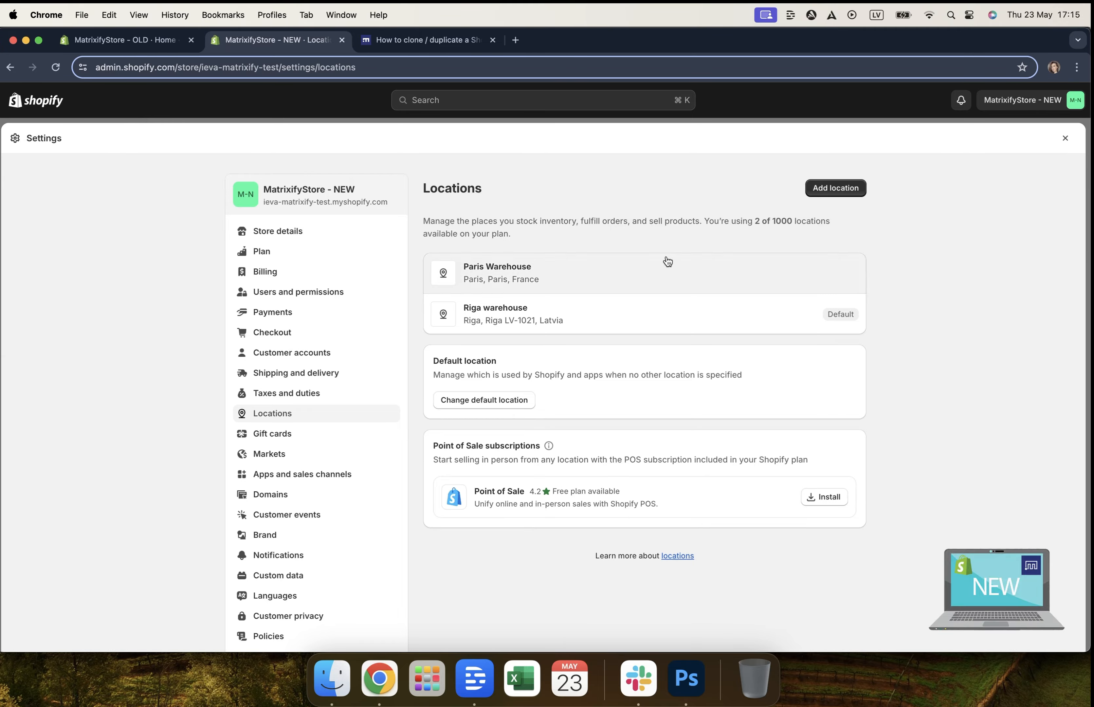
left_click(127, 37)
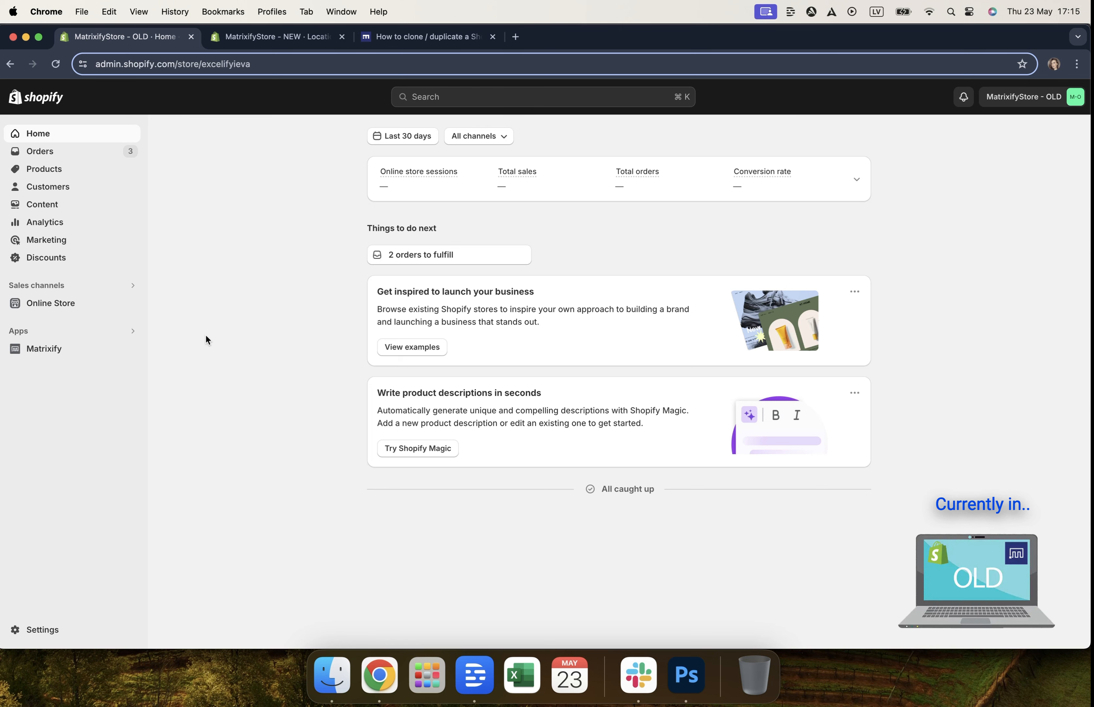
left_click(89, 629)
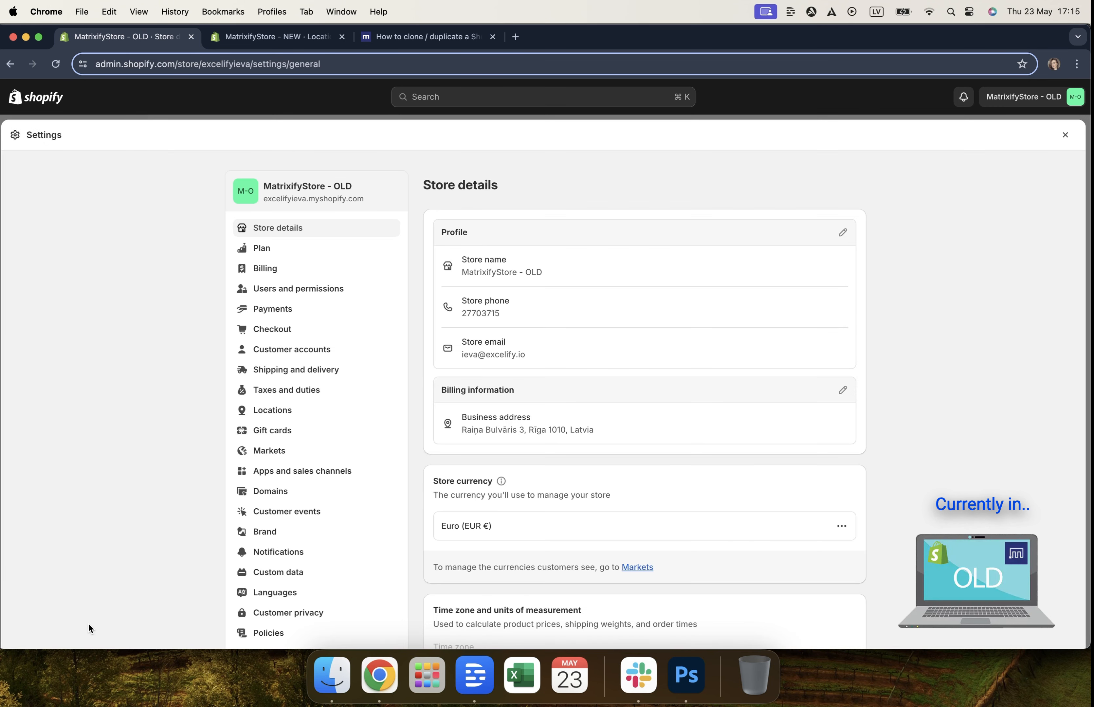
left_click(256, 415)
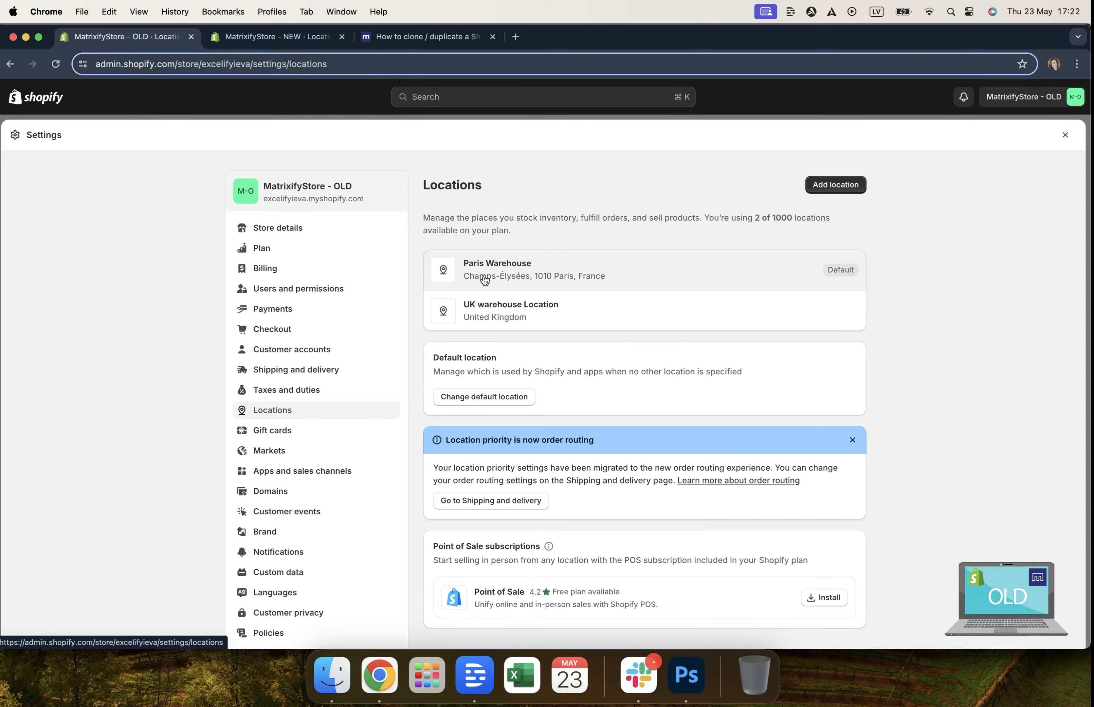
left_click(511, 277)
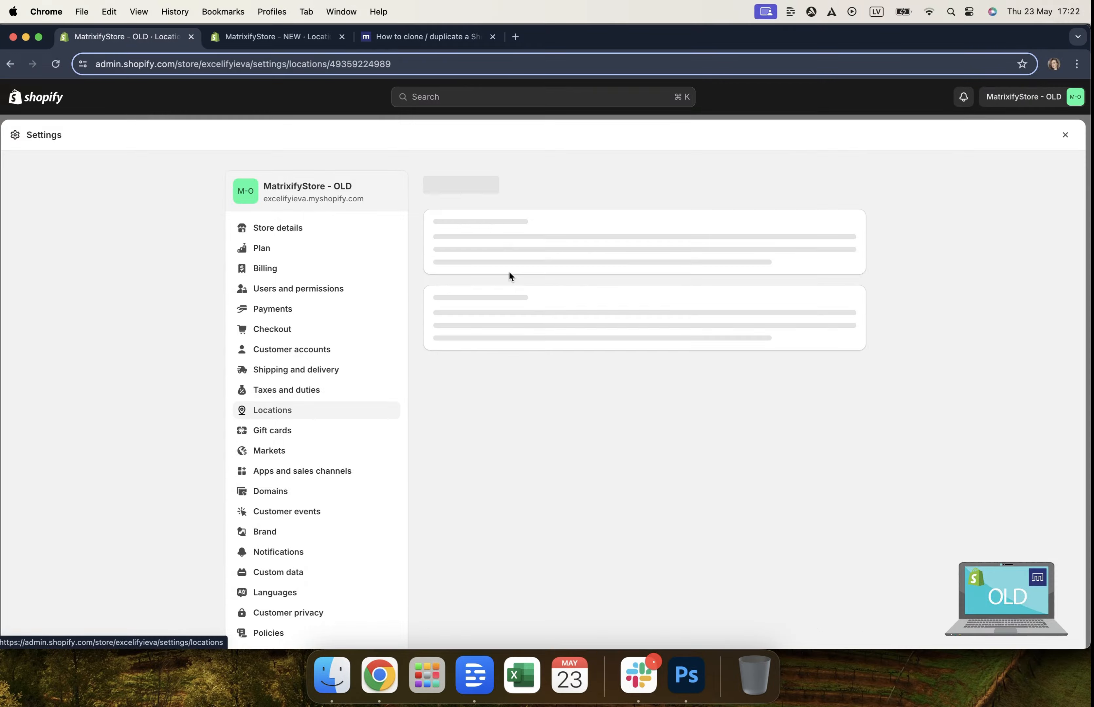
scroll(527, 465, "down", 3)
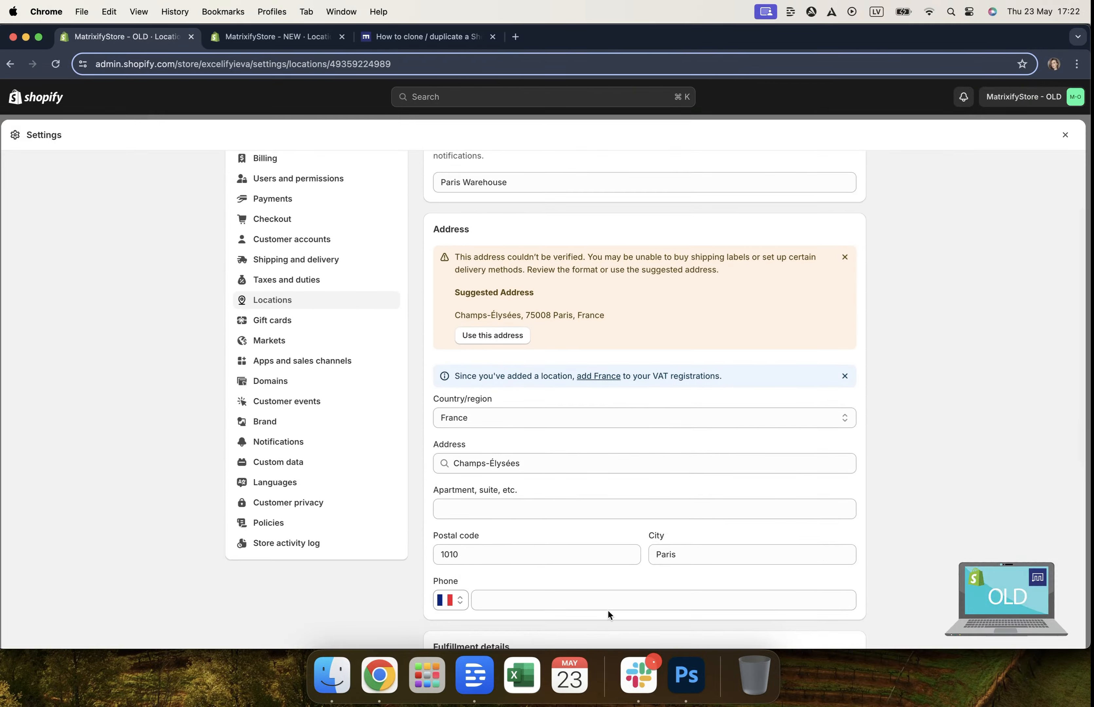
scroll(698, 307, "up", 5)
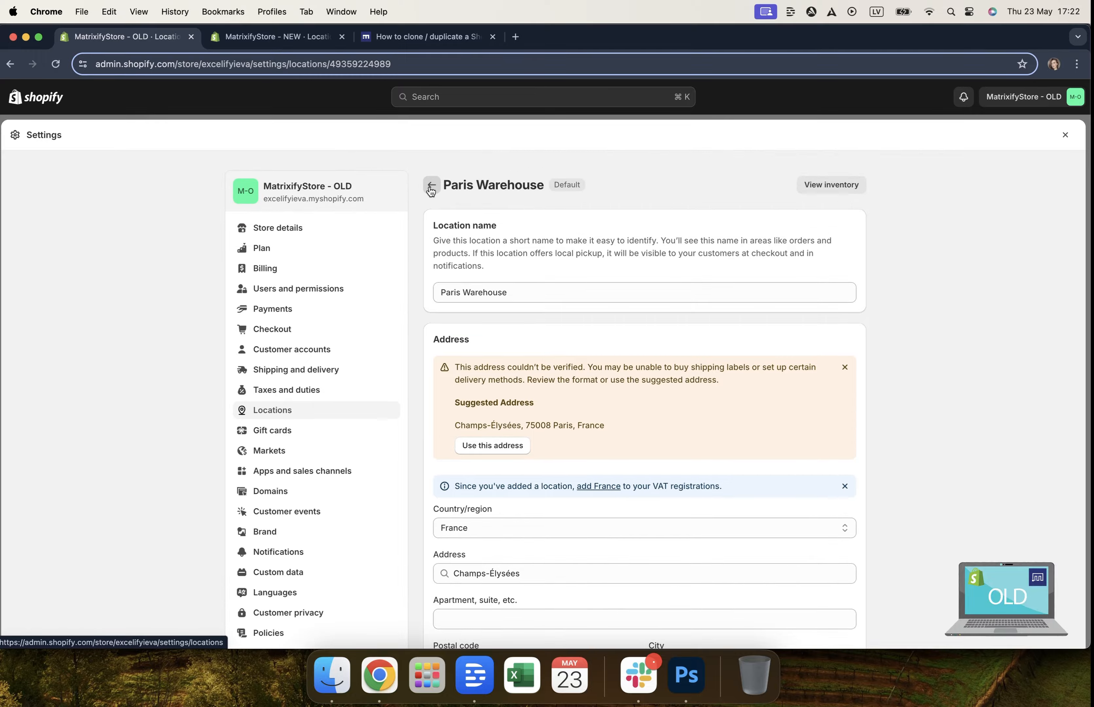
left_click(429, 186)
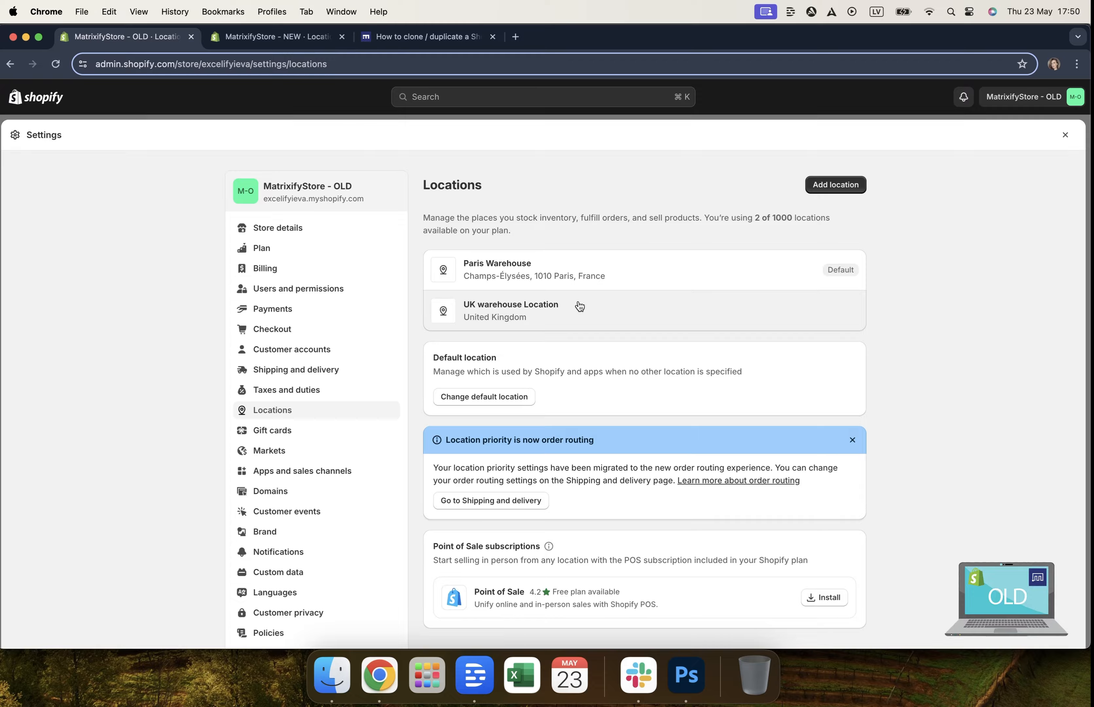
Step: Copy the location name "UK warehouse Location" from the old store and return to its location list without saving changes
left_click(579, 305)
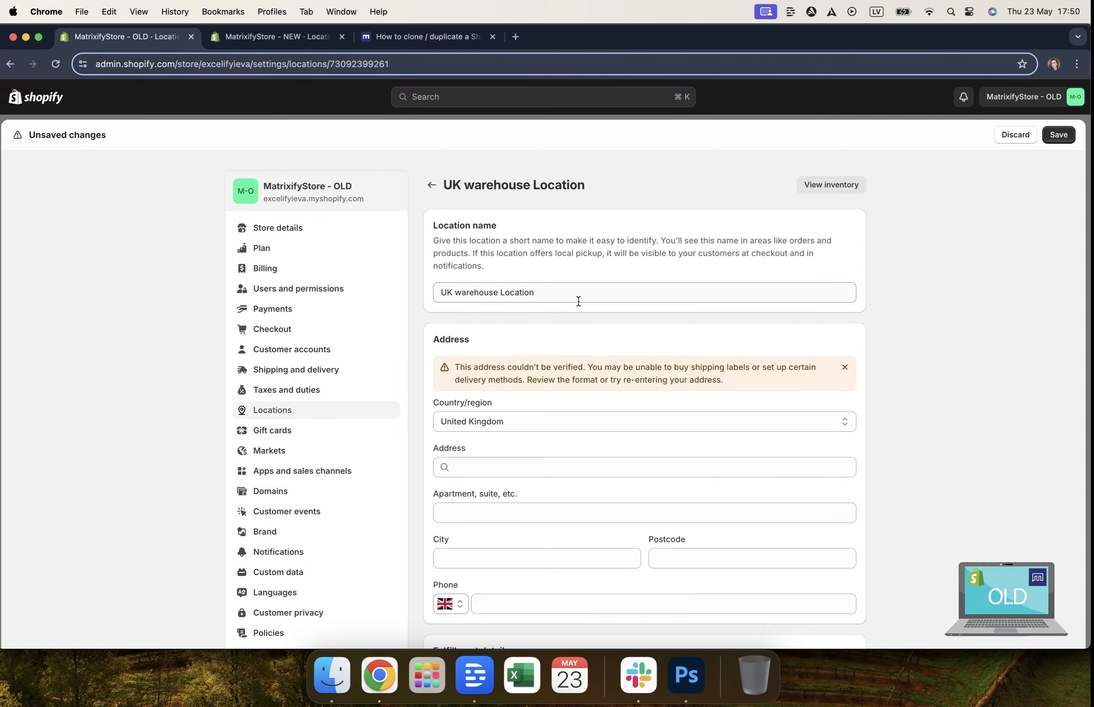
triple_click(568, 295)
key("super+c")
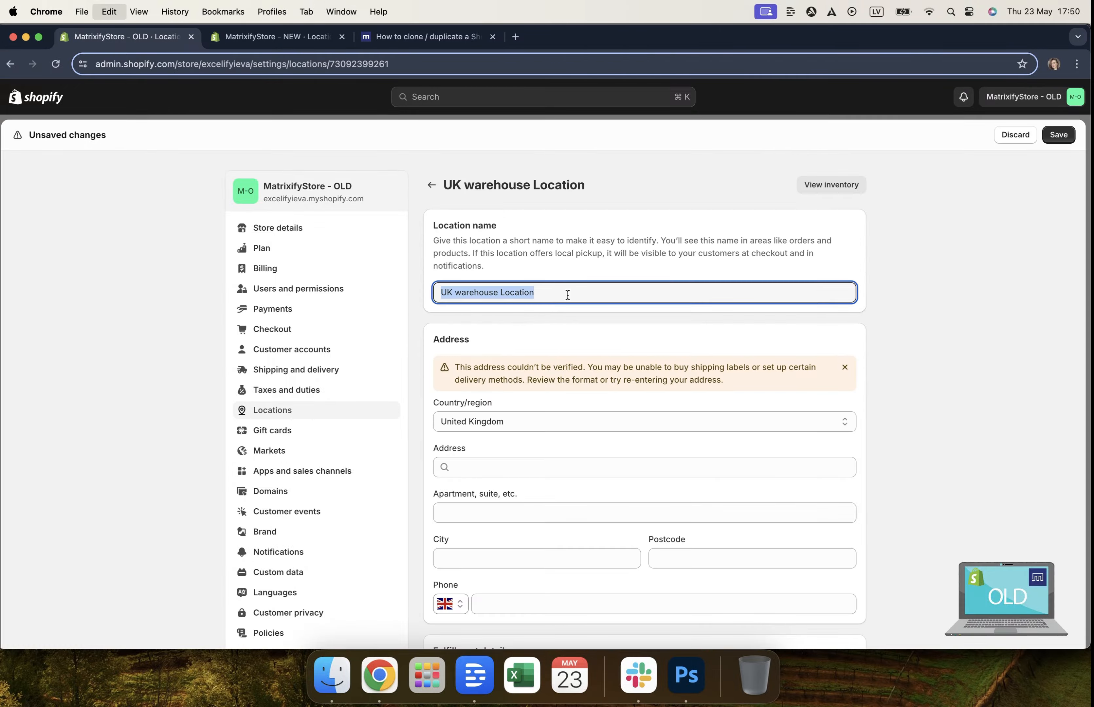
left_click(432, 185)
left_click(696, 403)
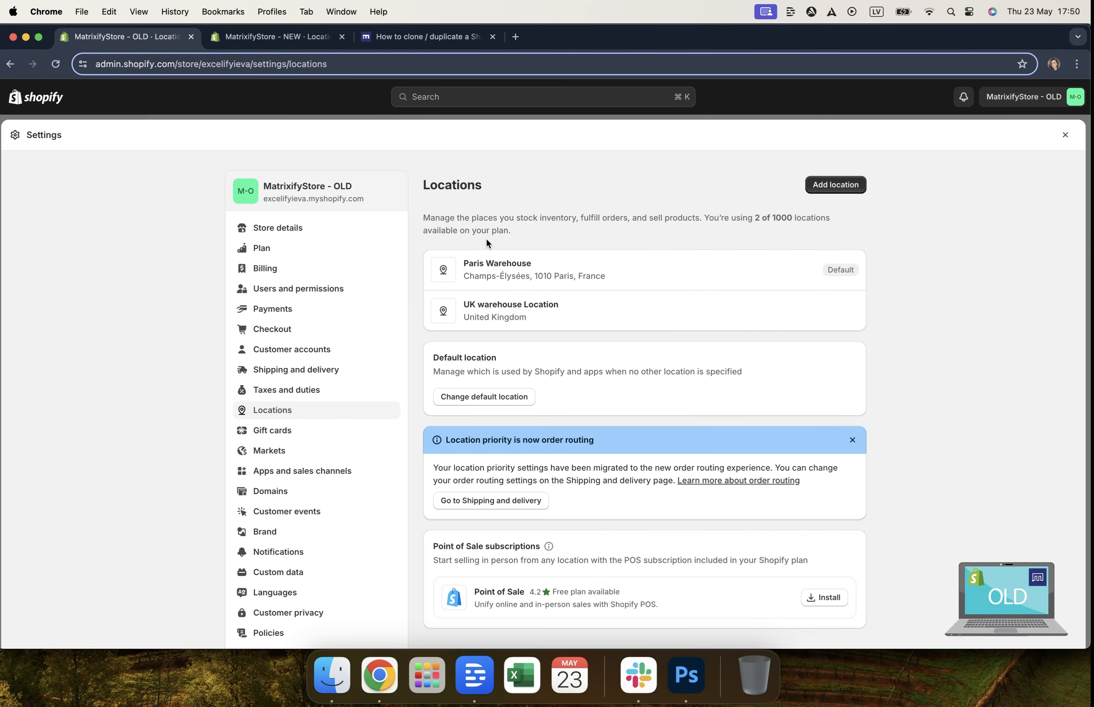
Step: Add a location named "UK warehouse Location" to the new store and save it
left_click(266, 43)
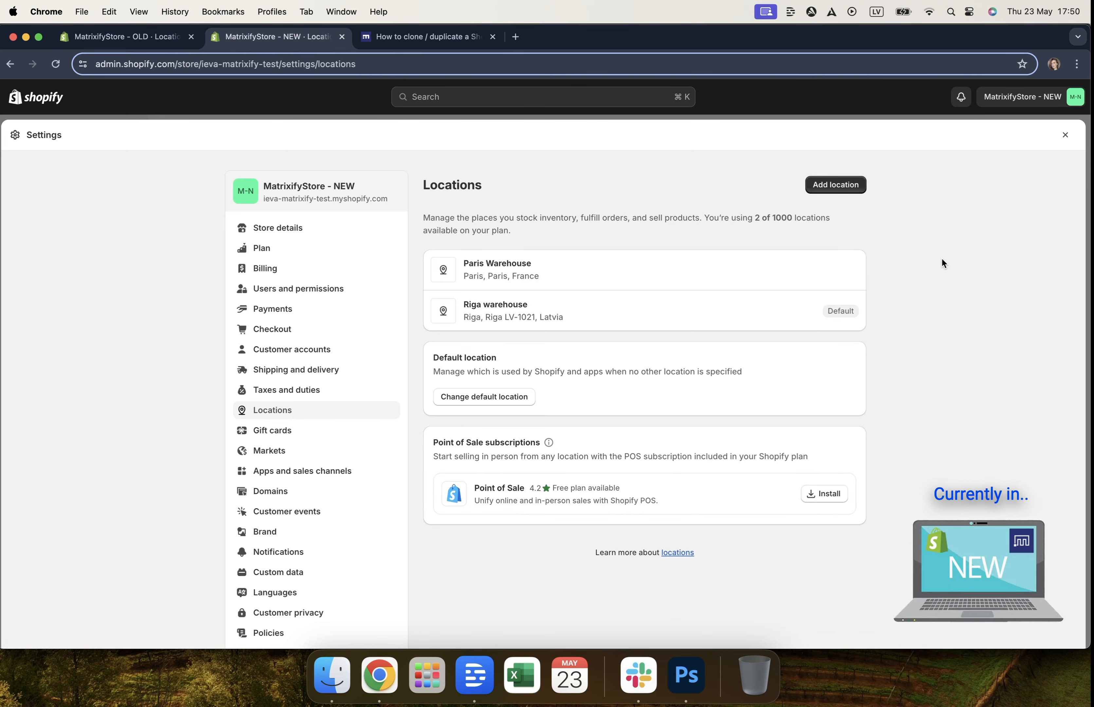
left_click(842, 186)
left_click(487, 298)
key("super+v")
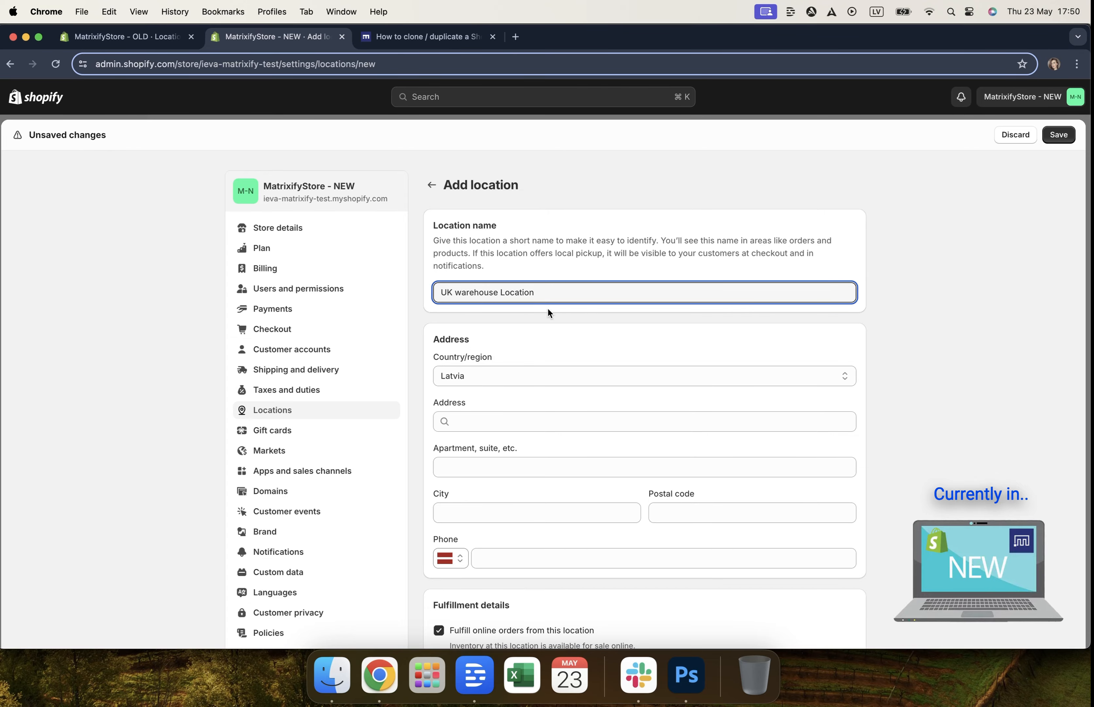
left_click(1060, 135)
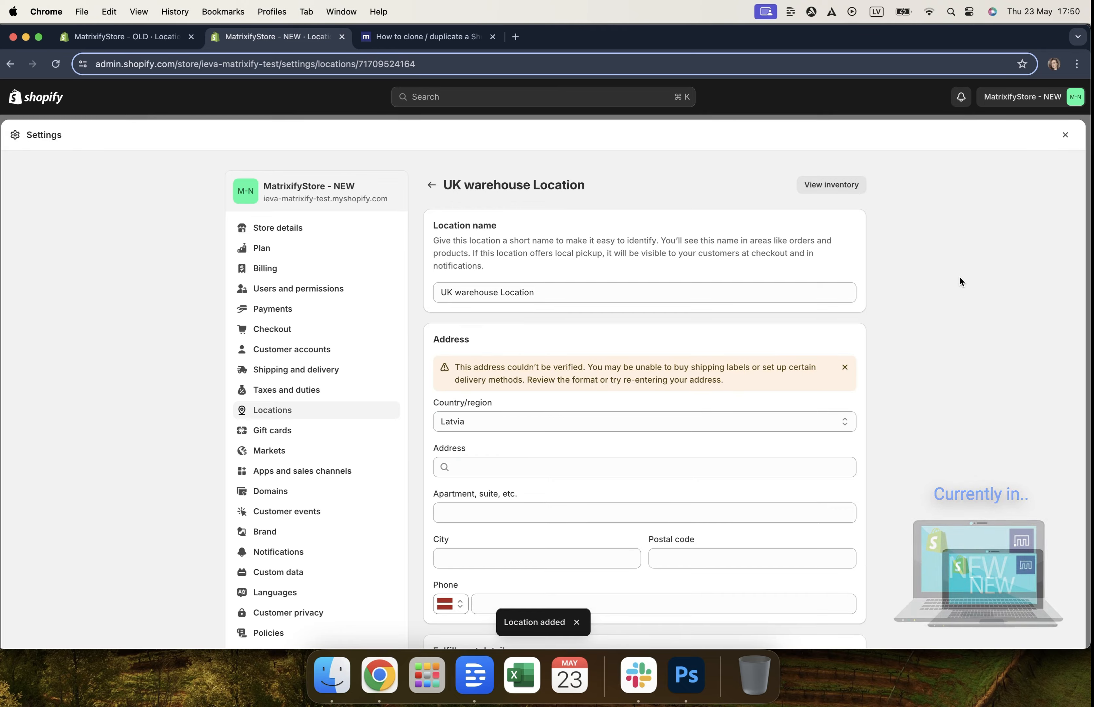
Step: Review the address notices, address fields and fulfillment details of the new UK warehouse Location, and return to the location list
scroll(710, 351, "down", 8)
scroll(711, 351, "up", 5)
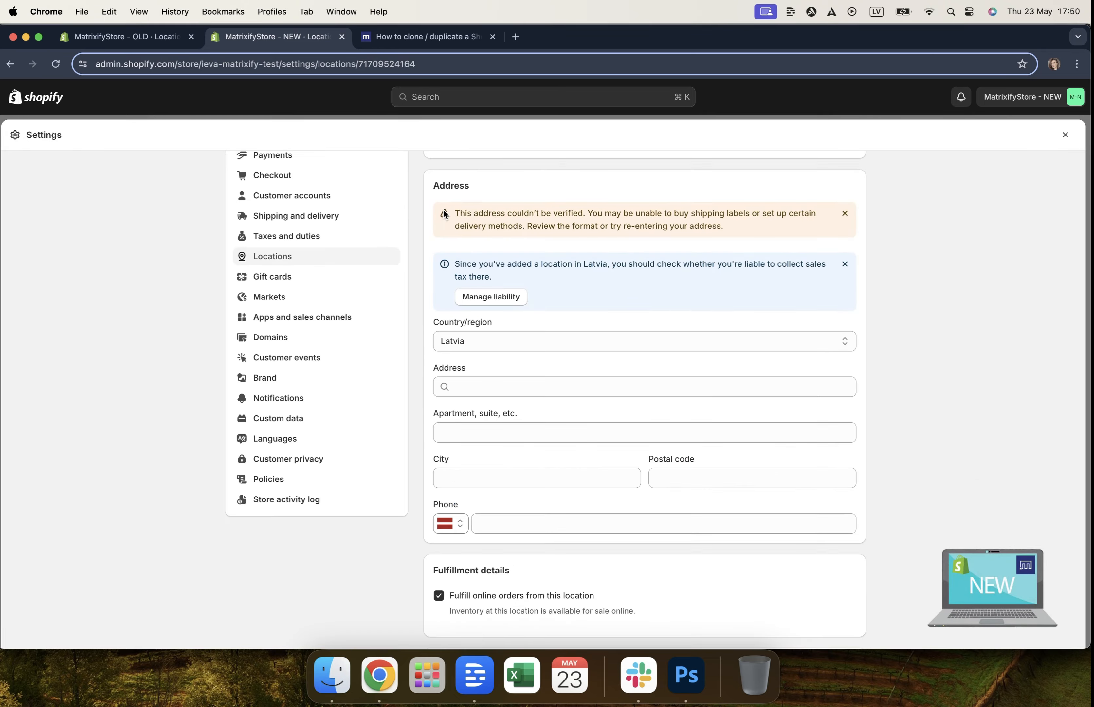
left_click_drag(455, 213, 783, 226)
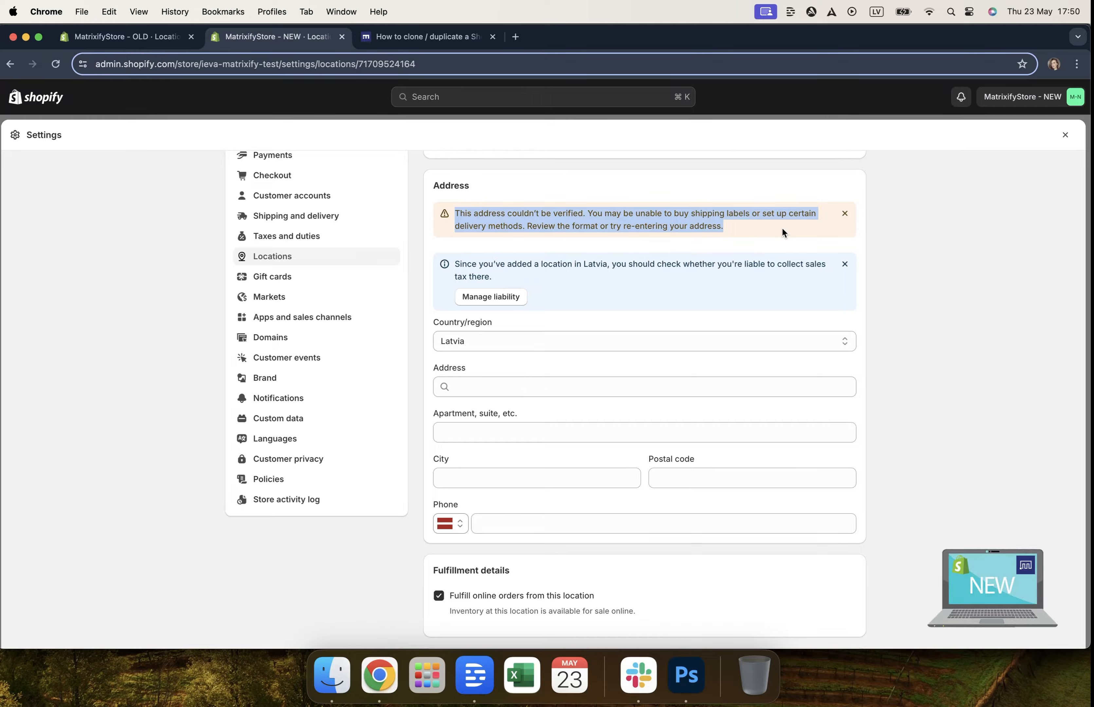
scroll(782, 228, "up", 3)
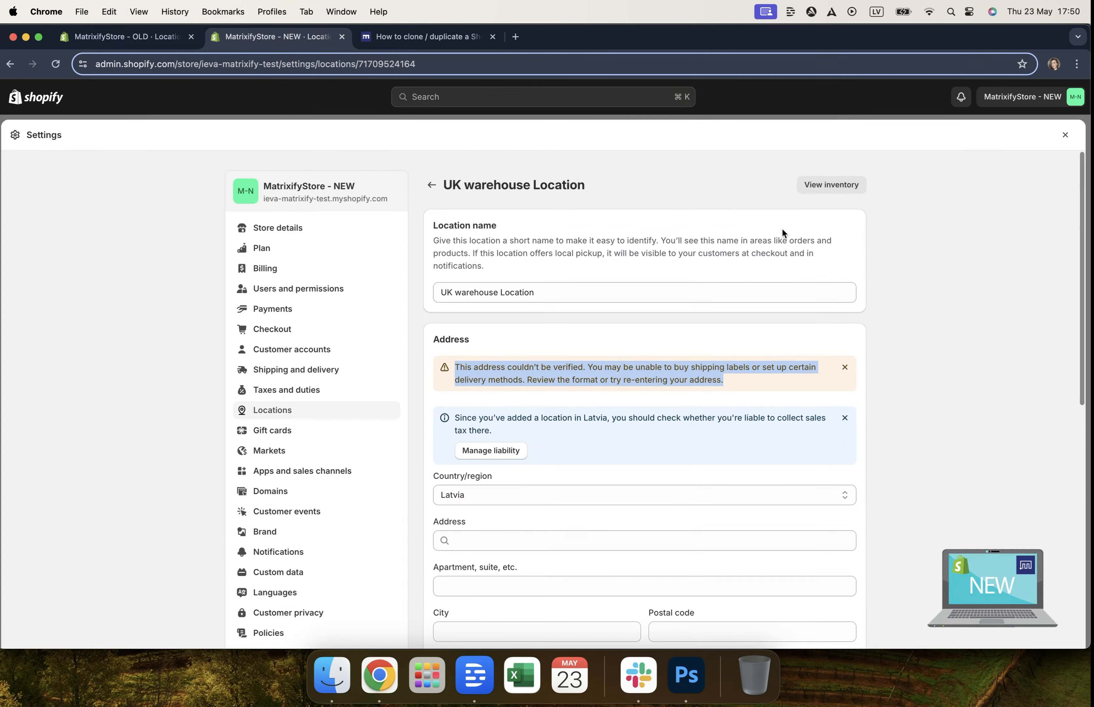
left_click(923, 417)
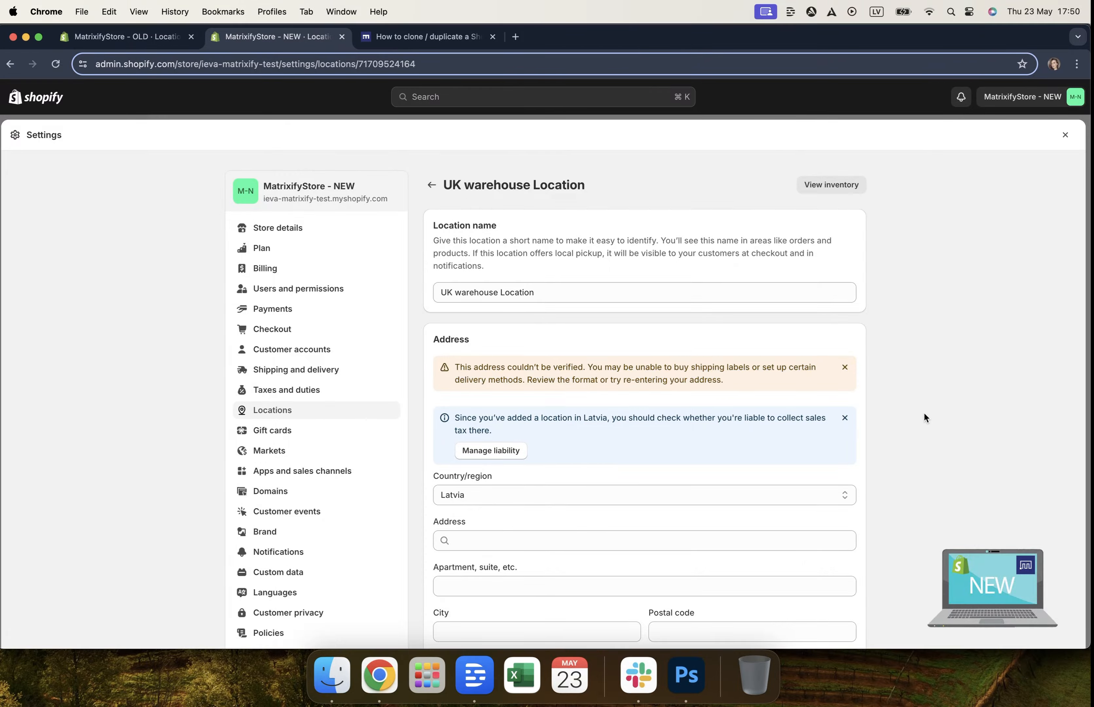
scroll(925, 417, "down", 4)
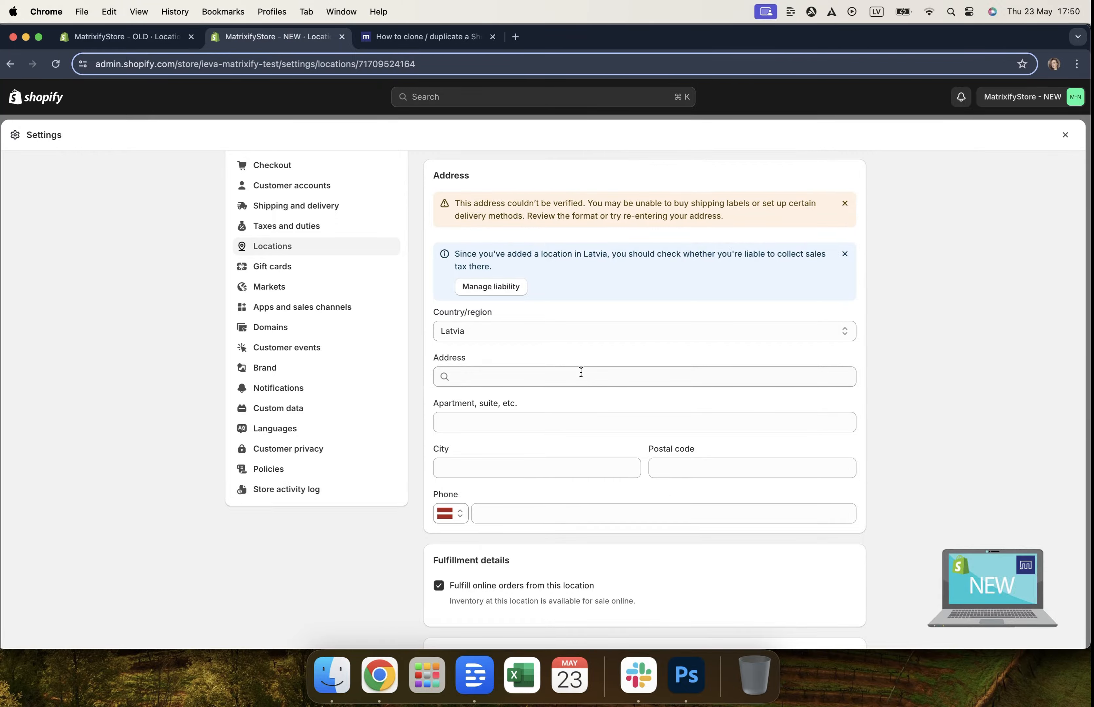
scroll(582, 372, "up", 4)
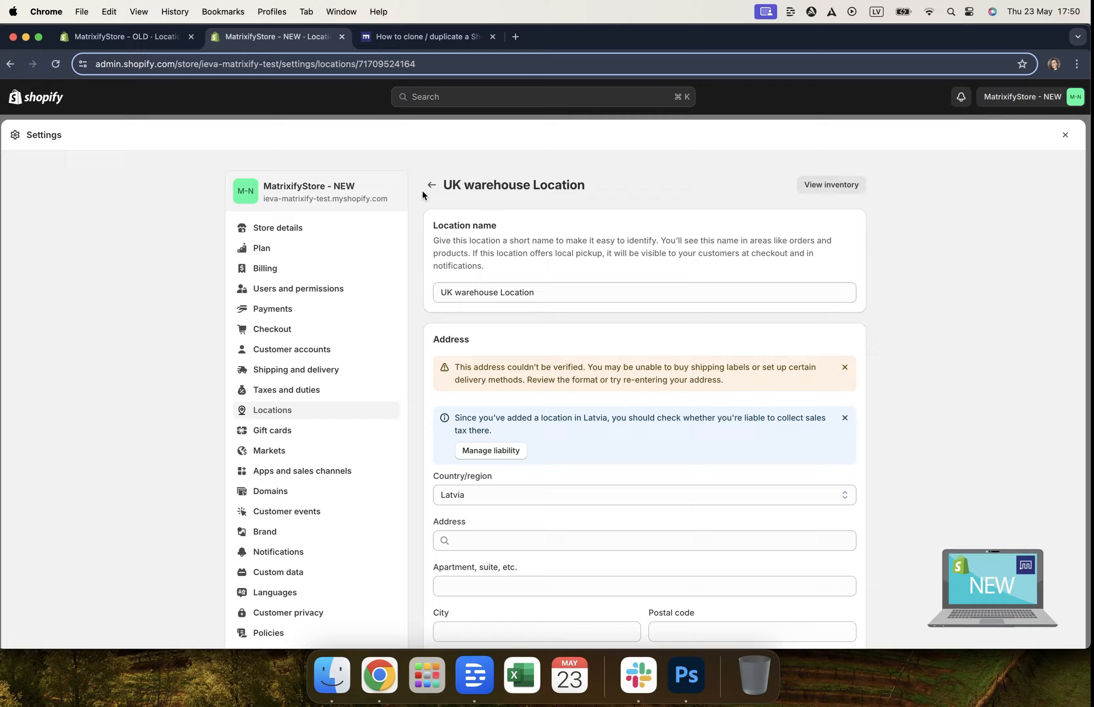
left_click(430, 185)
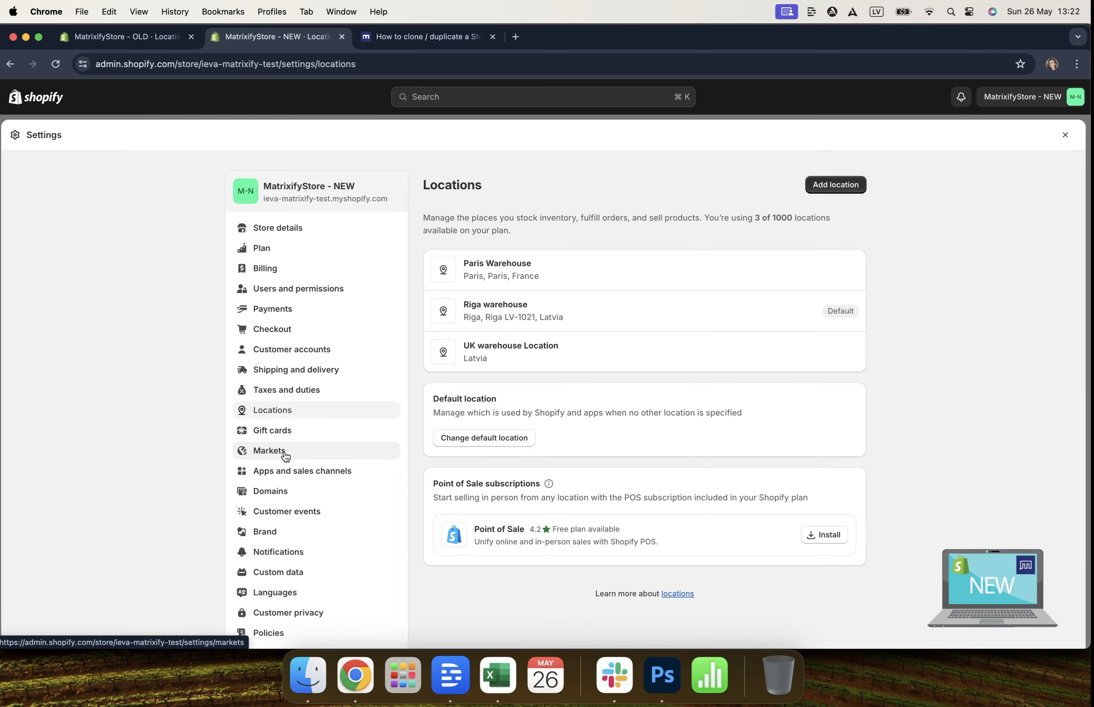
Step: Open the Markets settings in the new store and in the old store to compare their markets
left_click(272, 451)
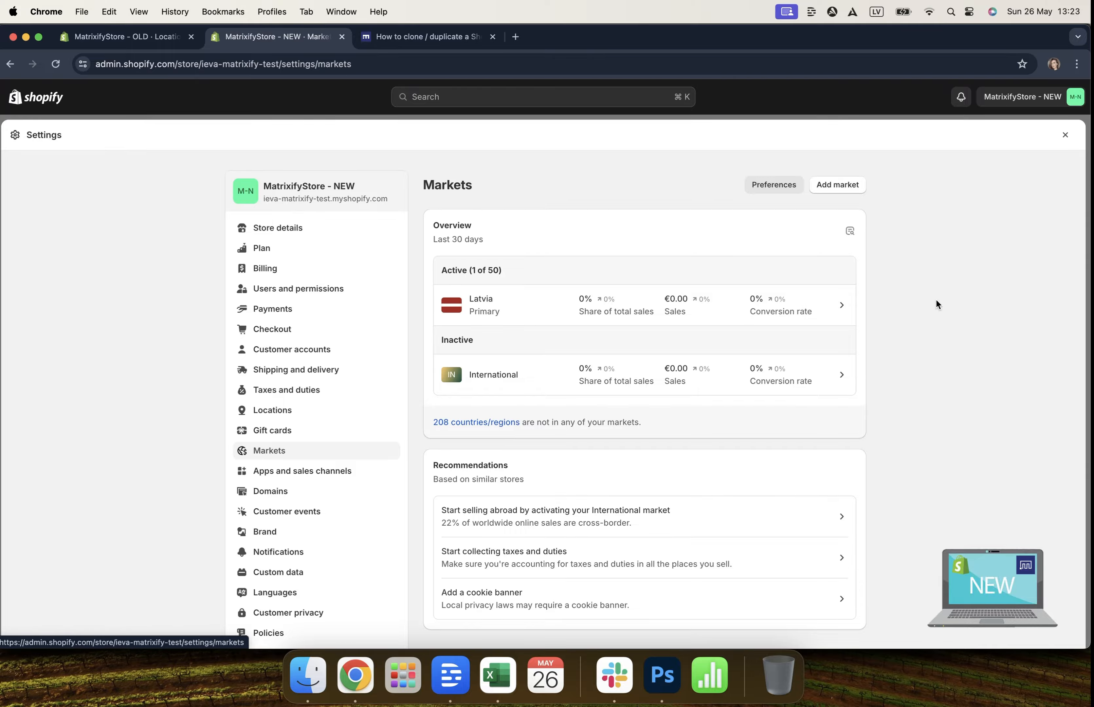
left_click(141, 40)
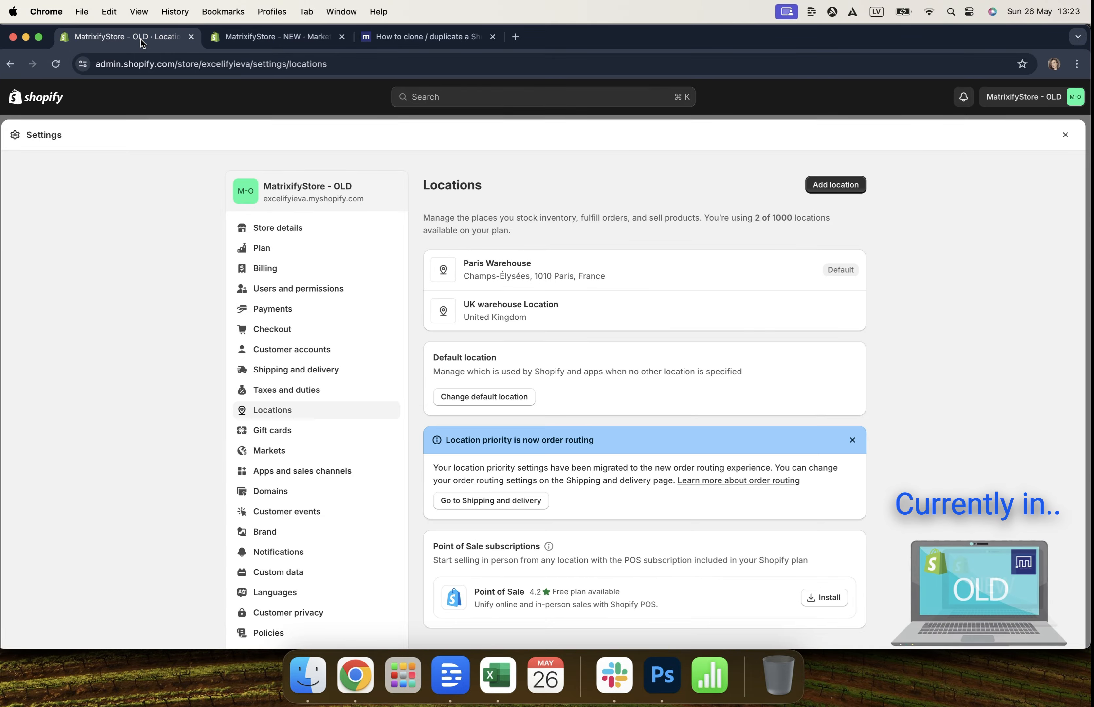
left_click(324, 454)
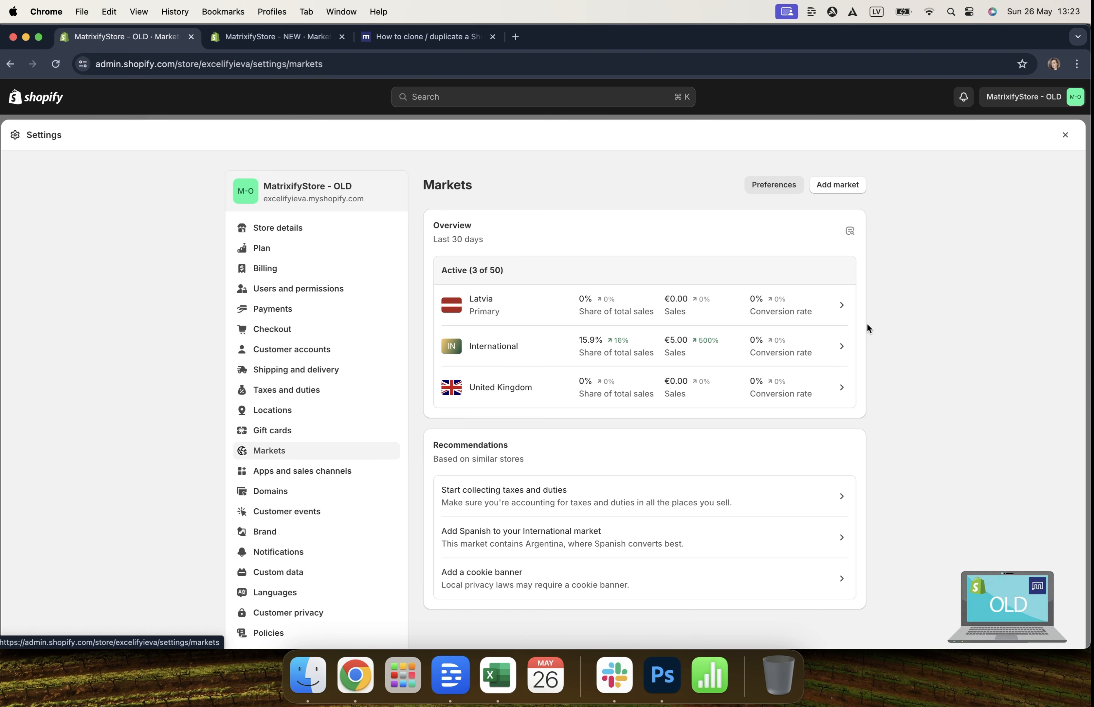
Step: Add a market named "United Kingdom" containing the country United Kingdom to the new store, and return to its market list
left_click(289, 37)
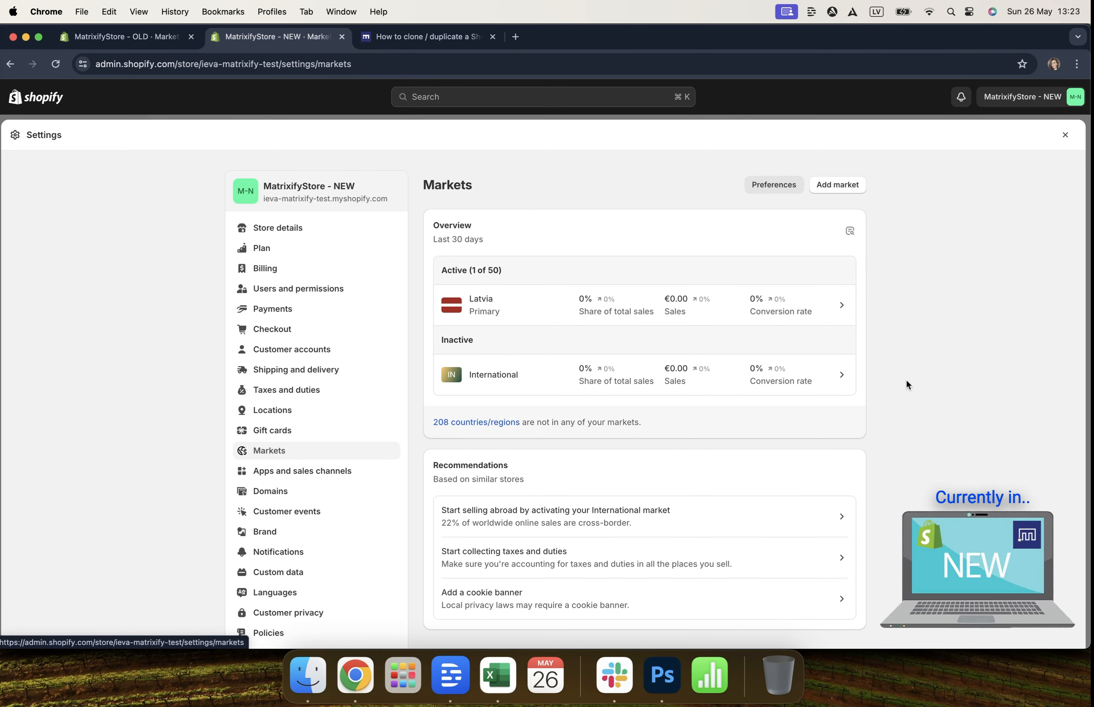
left_click(848, 190)
left_click(456, 176)
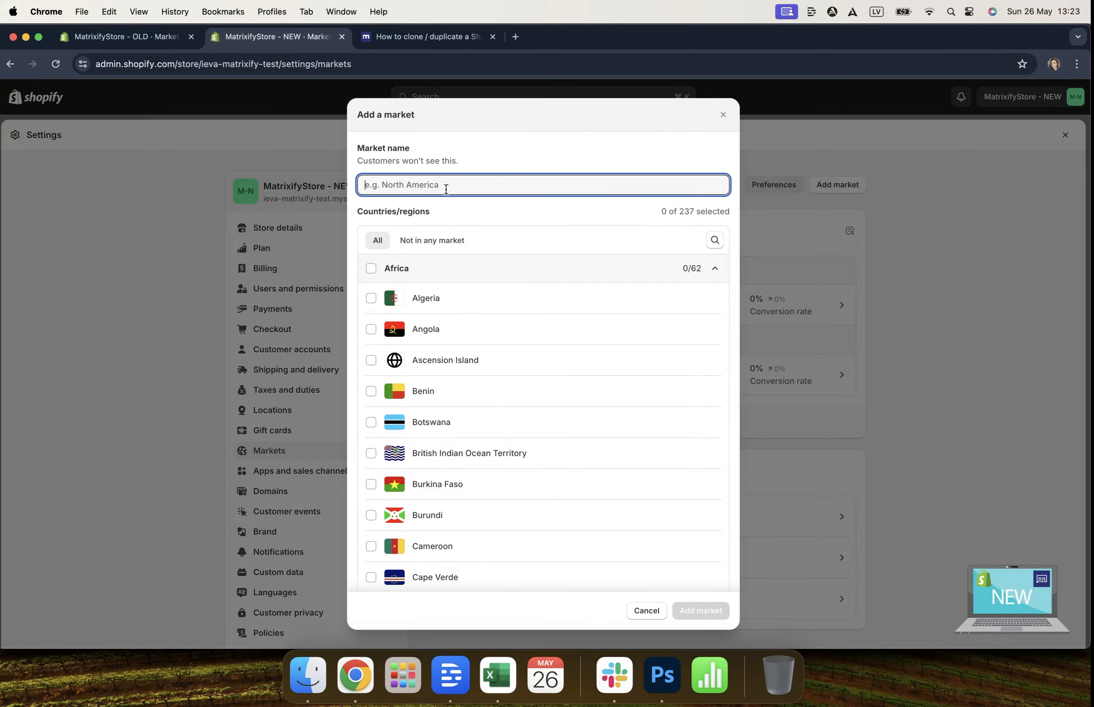
type("U")
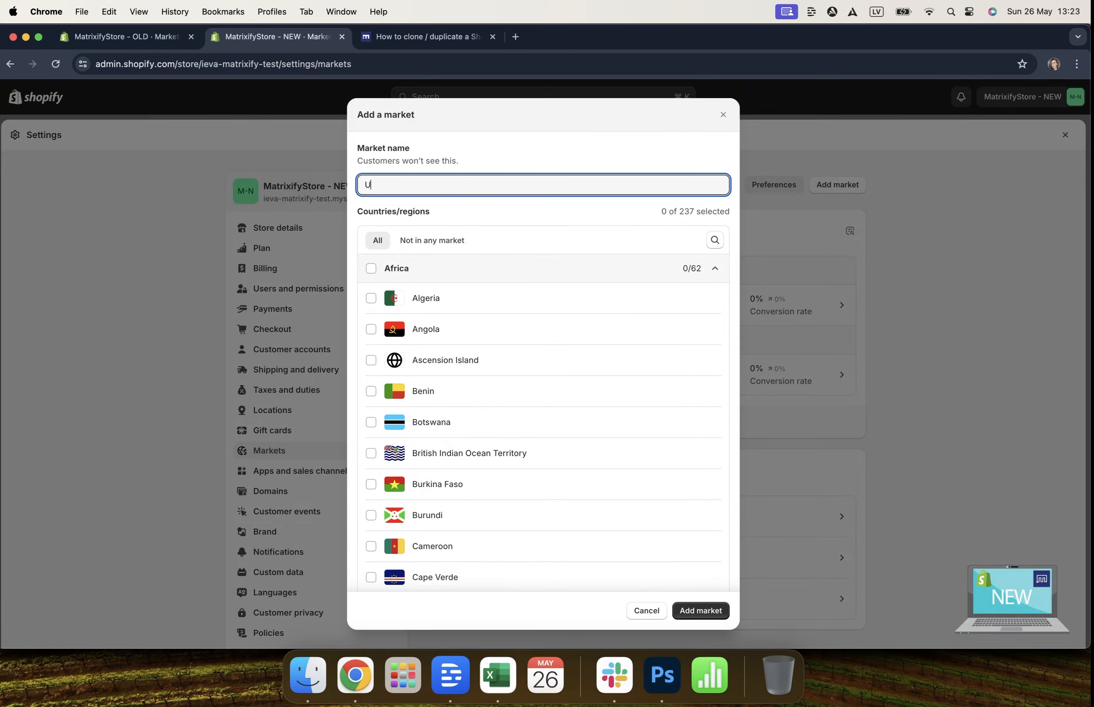
type("nited Kingdom")
scroll(386, 307, "down", 1)
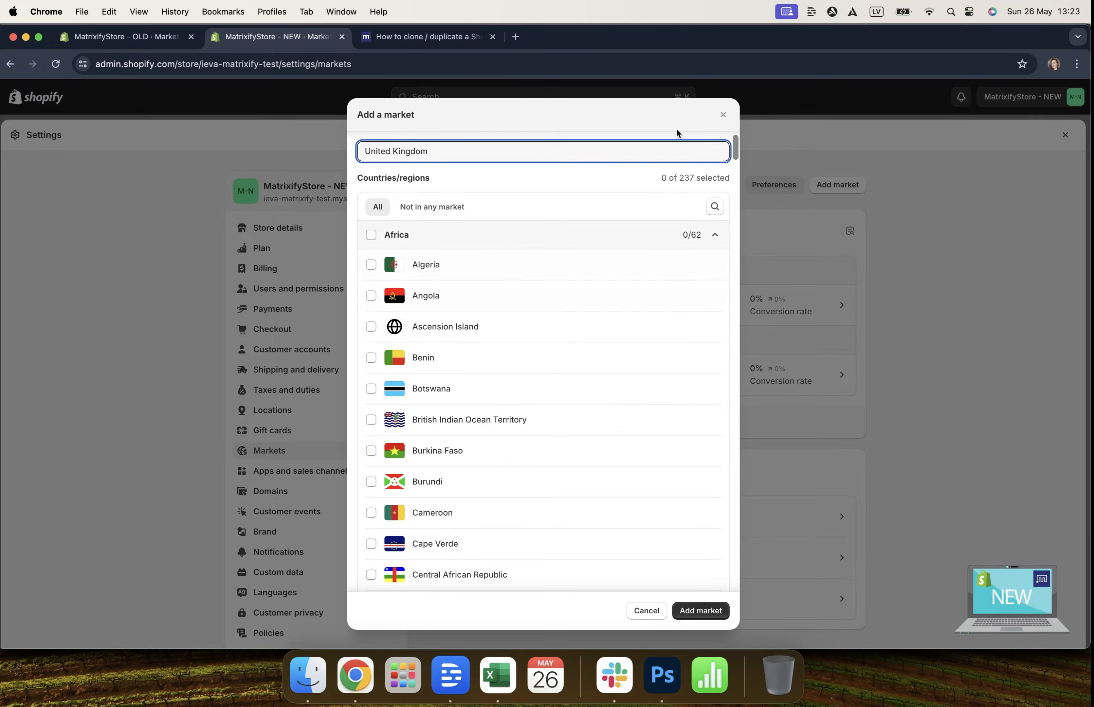
left_click(715, 207)
type("uni")
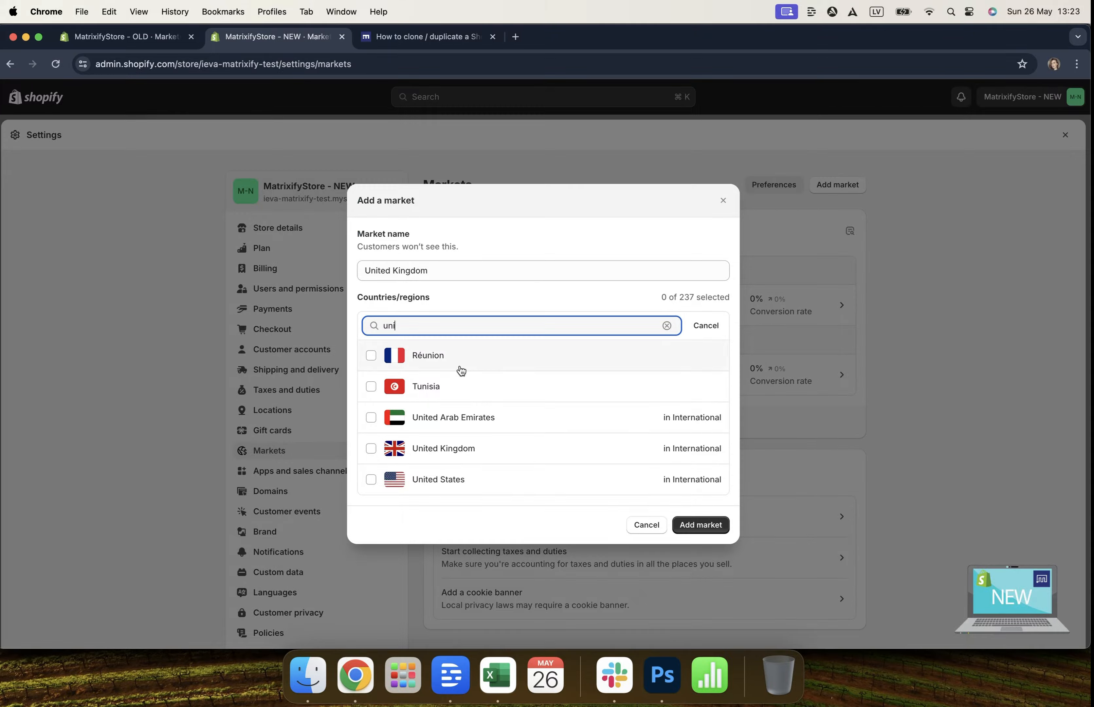
left_click(421, 455)
left_click(702, 529)
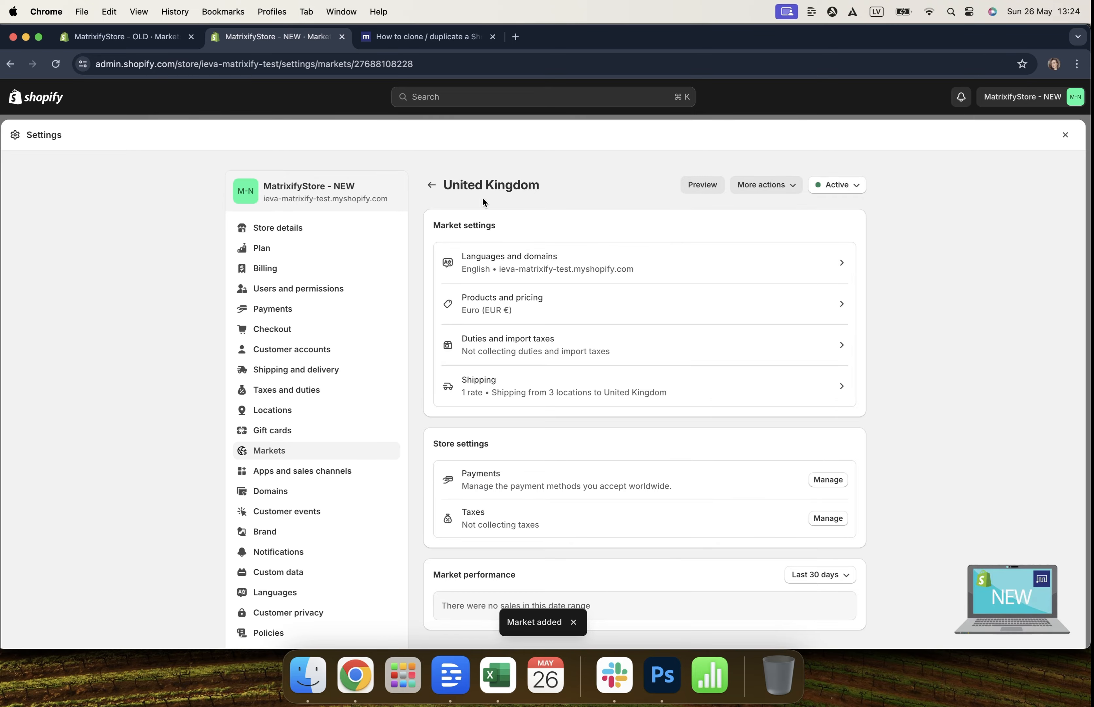
left_click(431, 185)
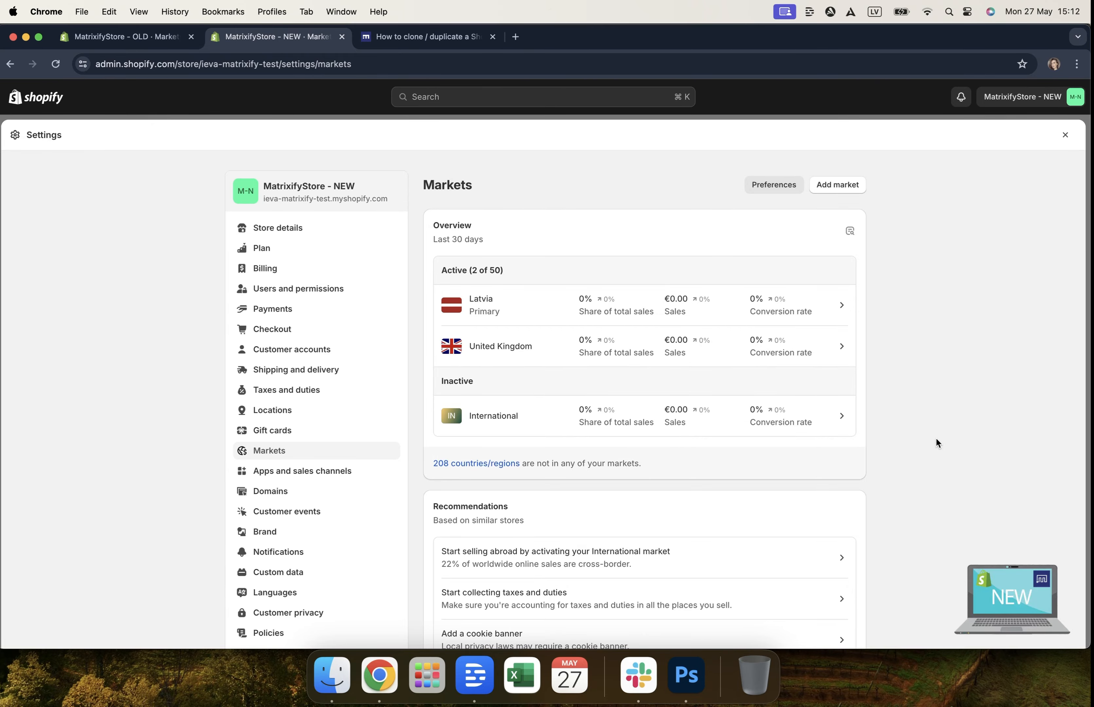
Step: Open the Custom data settings in the new store and in the old store to compare their metafield and metaobject definitions
left_click(259, 575)
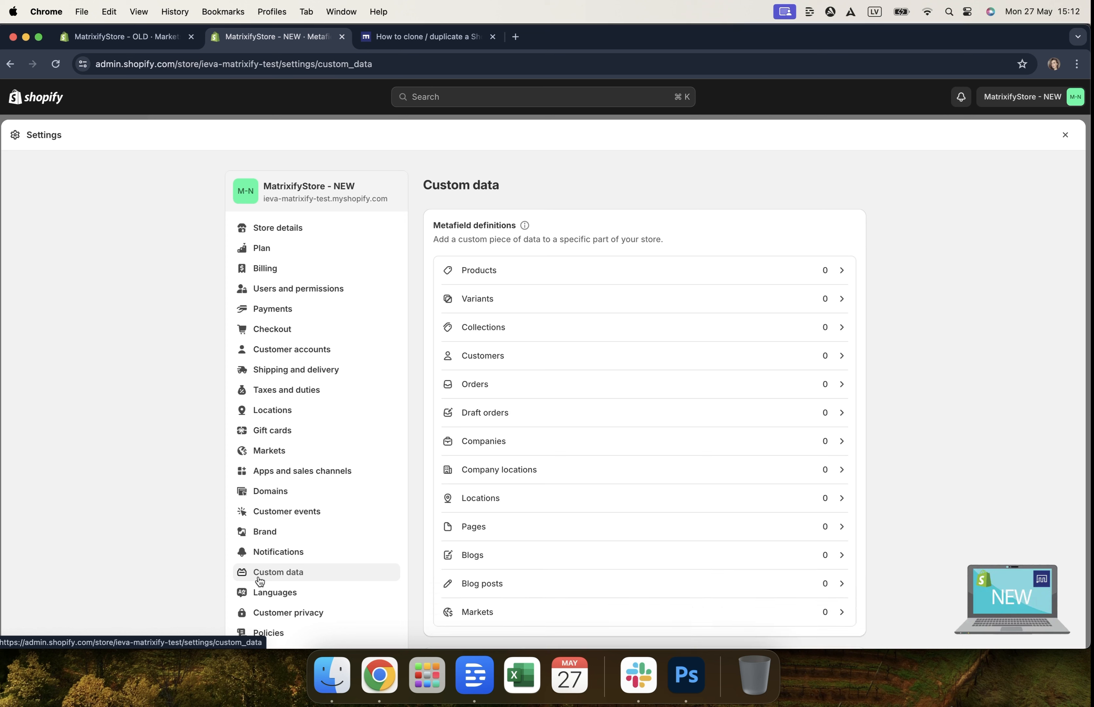
scroll(909, 501, "down", 3)
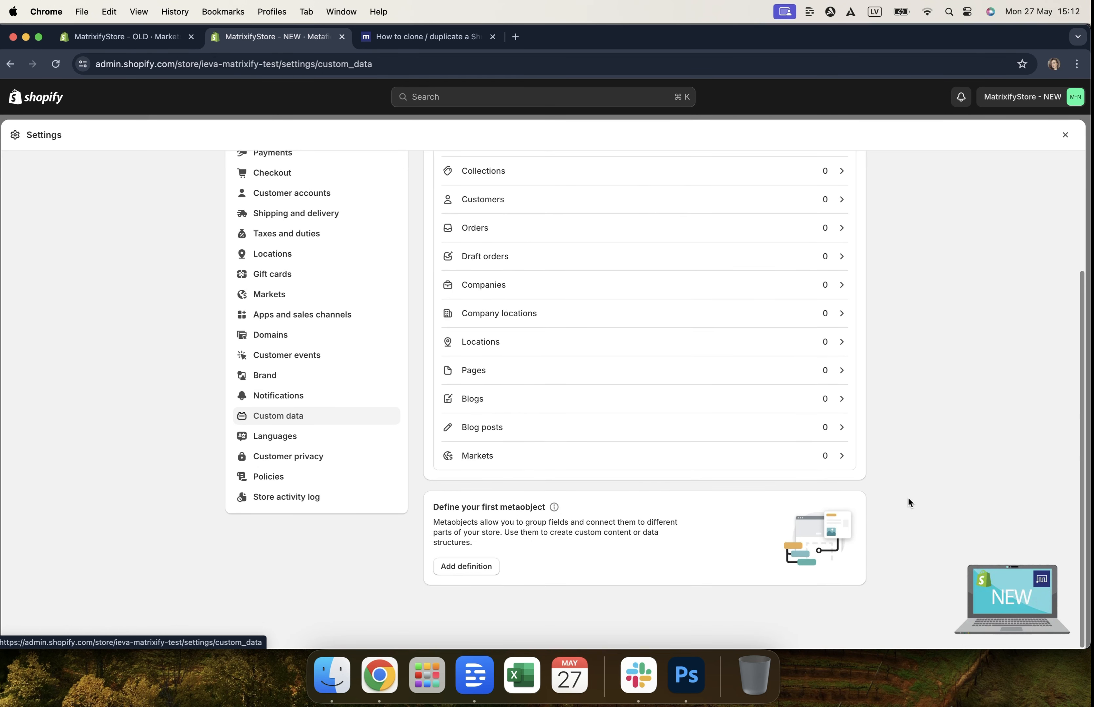
scroll(908, 497, "up", 3)
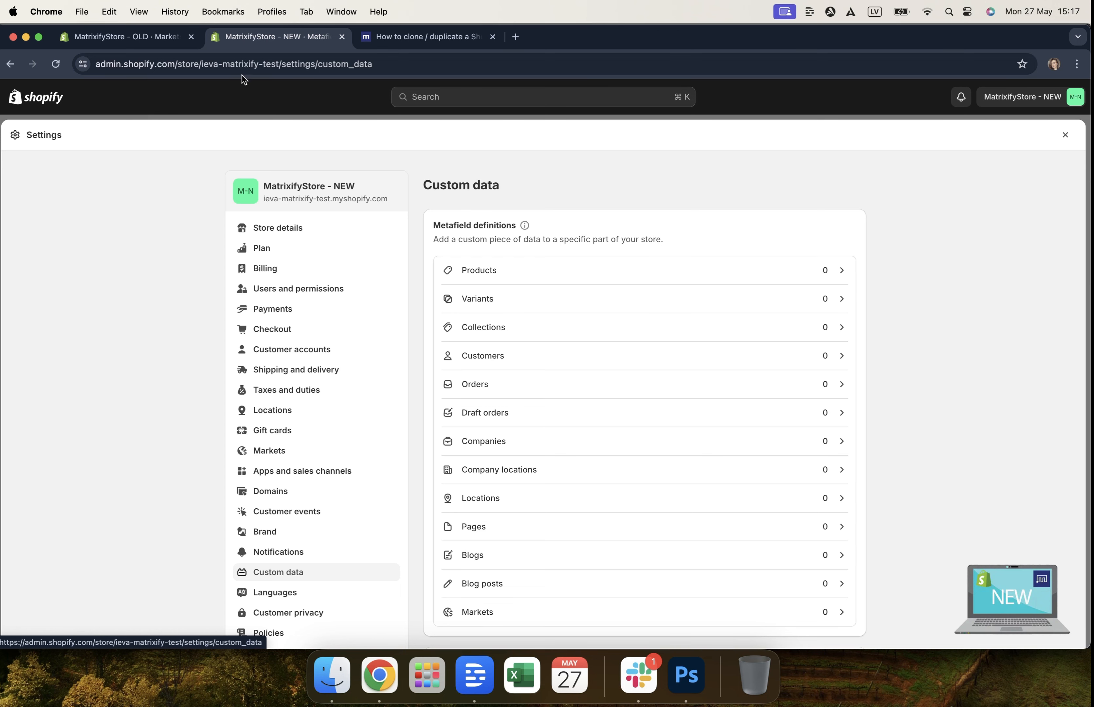
left_click(116, 38)
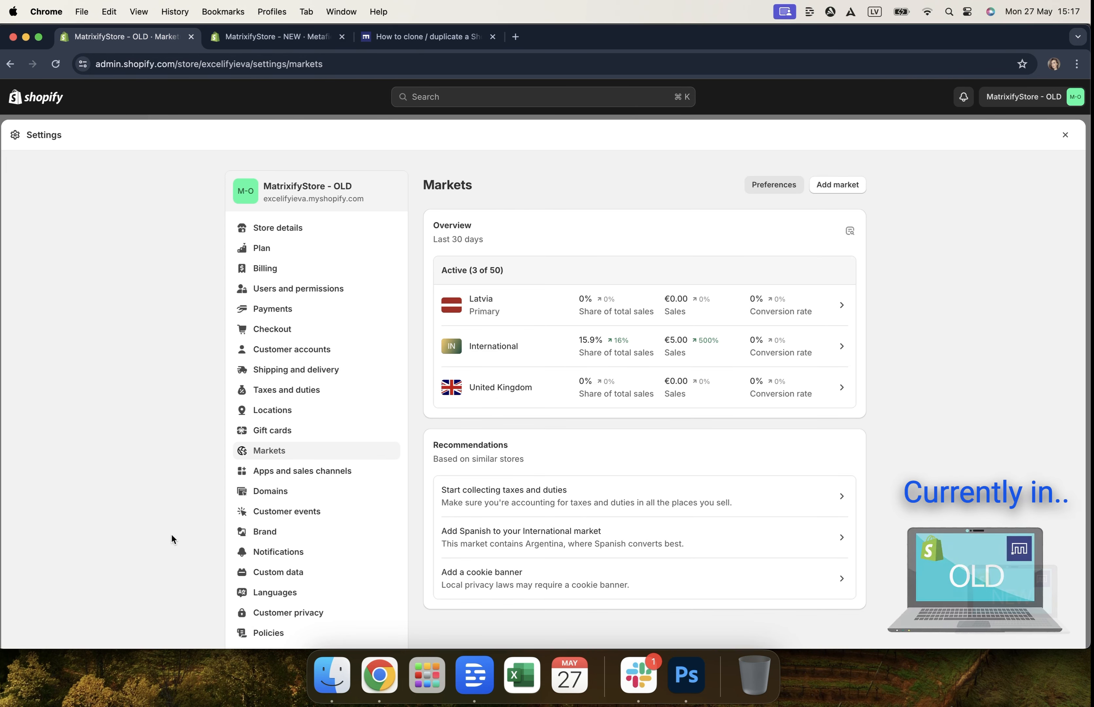
left_click(303, 577)
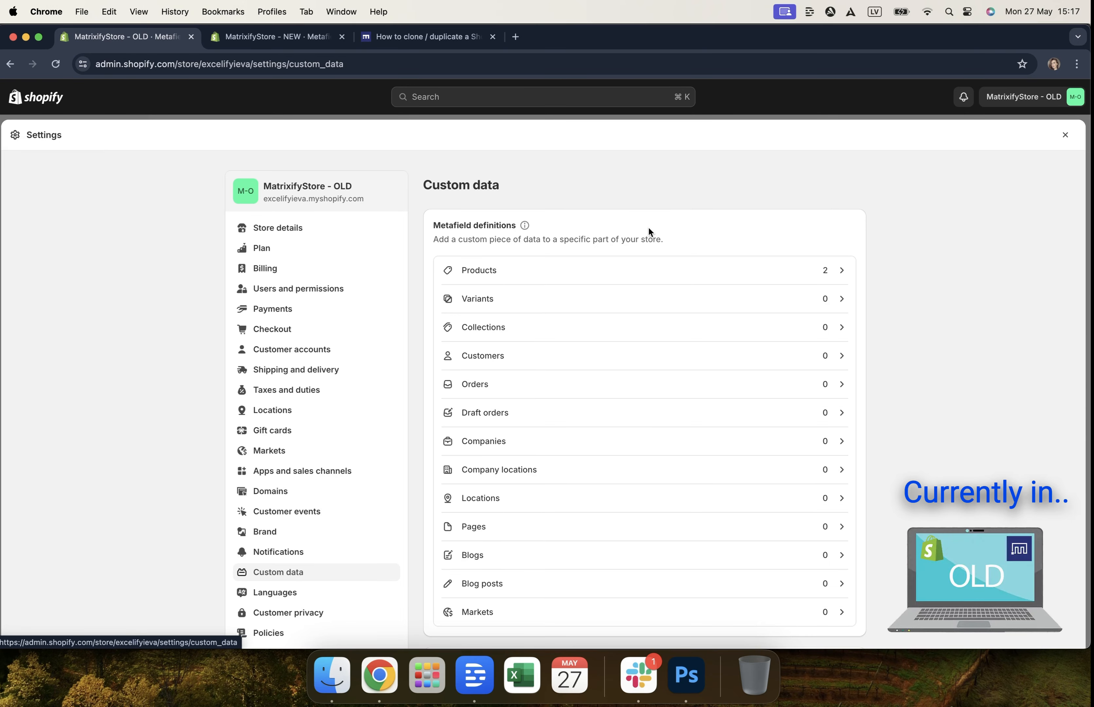
scroll(649, 229, "down", 5)
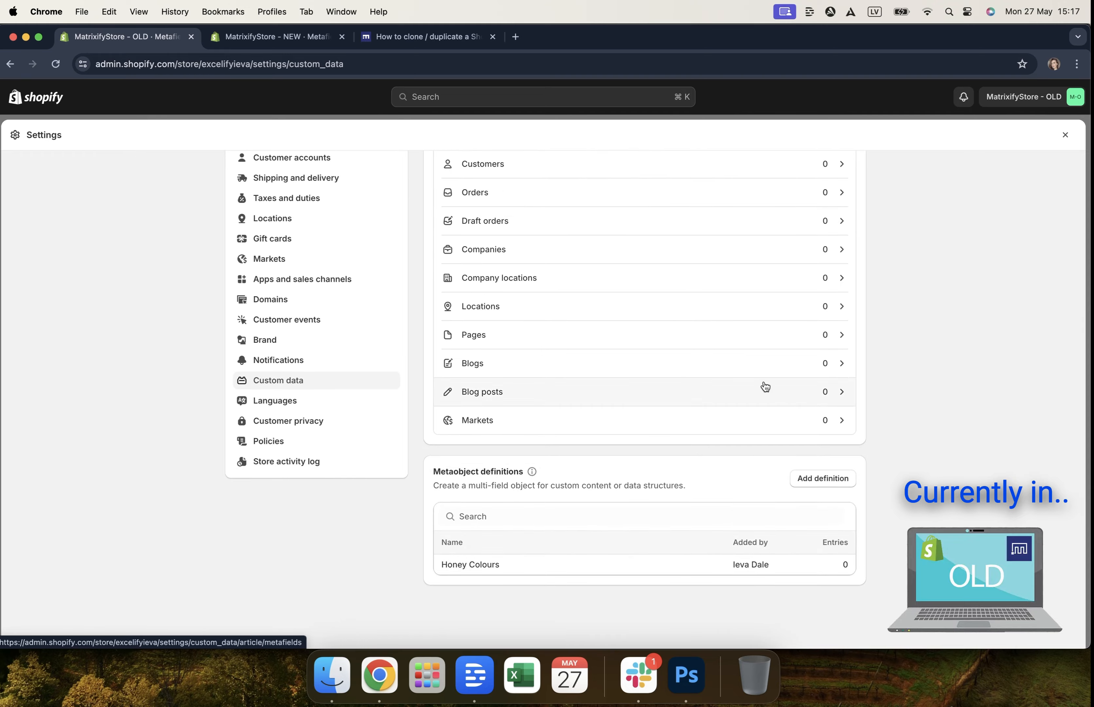
scroll(860, 511, "up", 5)
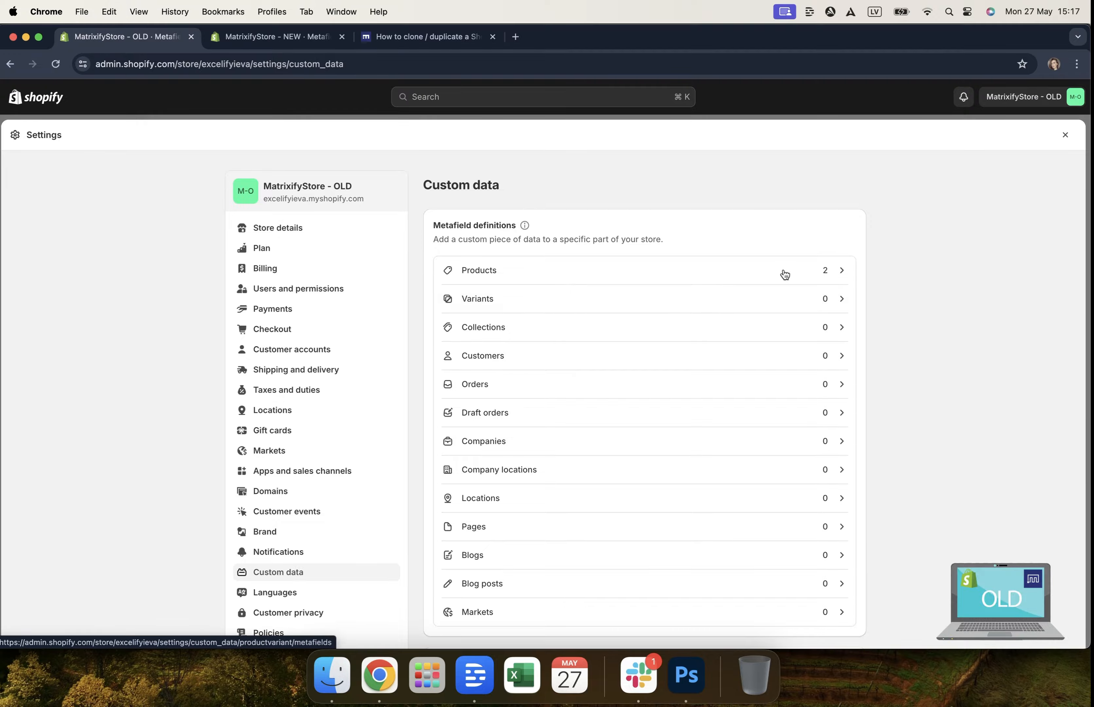
Step: Examine the old store's StarProducts product metafield definition, including its namespace and key, and return to the Custom data overview
left_click(600, 282)
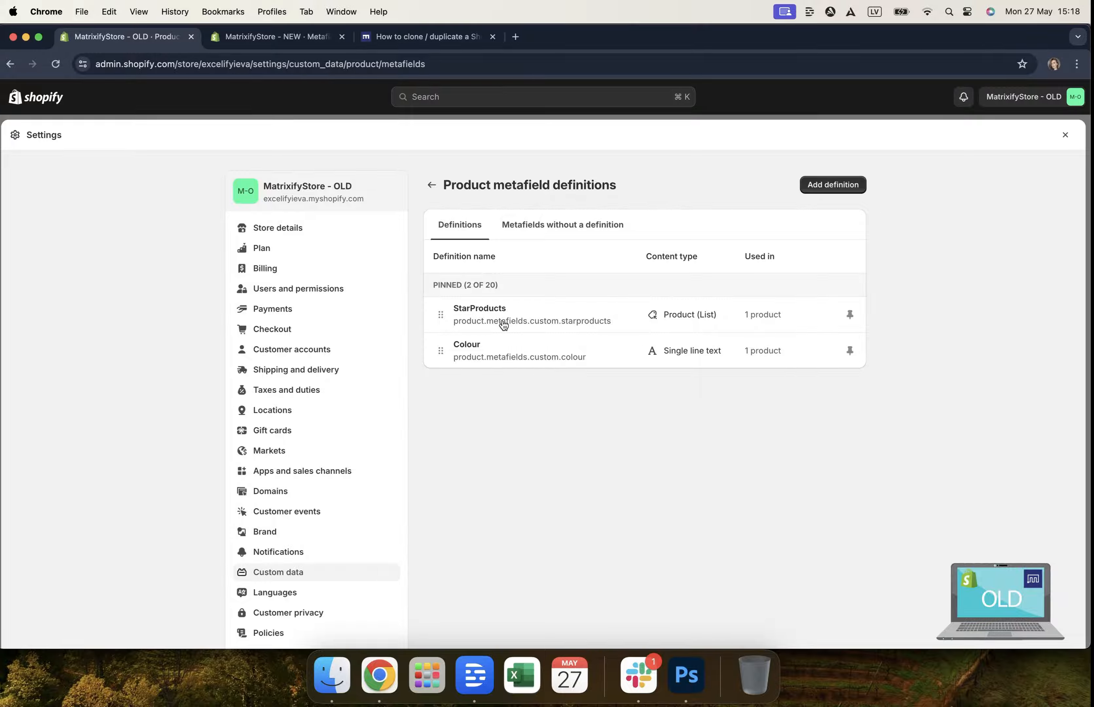
left_click(693, 328)
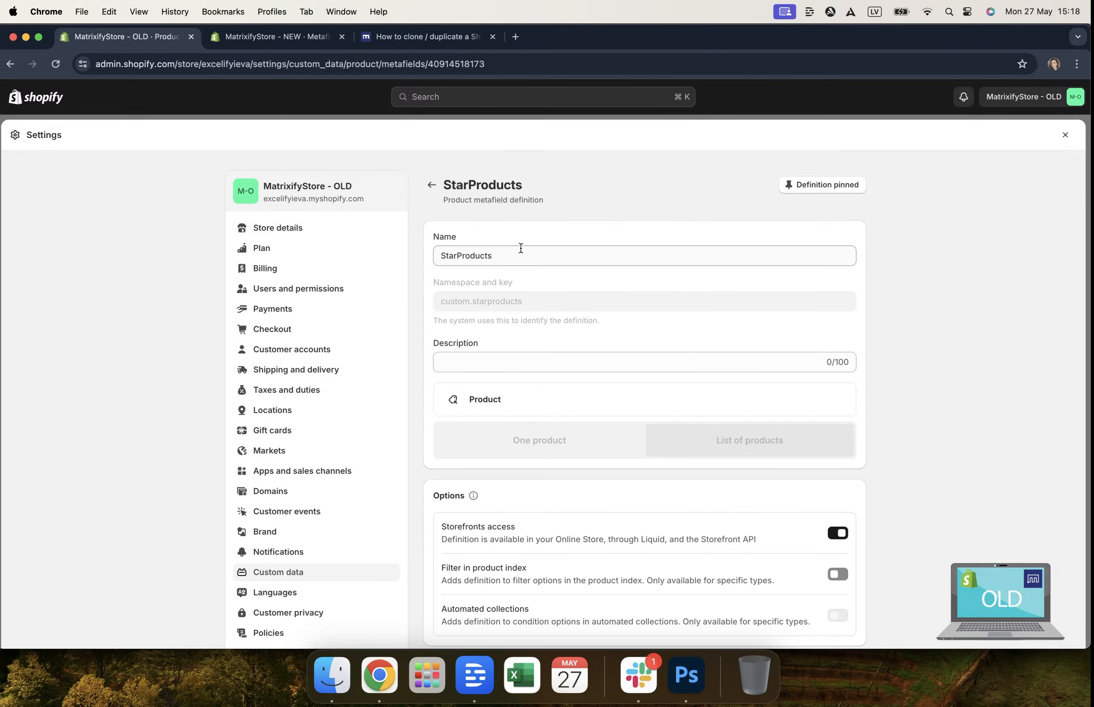
left_click_drag(437, 299, 533, 309)
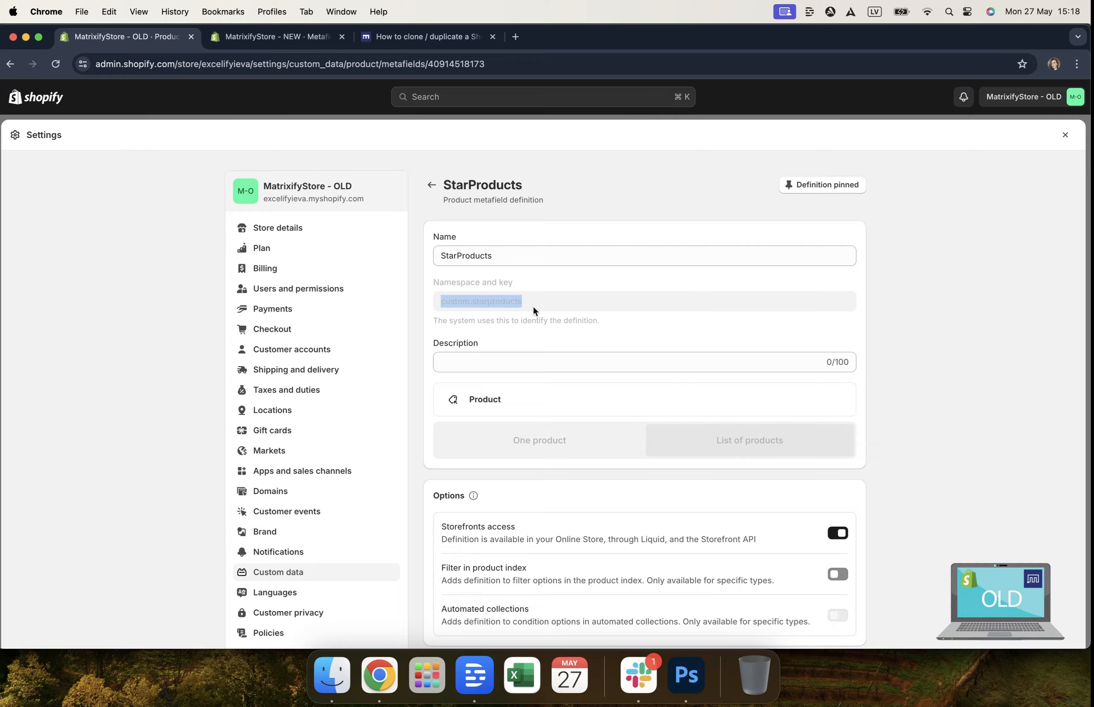
left_click(531, 307)
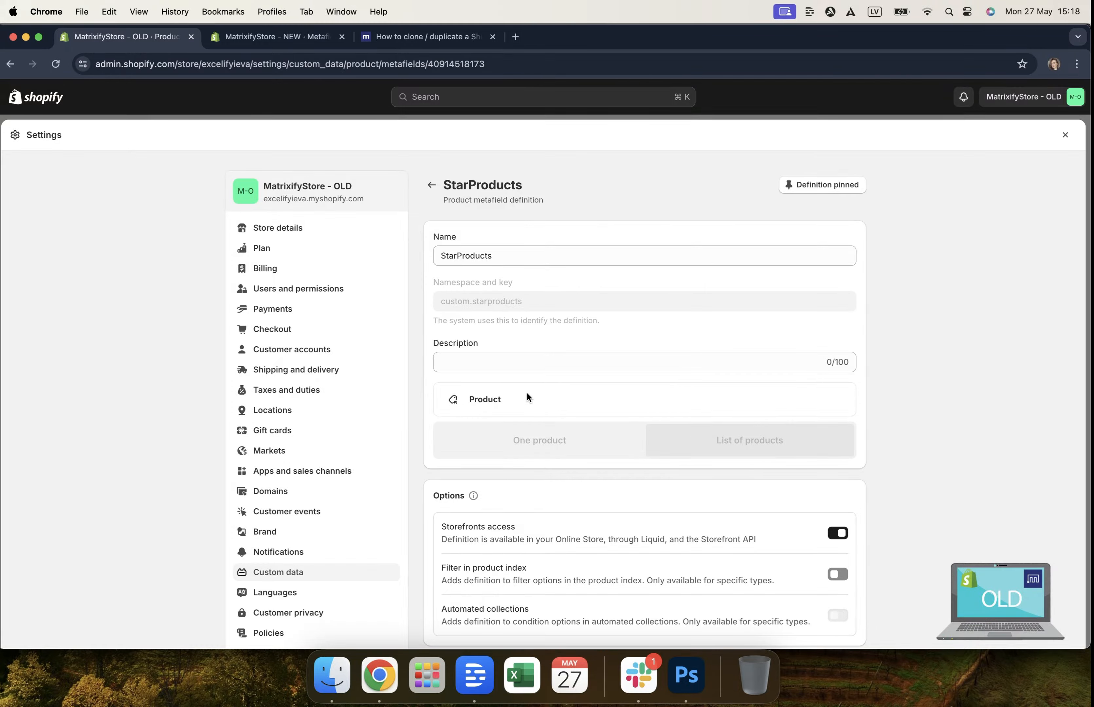
left_click(432, 185)
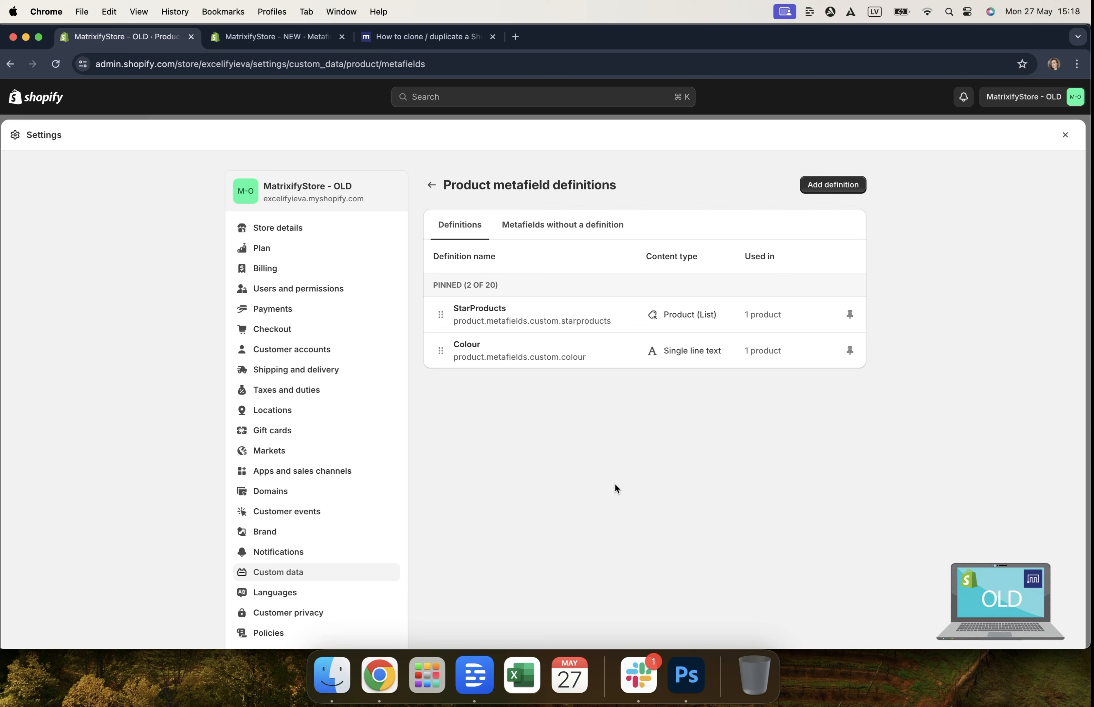
left_click(432, 185)
Step: Examine the old store's Honey Colours metaobject definition and its Honey field, and leave it without saving changes
scroll(516, 488, "down", 4)
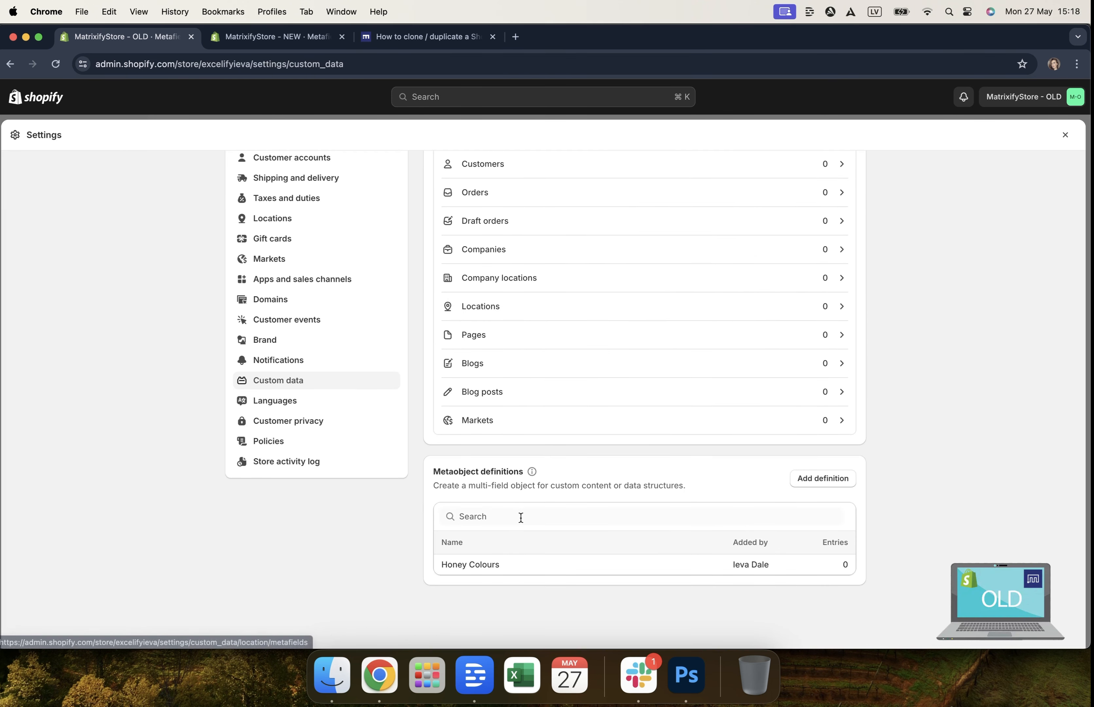
left_click(521, 565)
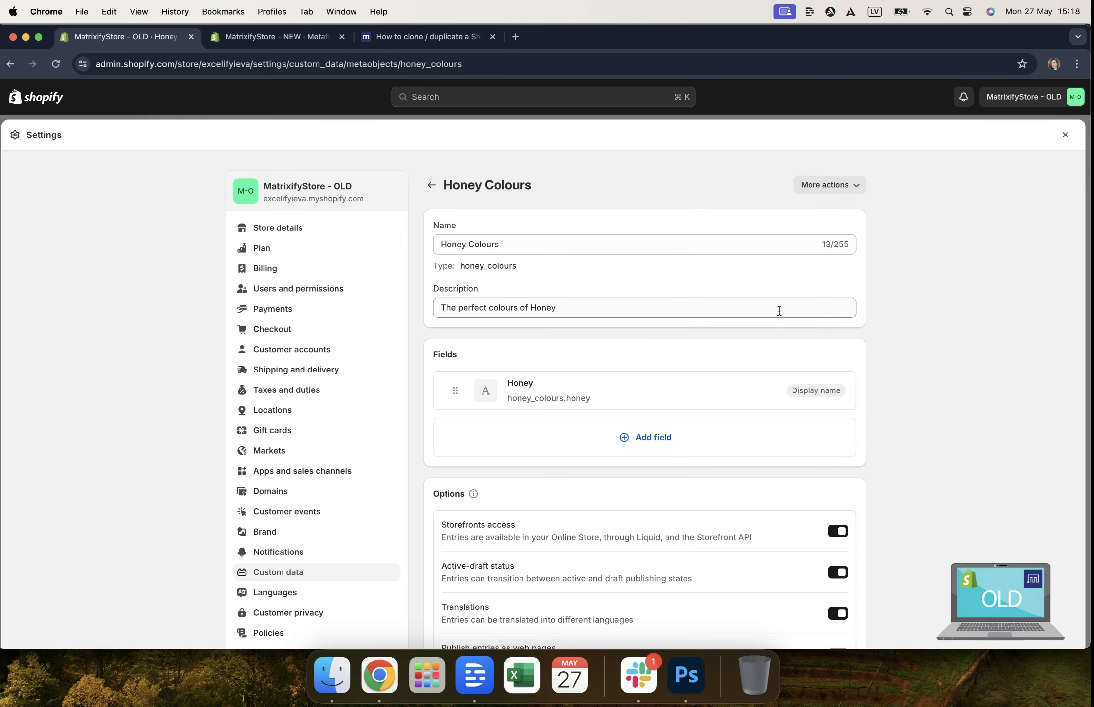
left_click(675, 391)
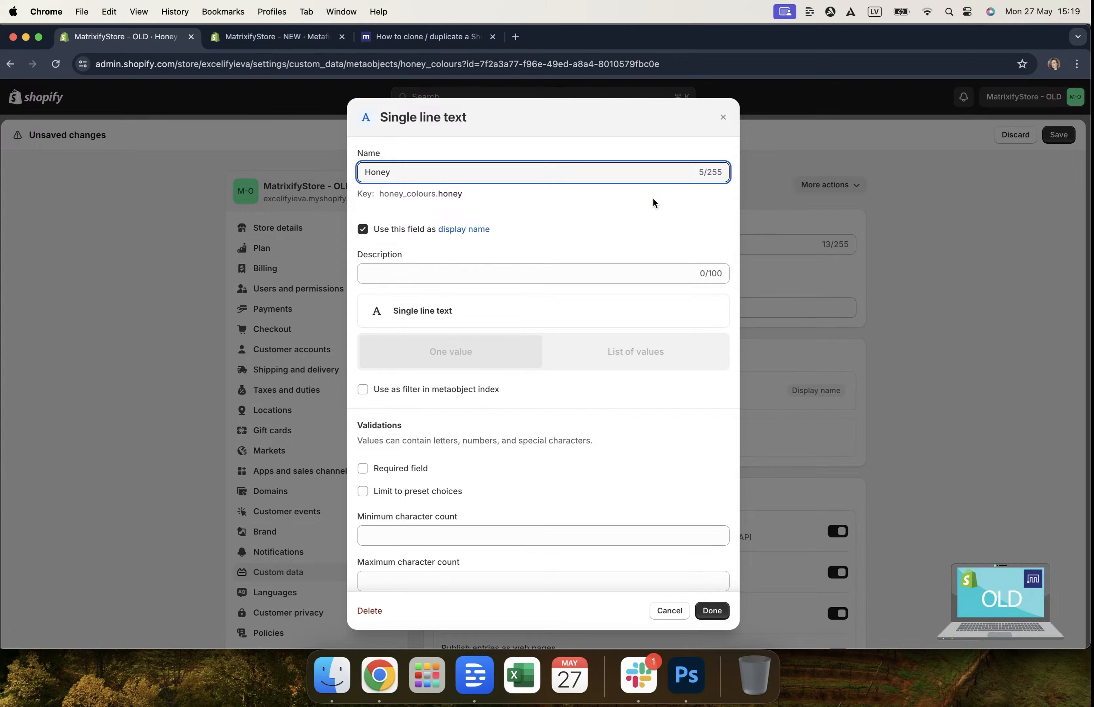
left_click(882, 279)
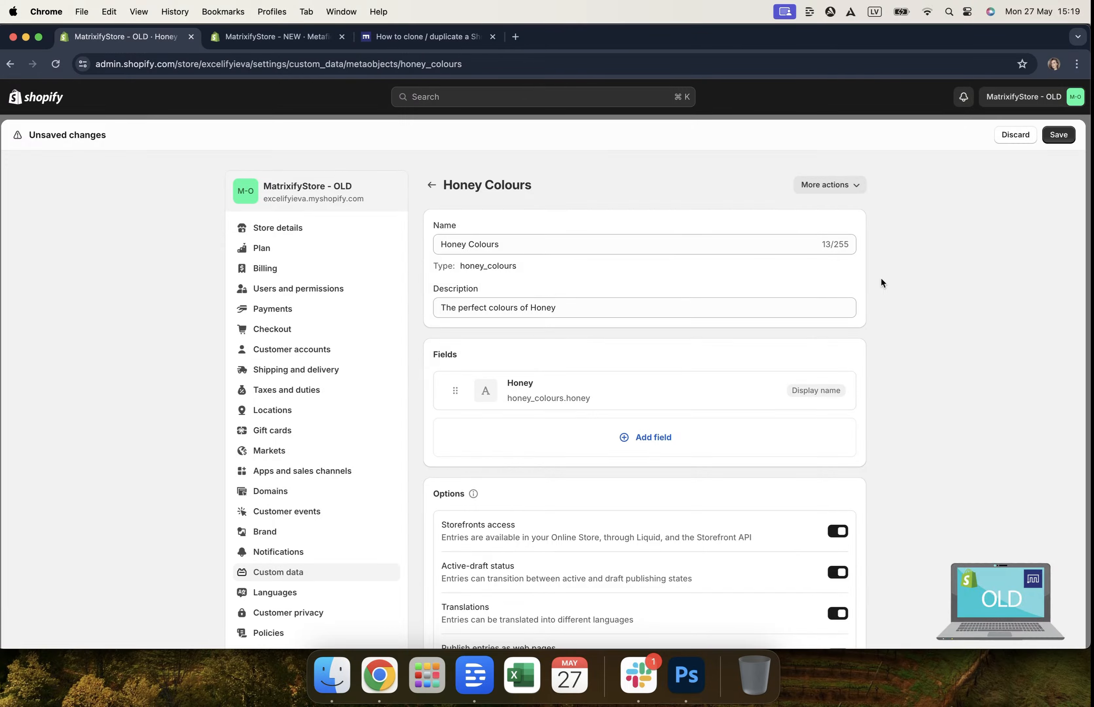
left_click(432, 184)
left_click(702, 398)
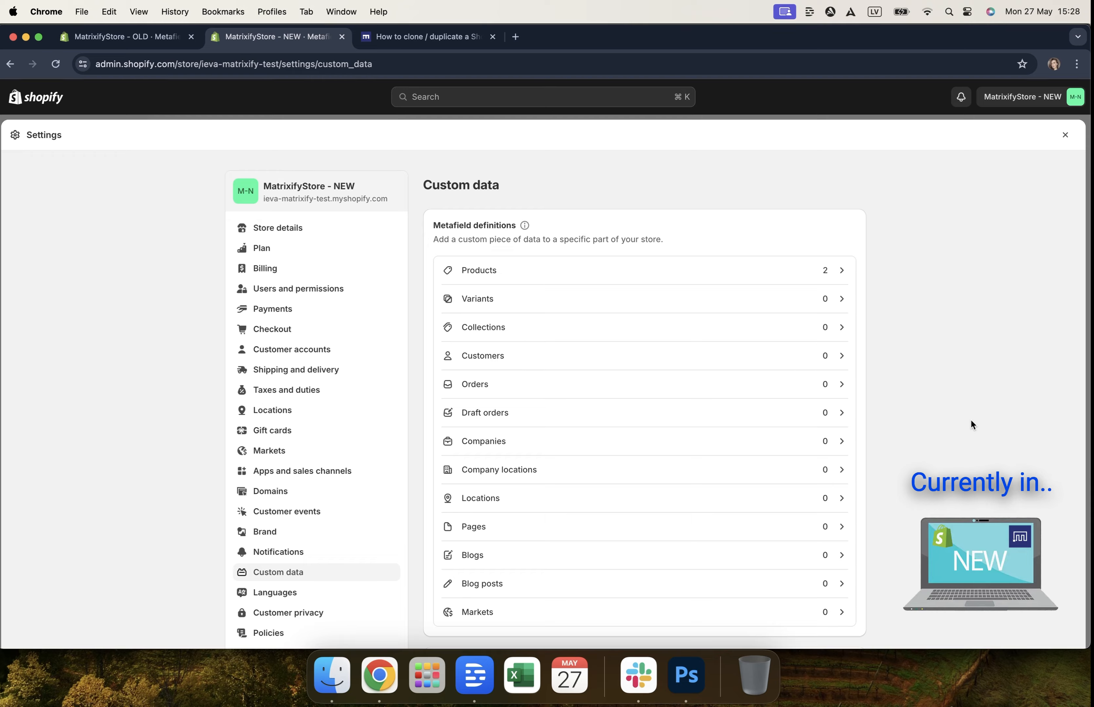
Step: Check the product metafield definitions and the metaobject definitions in the new store's custom data
left_click(564, 282)
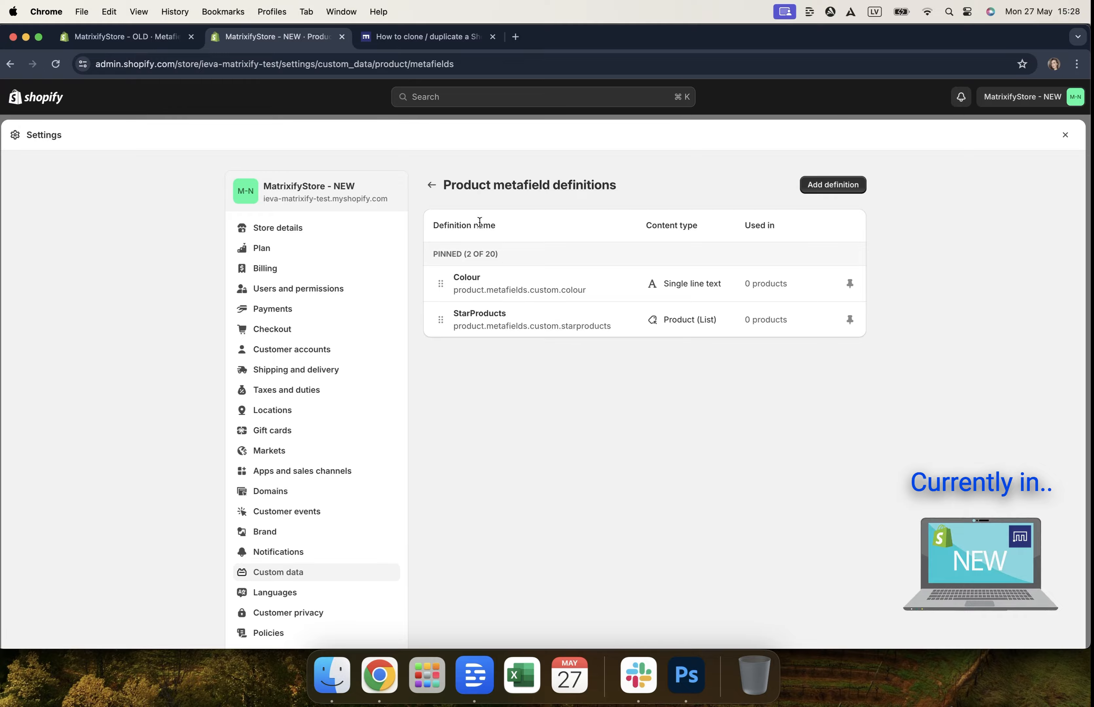
left_click(432, 185)
scroll(567, 383, "down", 5)
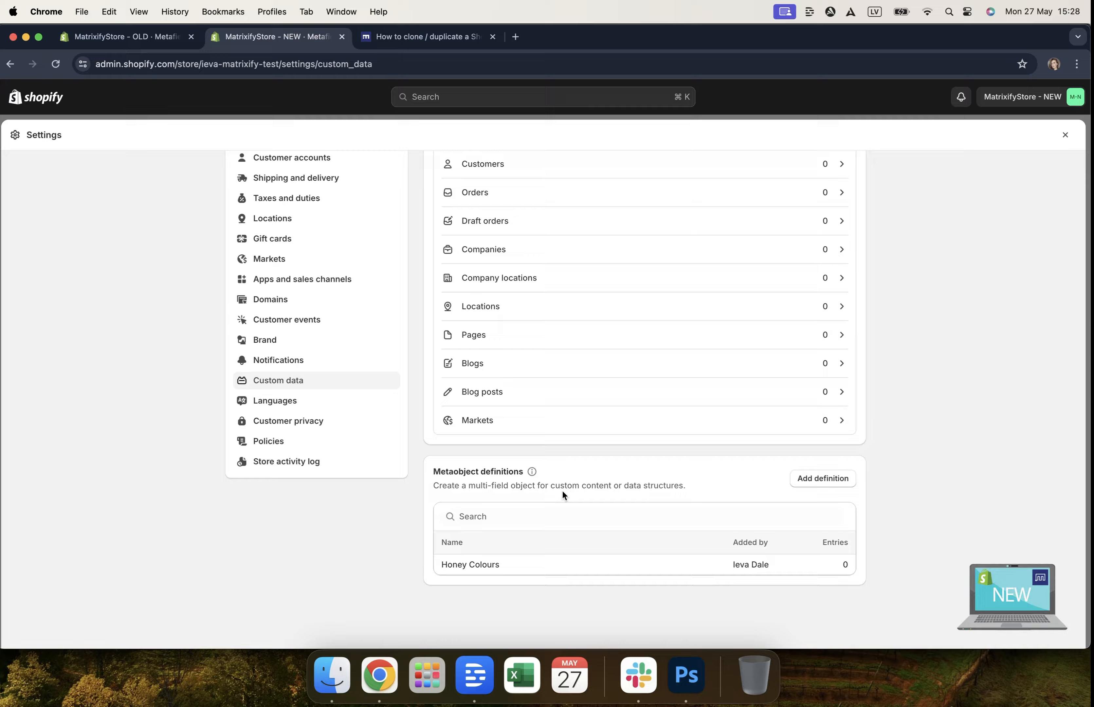
scroll(534, 593, "up", 5)
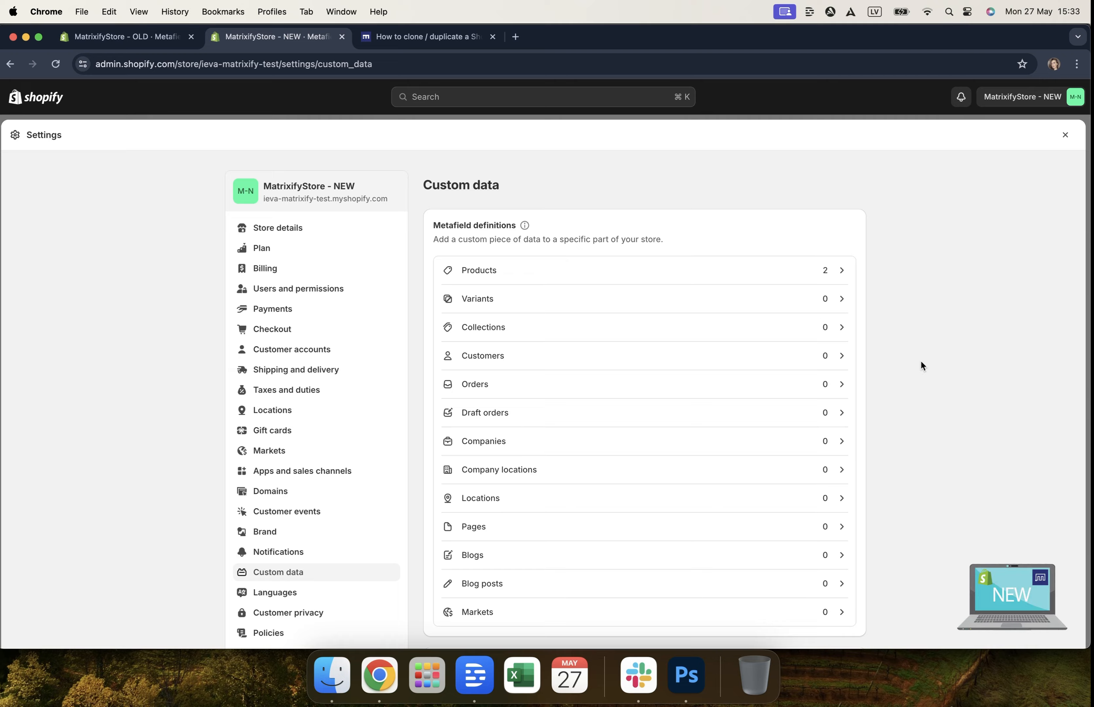
Step: Switch to the old store and start a new export in the Matrixify app
left_click(165, 44)
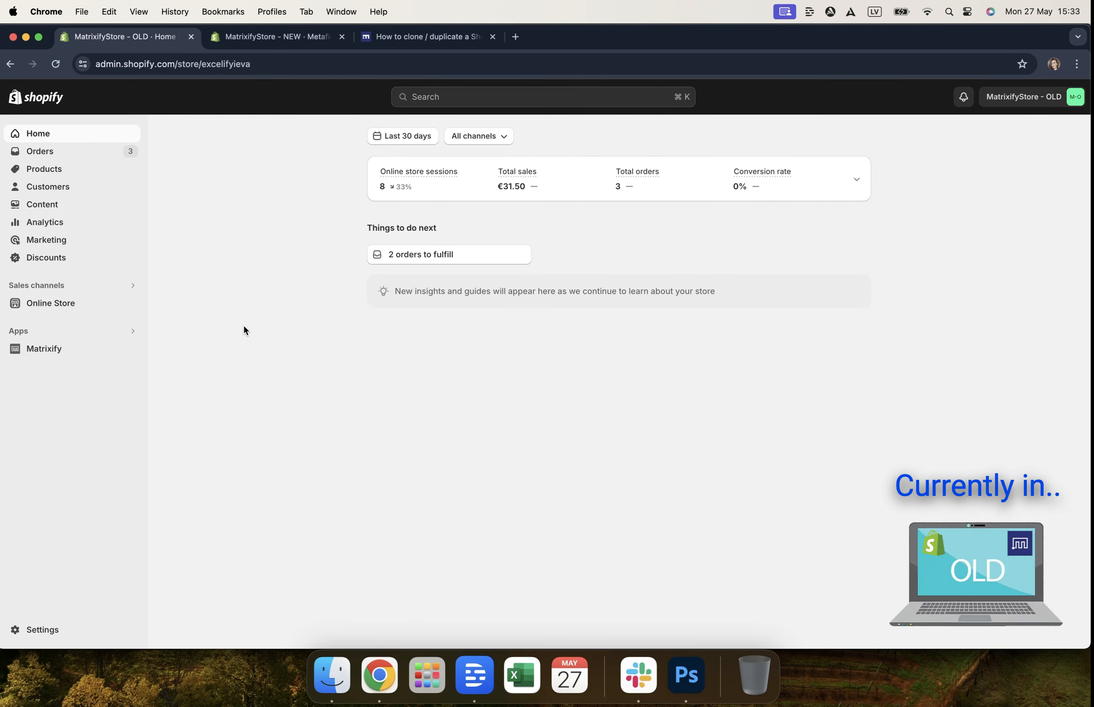
left_click(93, 358)
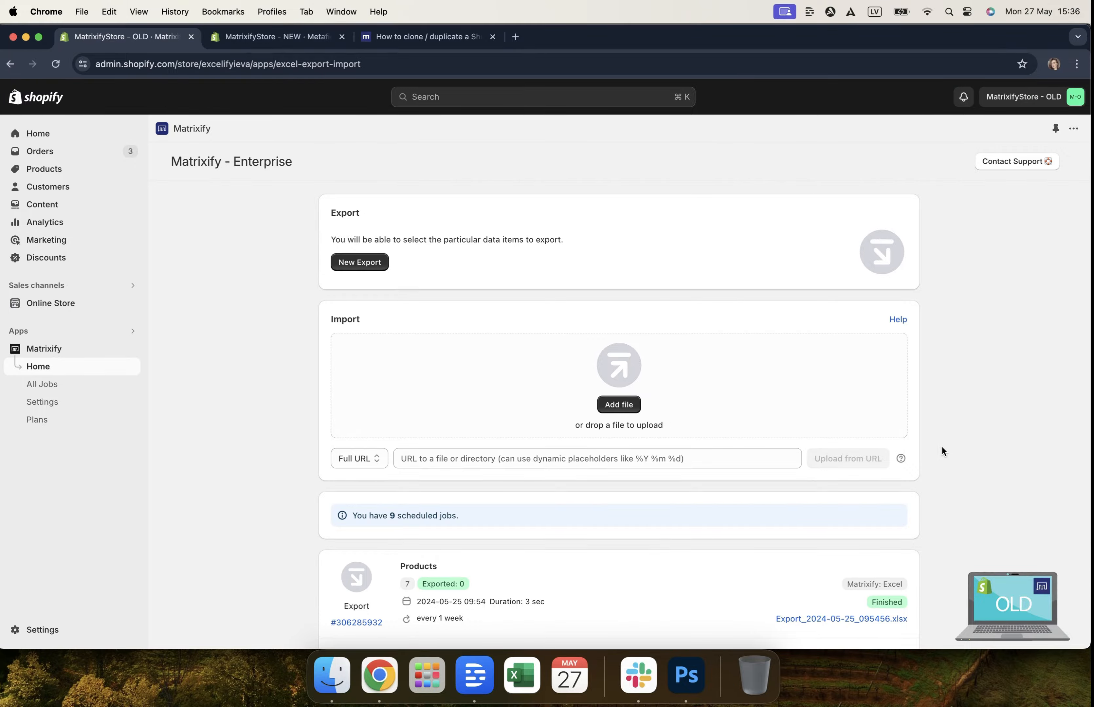
left_click(343, 267)
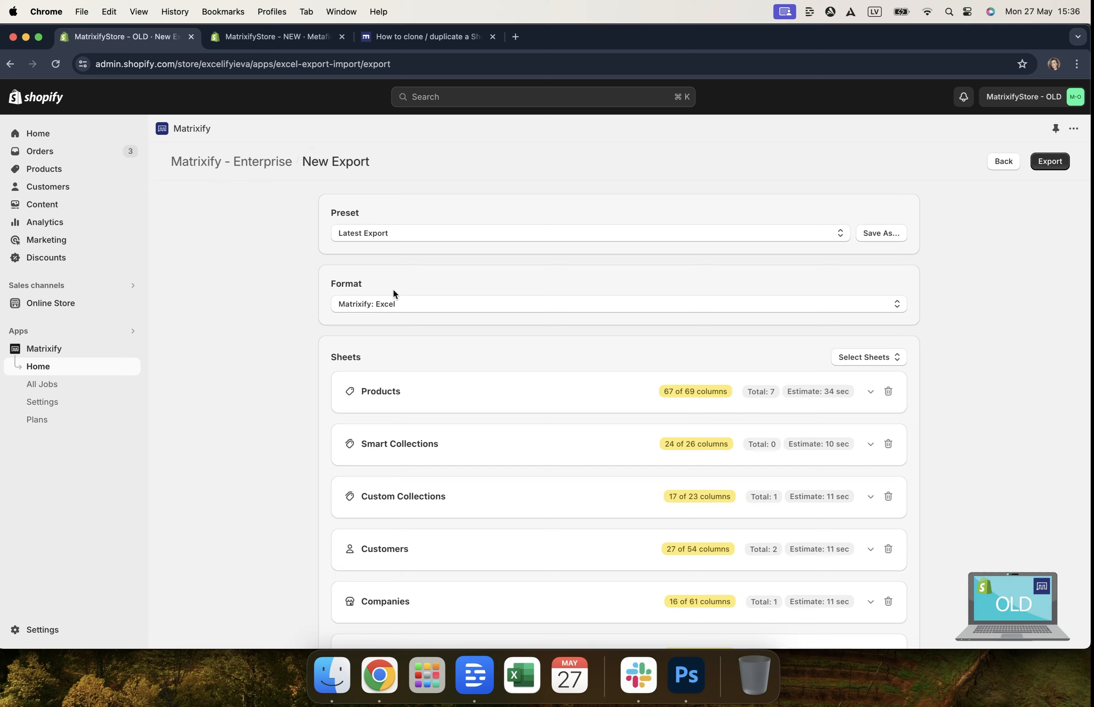
Step: Switch the export format to Matrixify: CSV and back to Matrixify: Excel
left_click(399, 305)
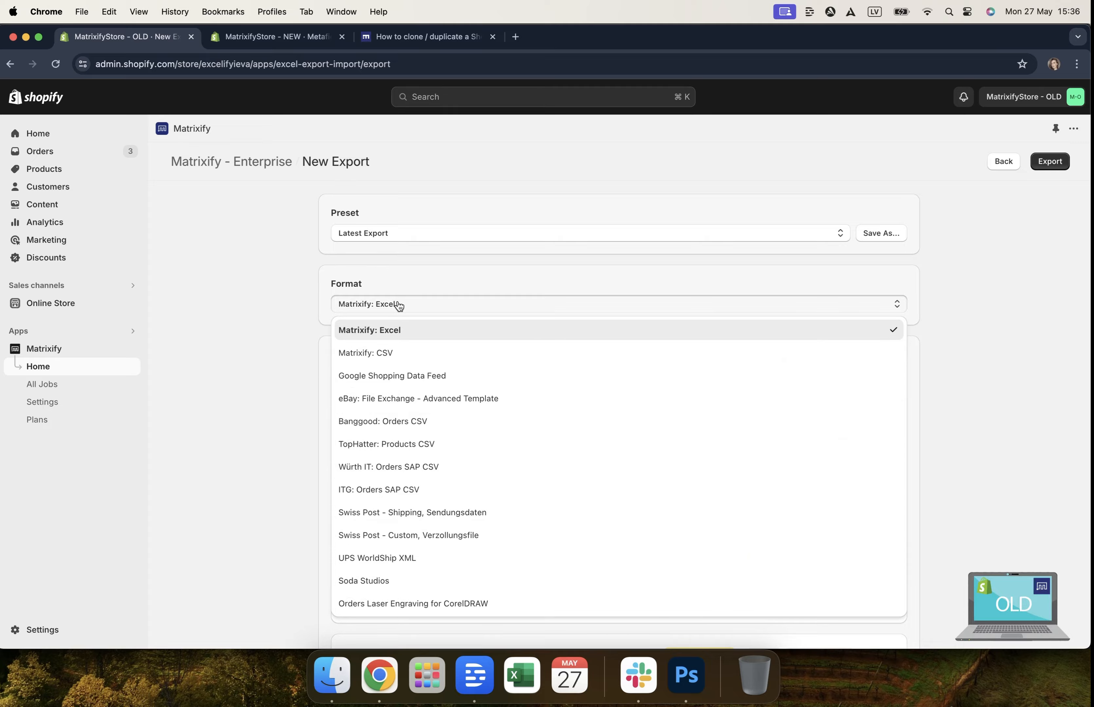
left_click(413, 354)
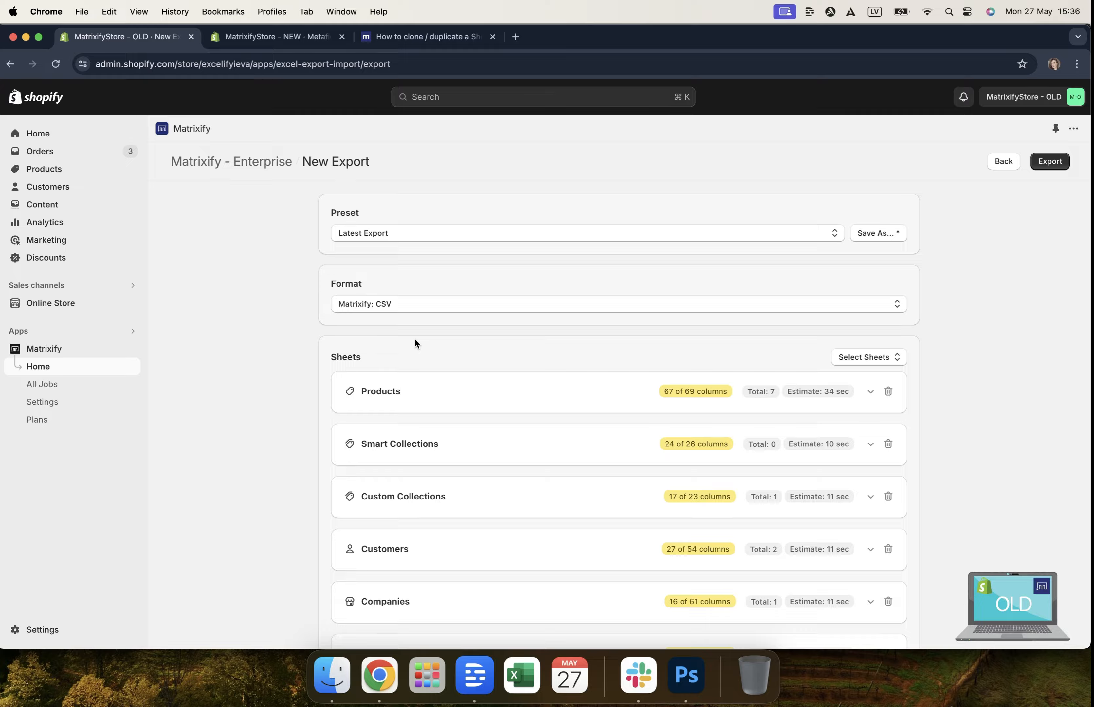
left_click(385, 306)
left_click(401, 326)
Step: Review the sheets included in the export and the list of data types available for selection
scroll(582, 392, "down", 7)
scroll(582, 392, "up", 7)
scroll(581, 392, "up", 1)
left_click(844, 358)
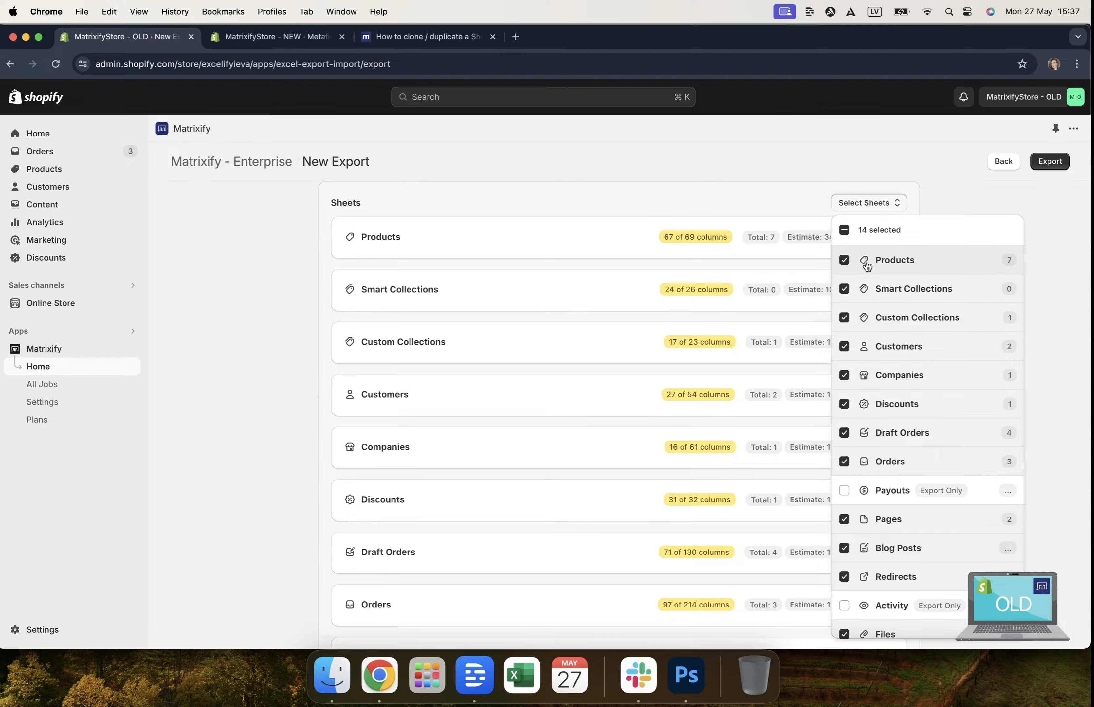
scroll(897, 506, "down", 3)
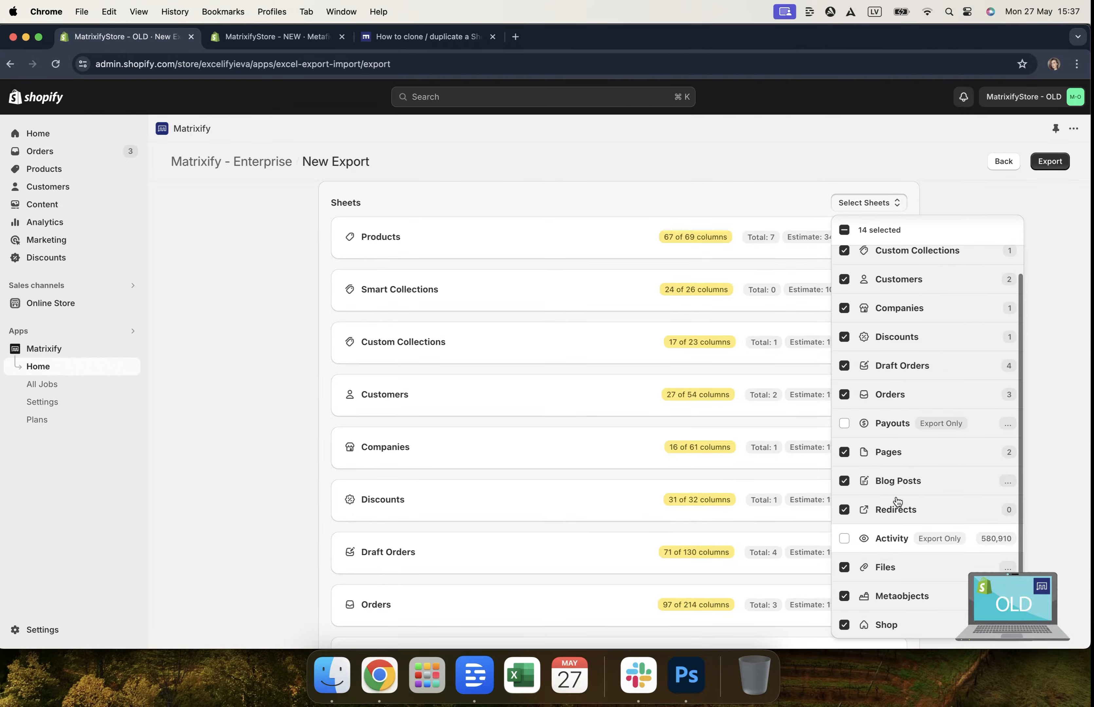
scroll(980, 422, "up", 3)
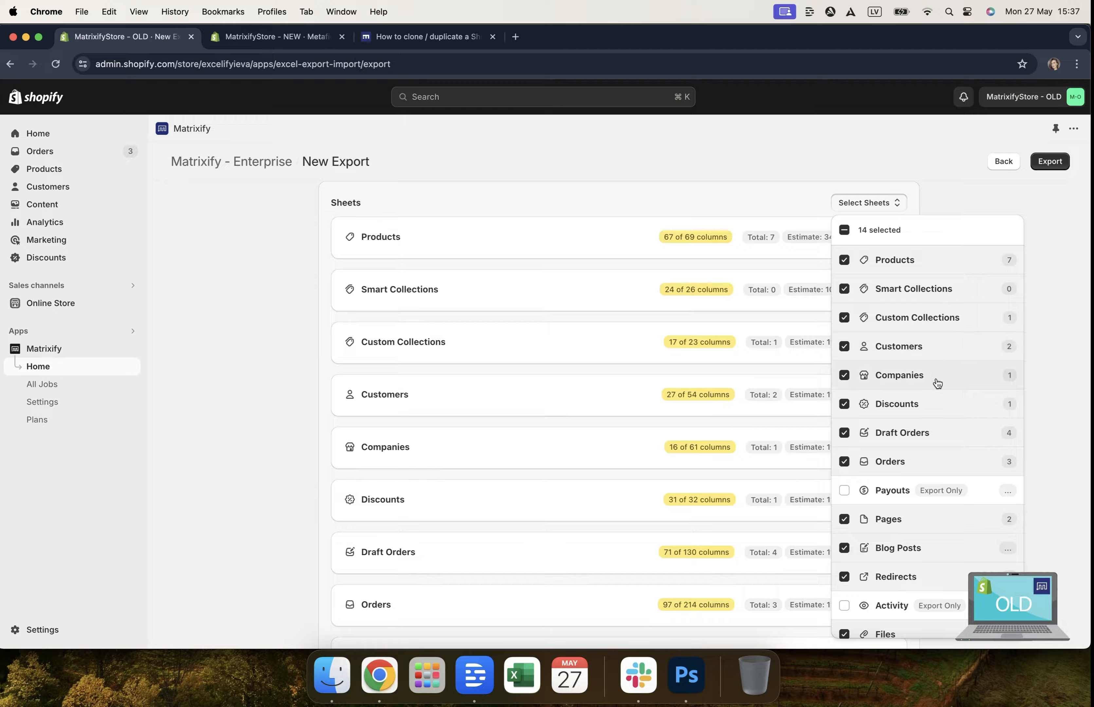
Step: Check the remaining data types available for export and include the Metafields columns in the Smart Collections sheet
scroll(952, 469, "down", 2)
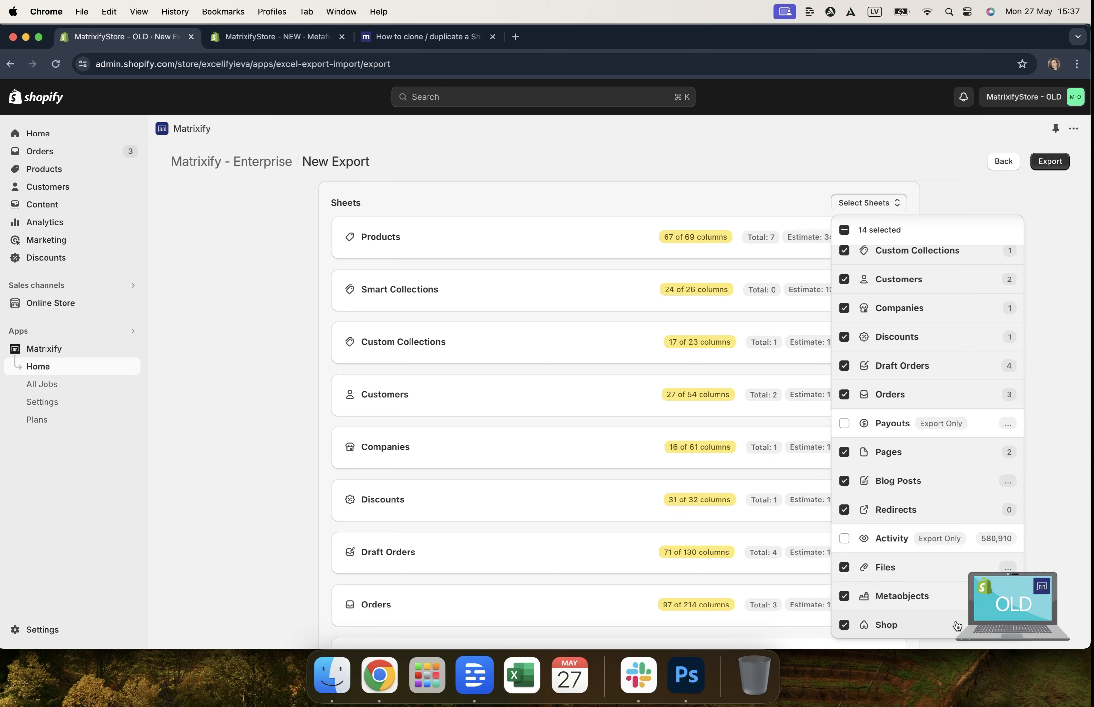
scroll(880, 356, "up", 2)
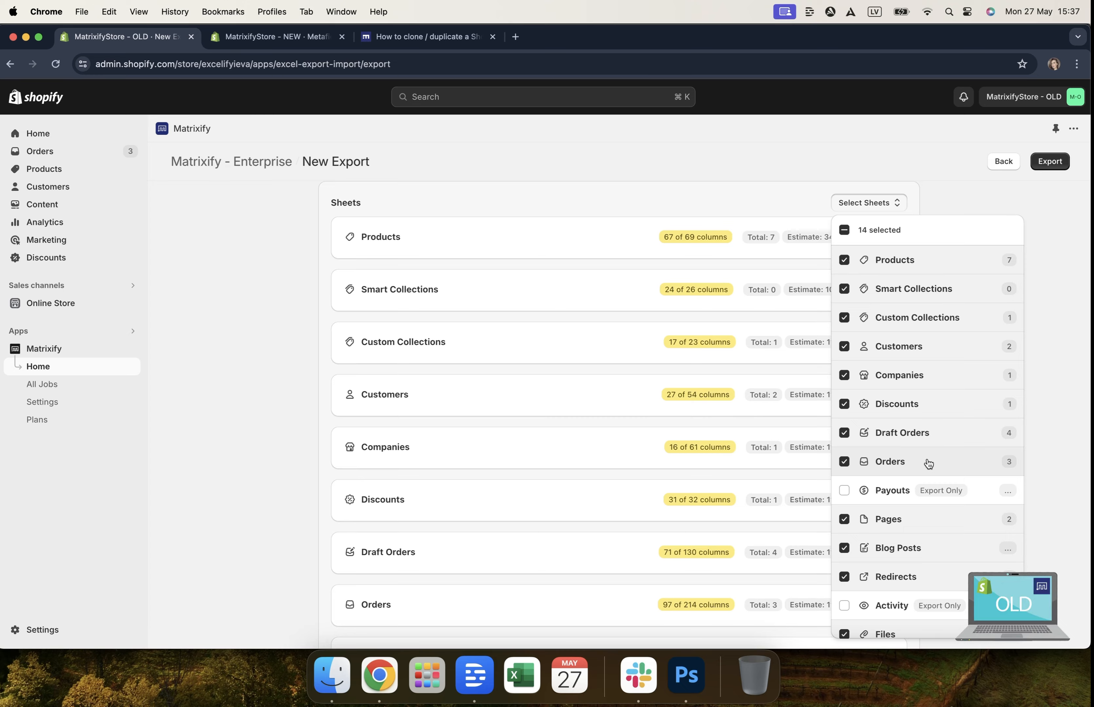
left_click(606, 277)
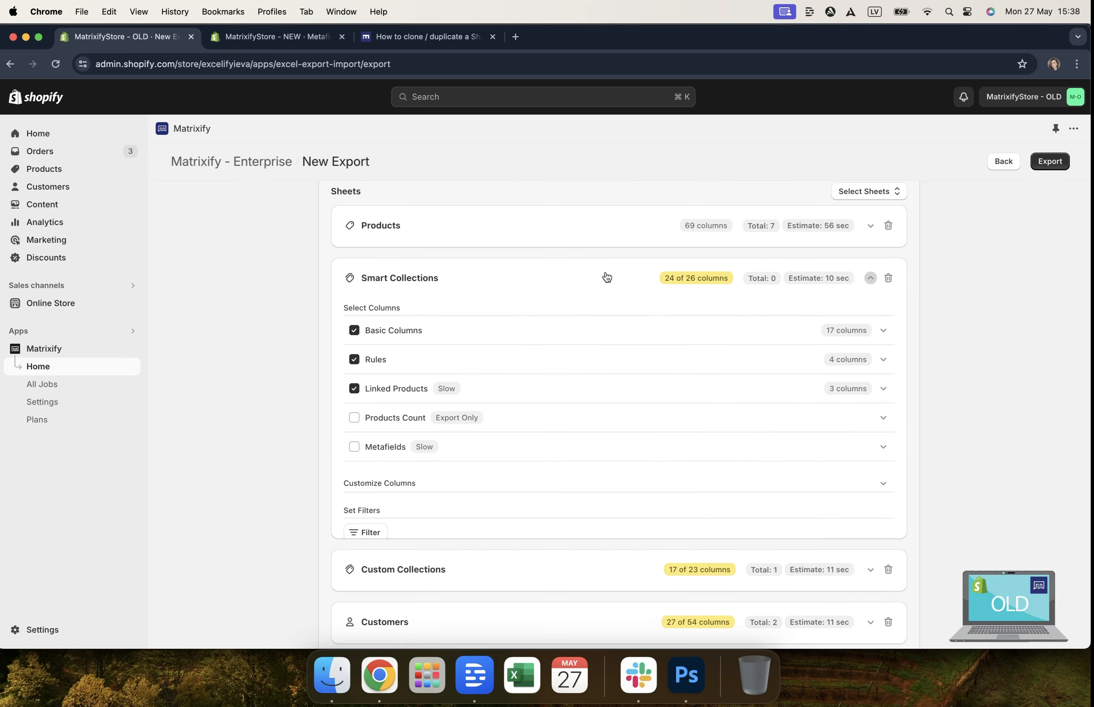
left_click(396, 446)
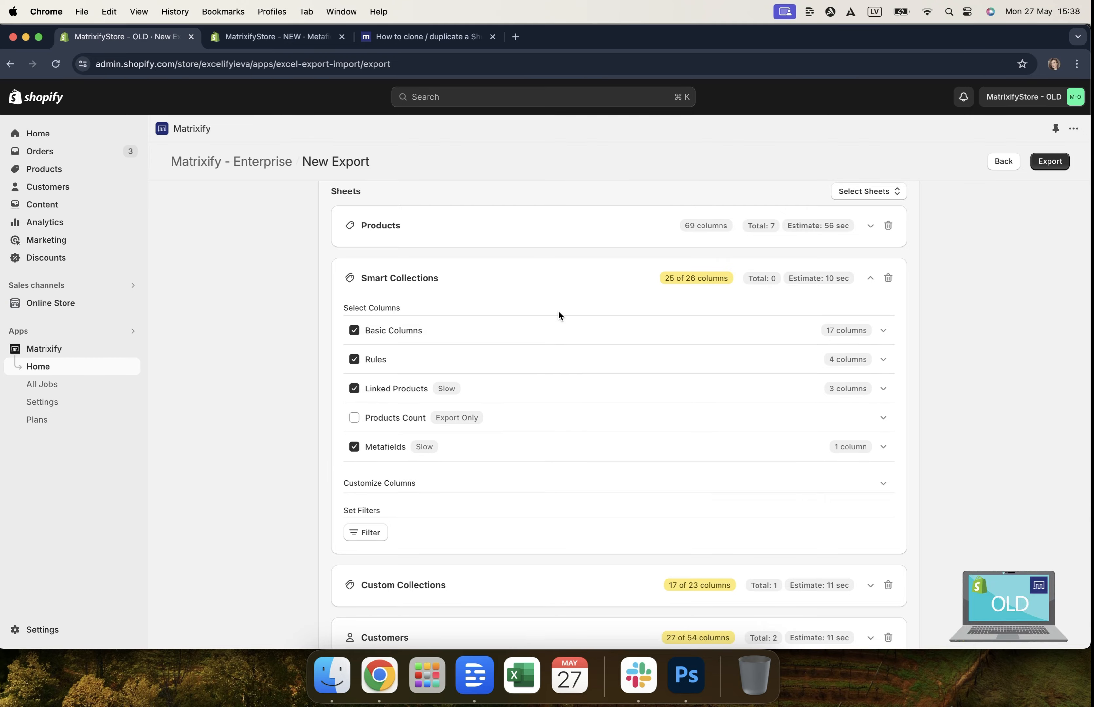
left_click(513, 275)
Step: Include the Linked Products and Metafields columns in the Custom Collections sheet
left_click(511, 340)
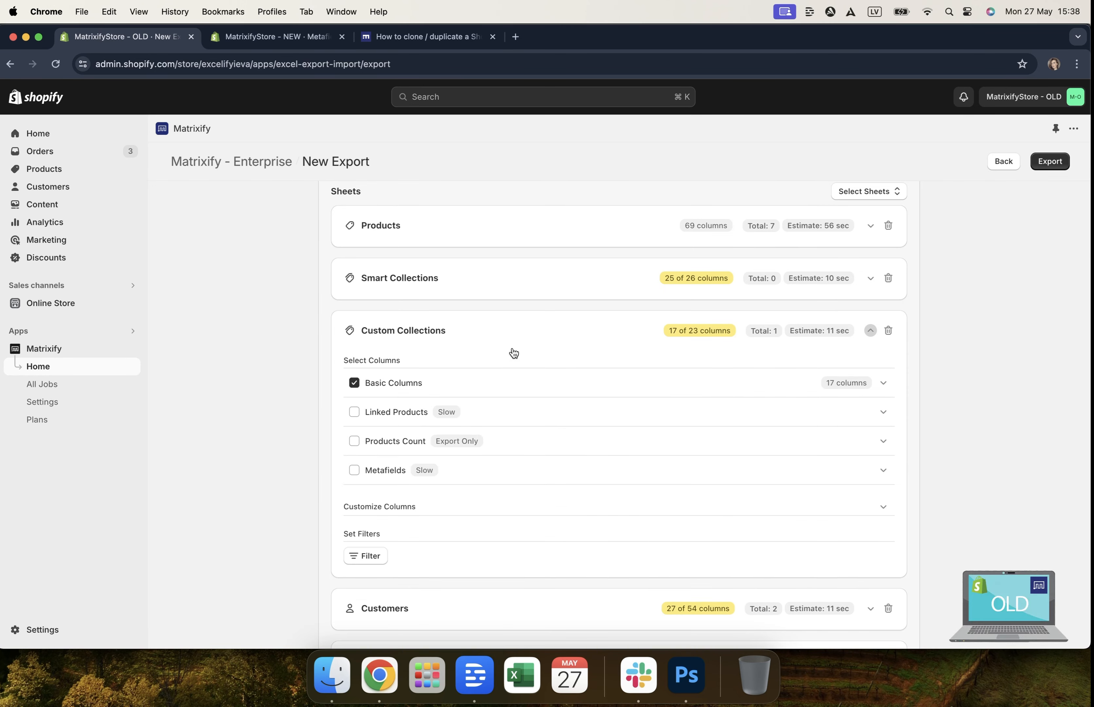
left_click(382, 414)
left_click(383, 470)
left_click(532, 333)
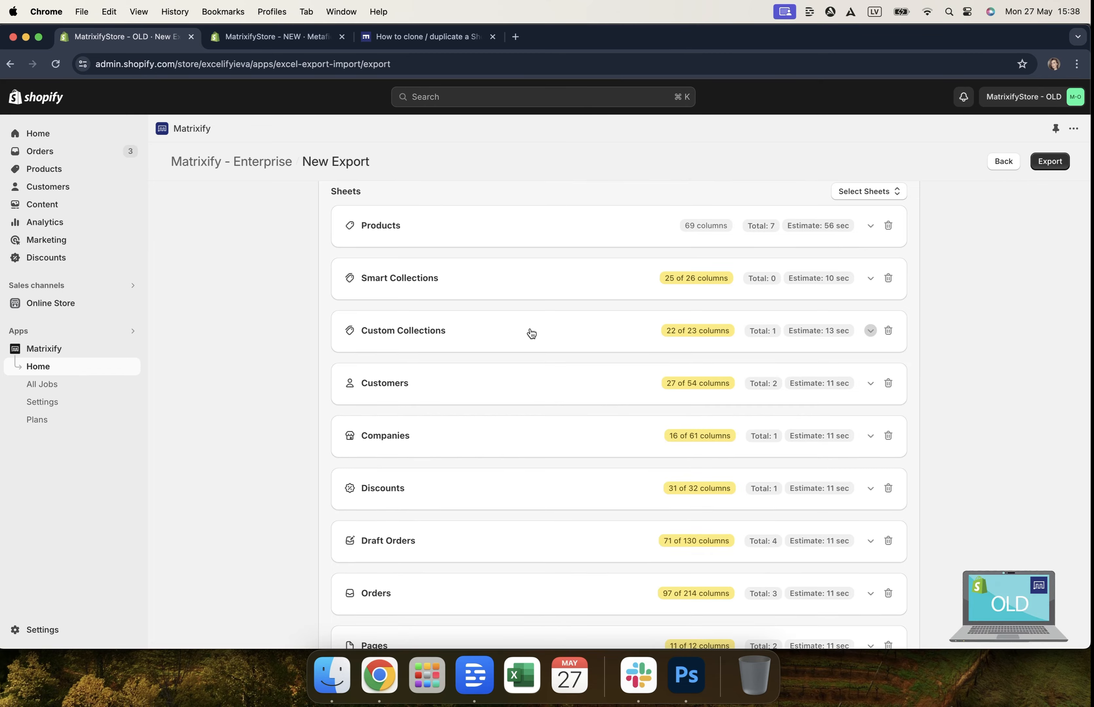
Step: Include the Addresses and Metafields columns in the Customers sheet
left_click(533, 397)
scroll(483, 524, "down", 2)
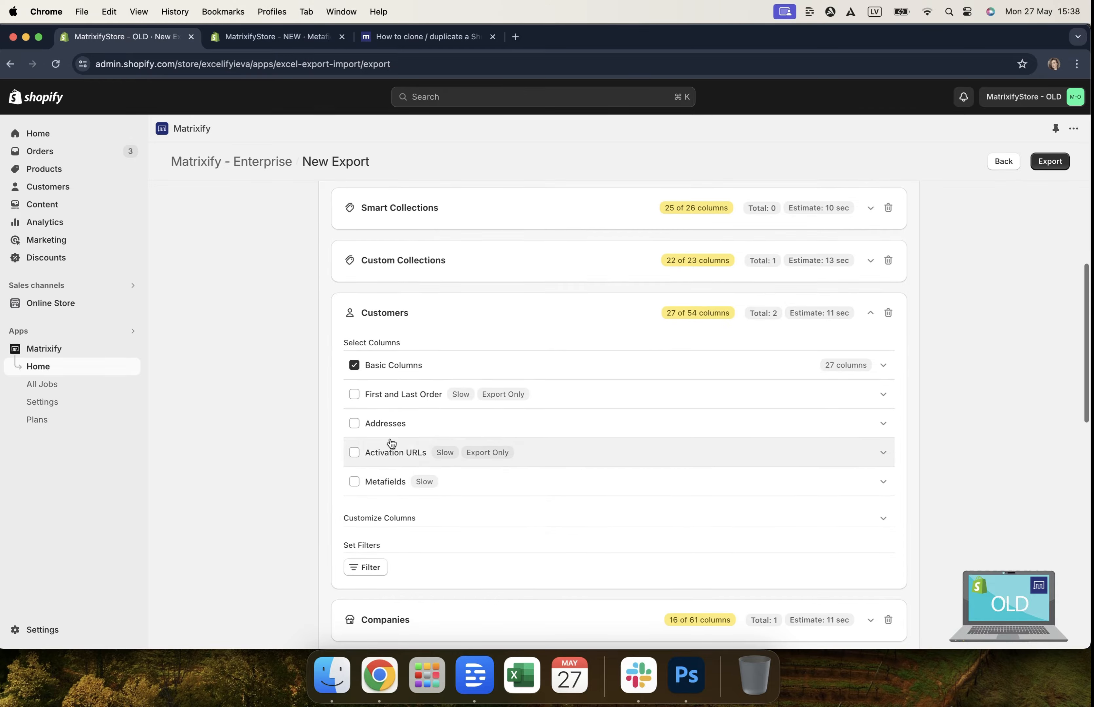
left_click(382, 423)
left_click(391, 481)
left_click(437, 323)
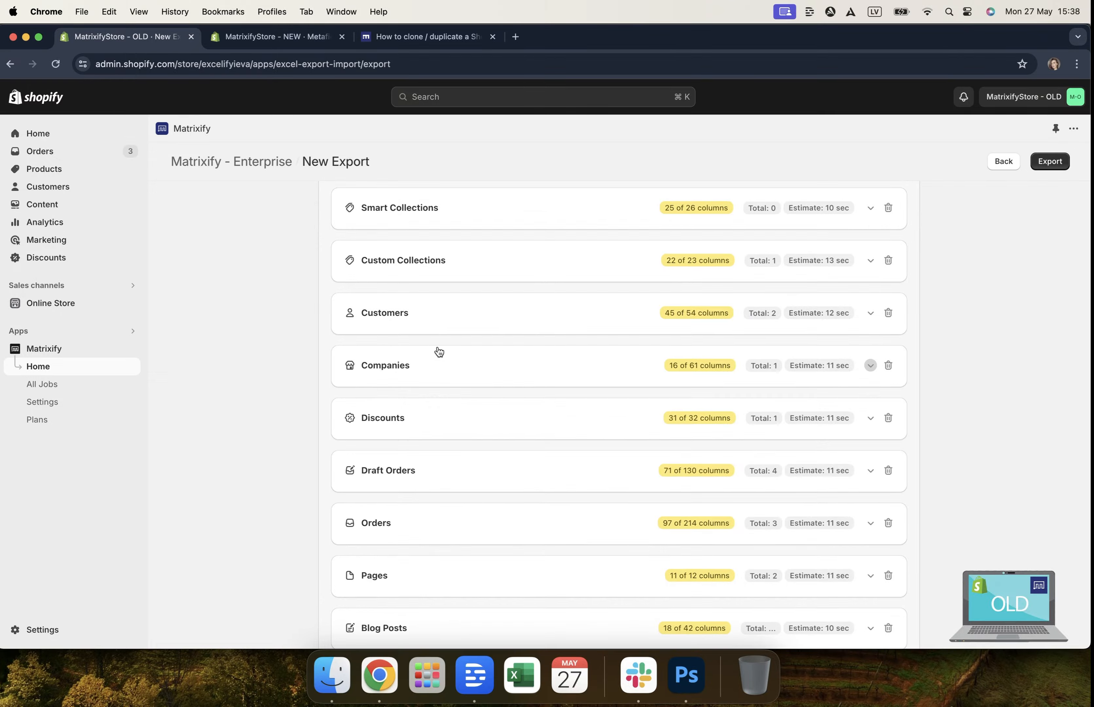
Step: Include the Locations, Location Catalogs, Linked Customers, Metafields and Location Metafields columns in the Companies sheet
left_click(443, 366)
left_click(393, 448)
left_click(391, 477)
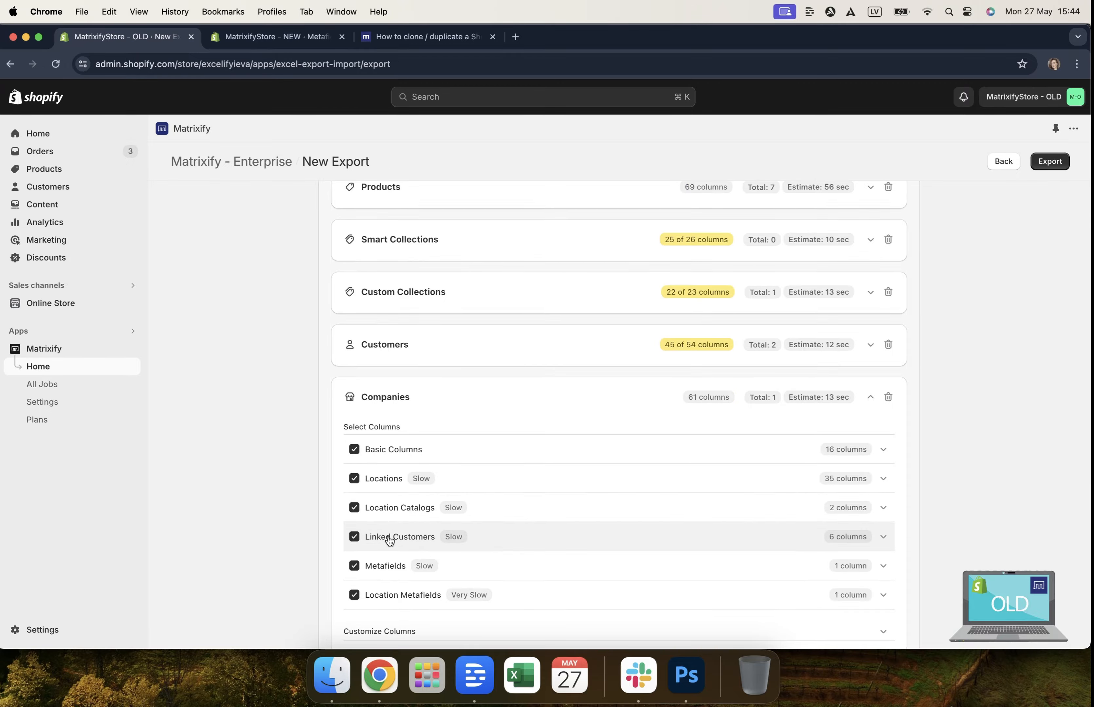
left_click(485, 420)
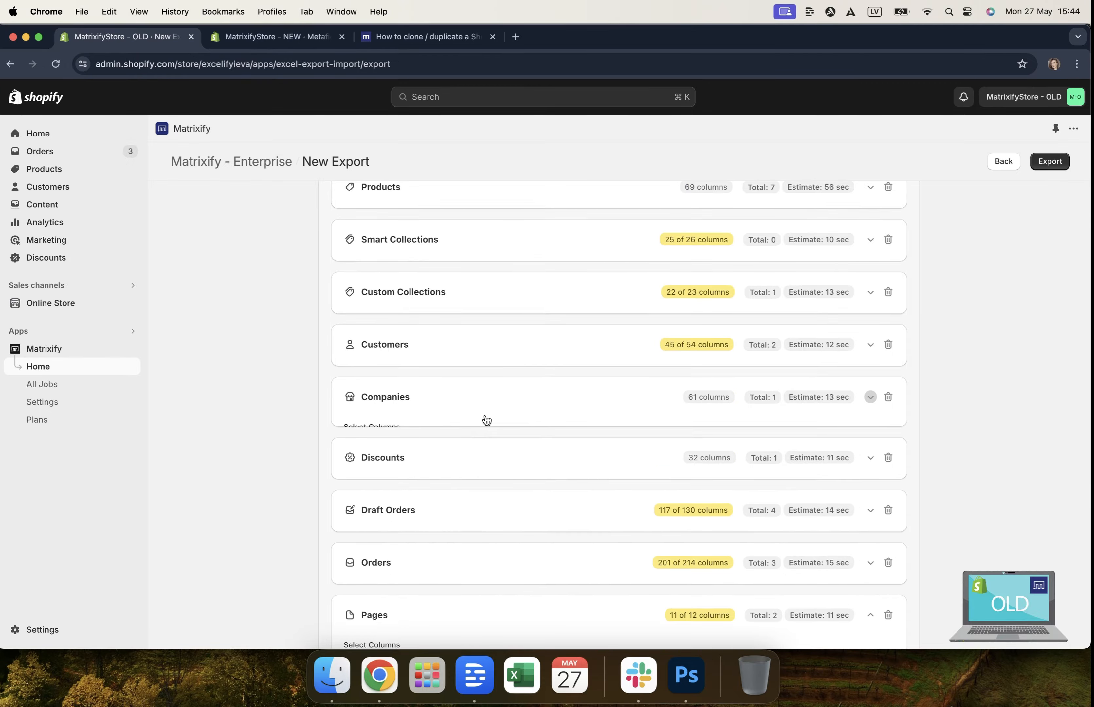
left_click(445, 407)
scroll(439, 546, "down", 3)
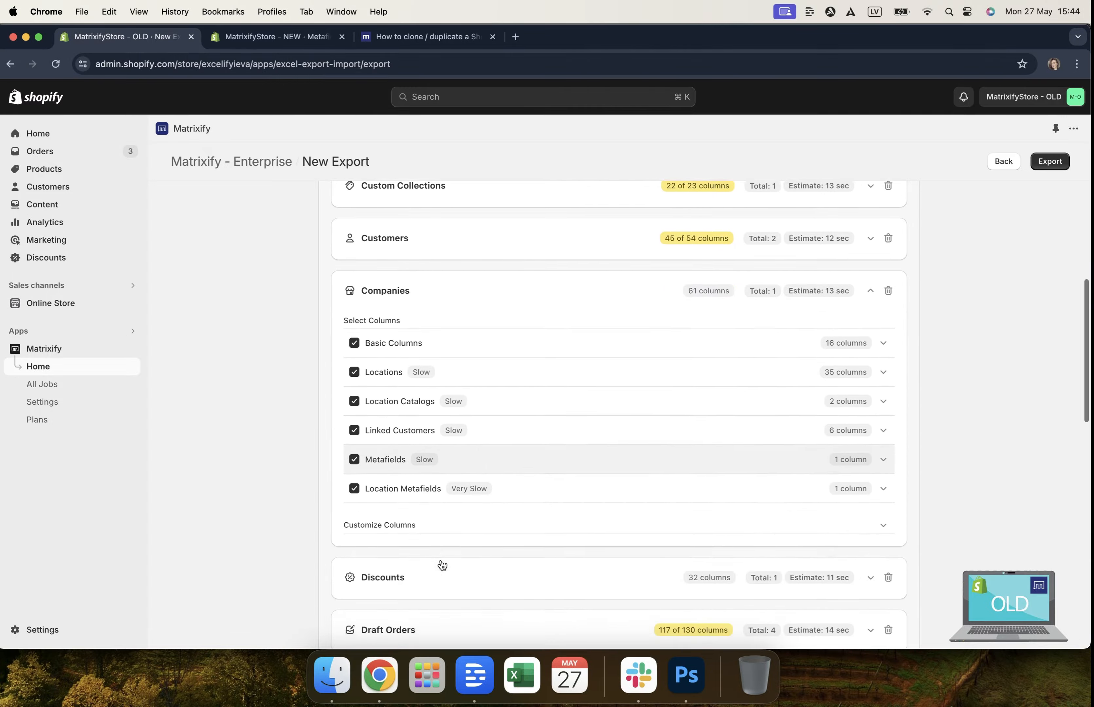
left_click(511, 287)
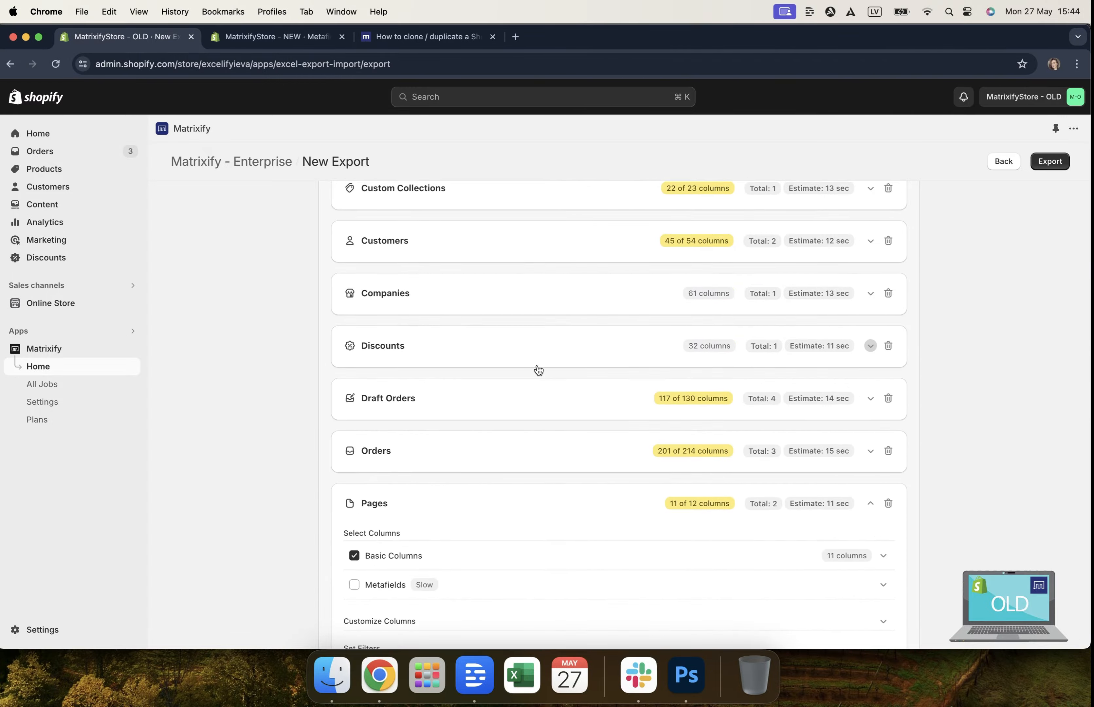
Step: Check the column groups selected for the Draft Orders and Orders sheets
left_click(482, 409)
scroll(482, 410, "down", 3)
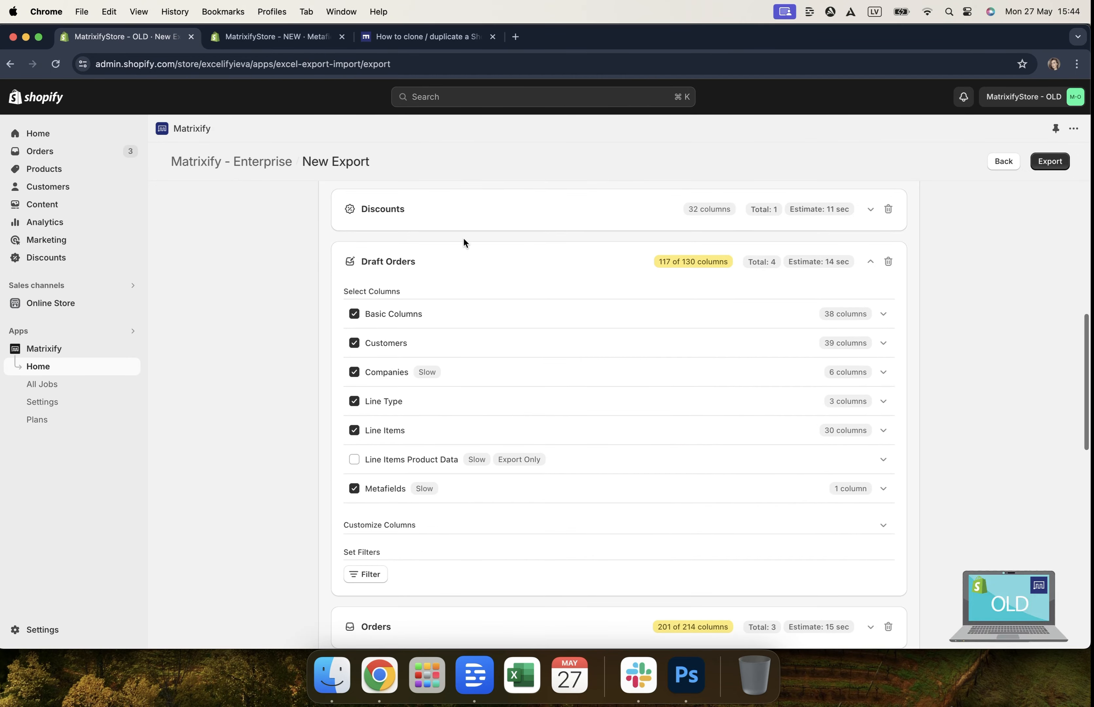
left_click(474, 262)
left_click(477, 335)
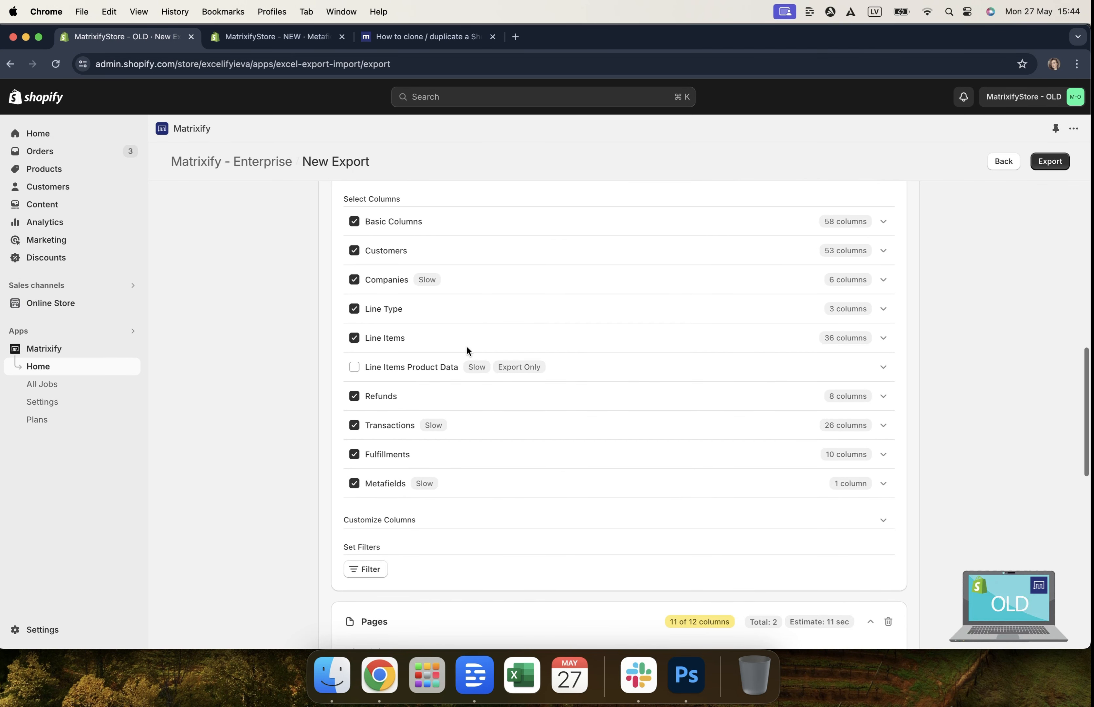
Step: Include the Metafields columns in the Pages sheet
scroll(465, 347, "down", 4)
scroll(521, 474, "down", 2)
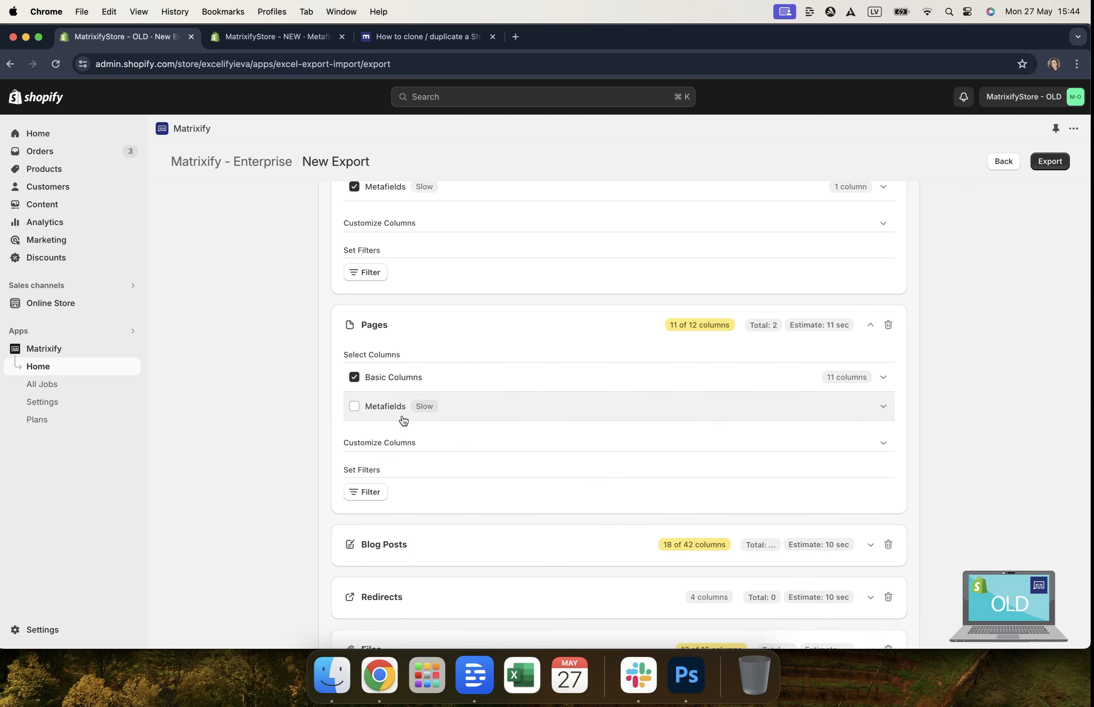
left_click(383, 414)
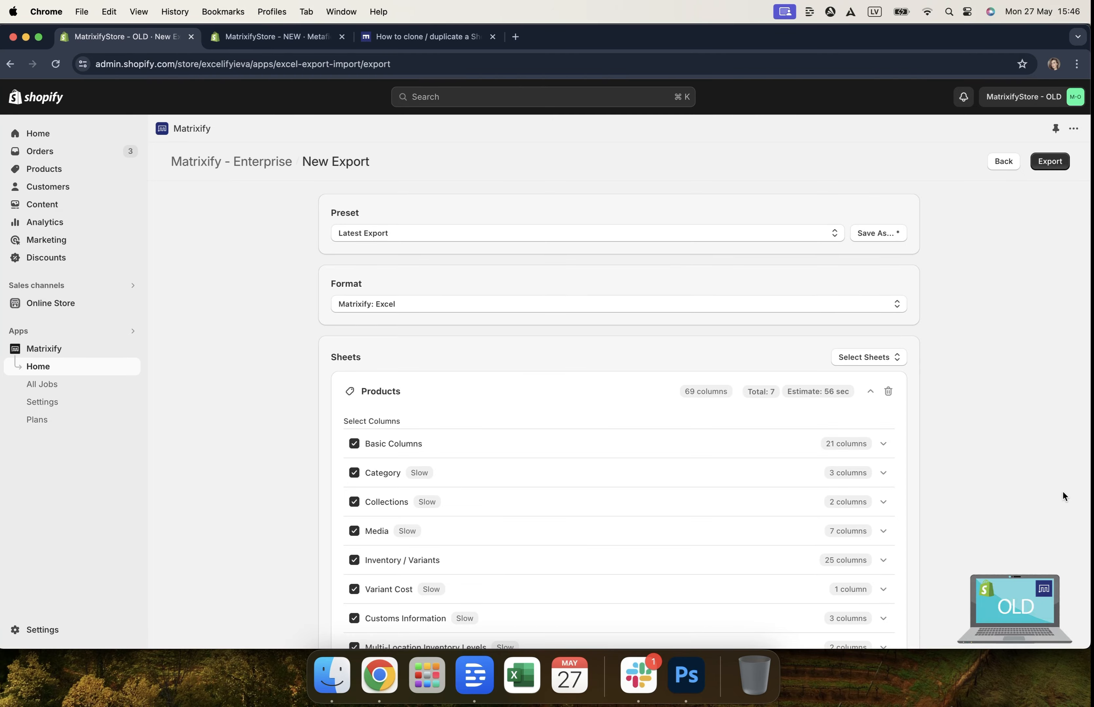
Step: Review the selected column groups of every sheet in the export, from Products through to Shop
scroll(962, 479, "down", 6)
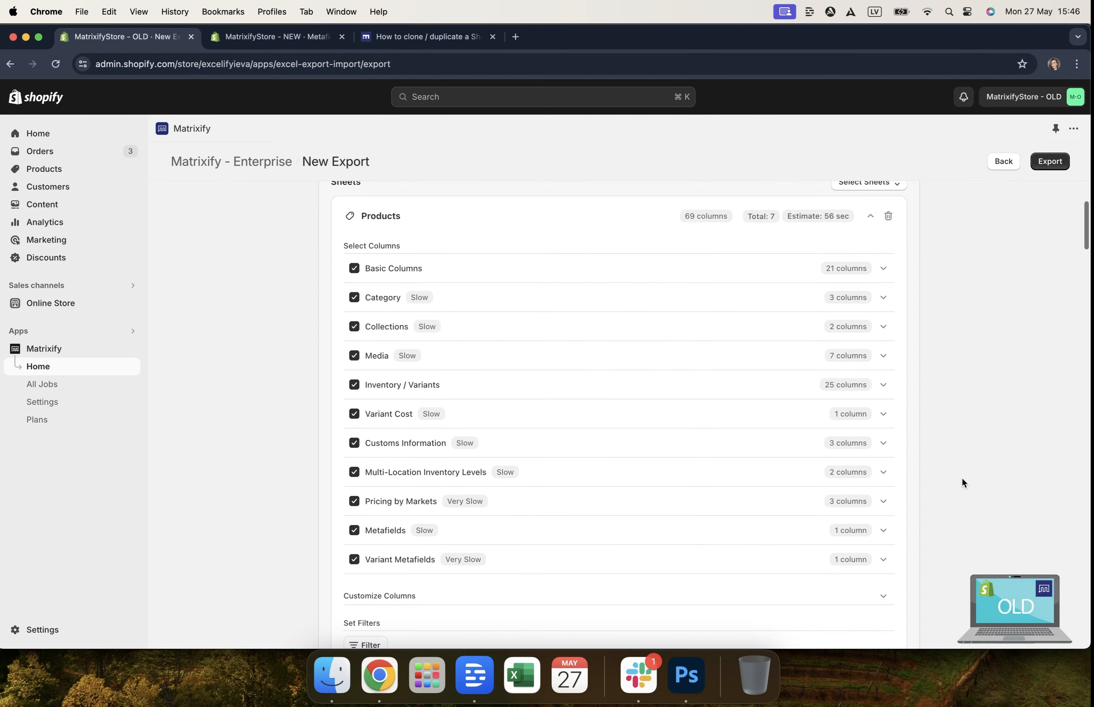
scroll(962, 477, "down", 13)
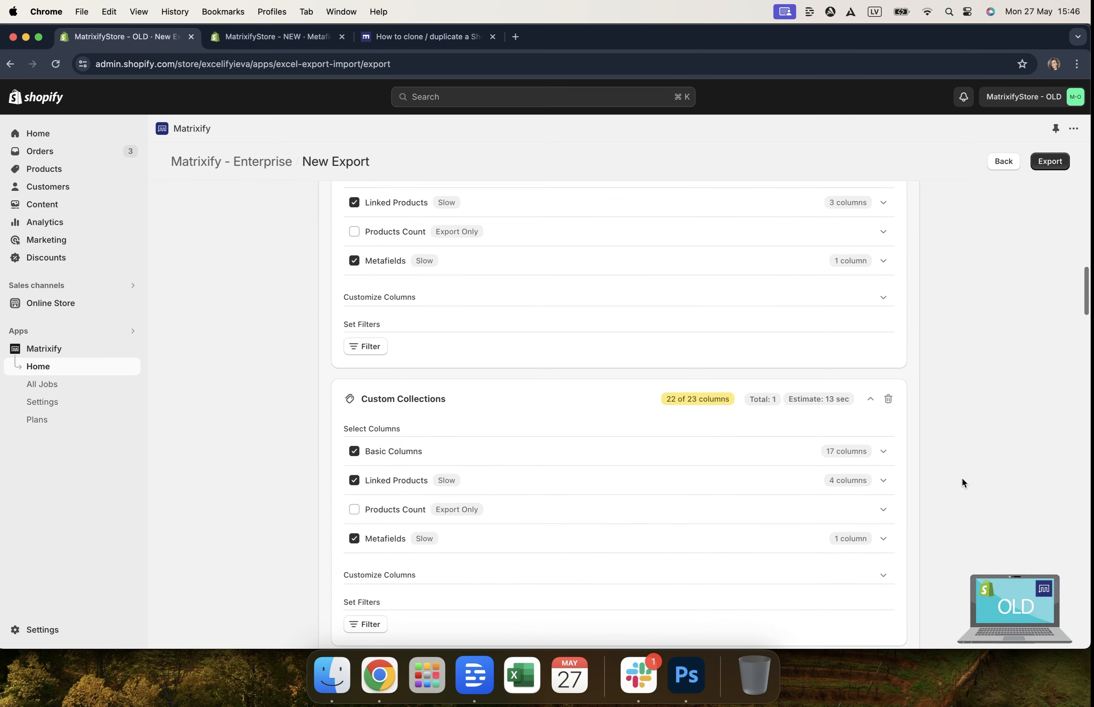
scroll(962, 477, "down", 10)
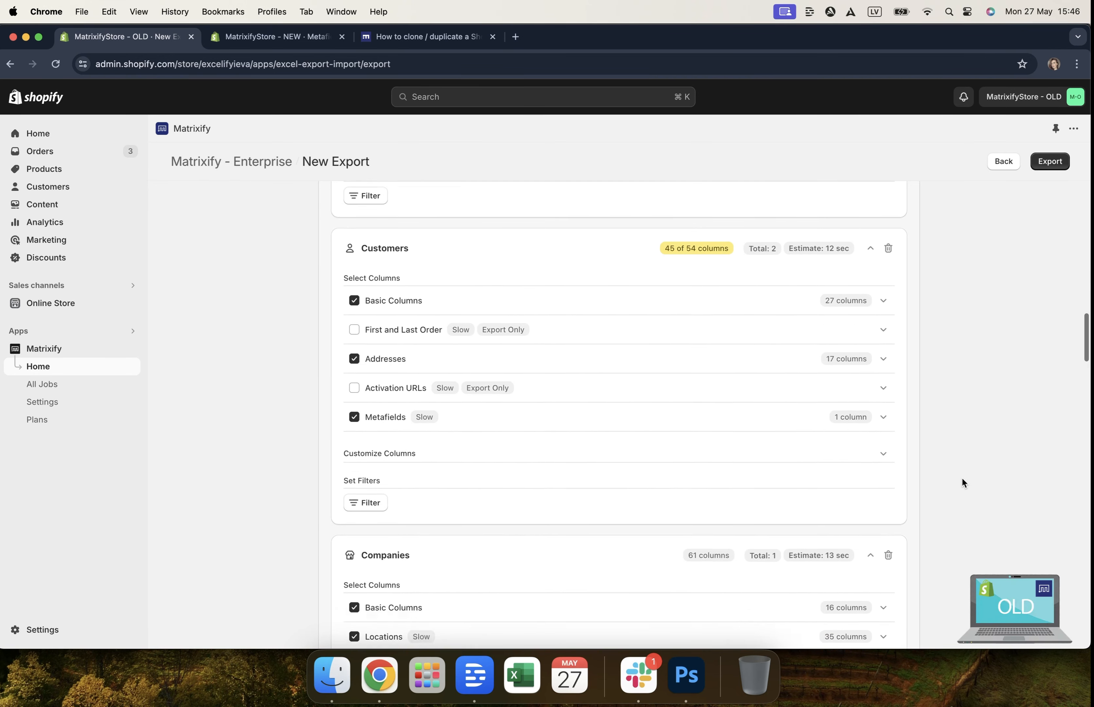
scroll(962, 477, "down", 10)
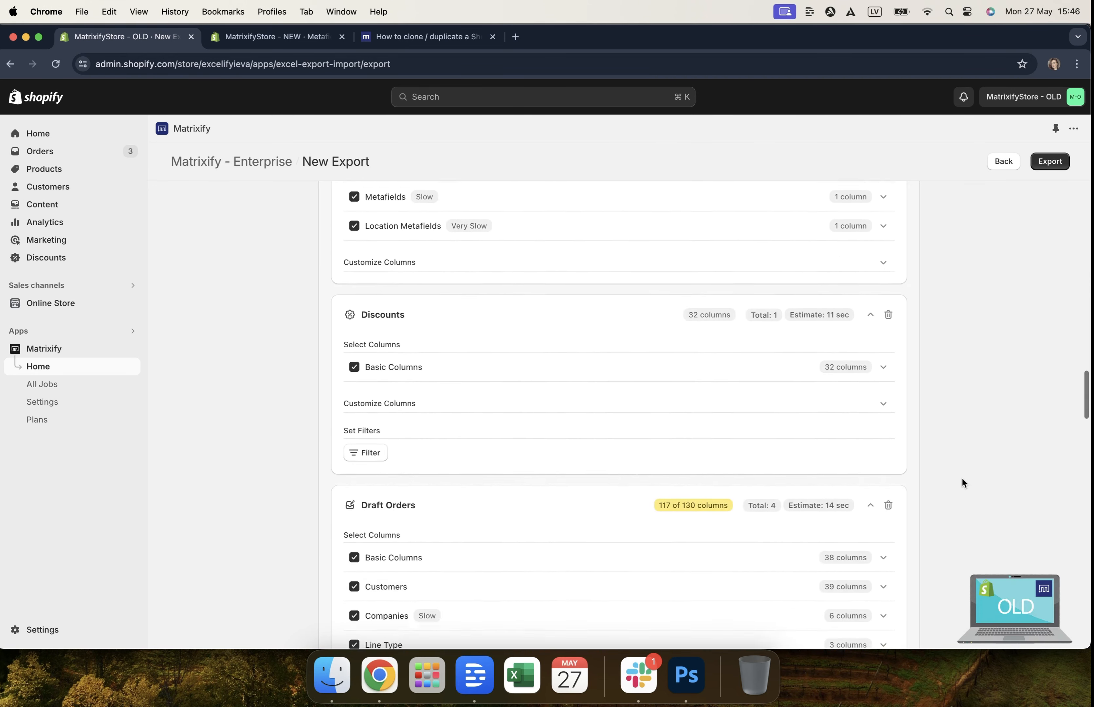
scroll(962, 479, "down", 10)
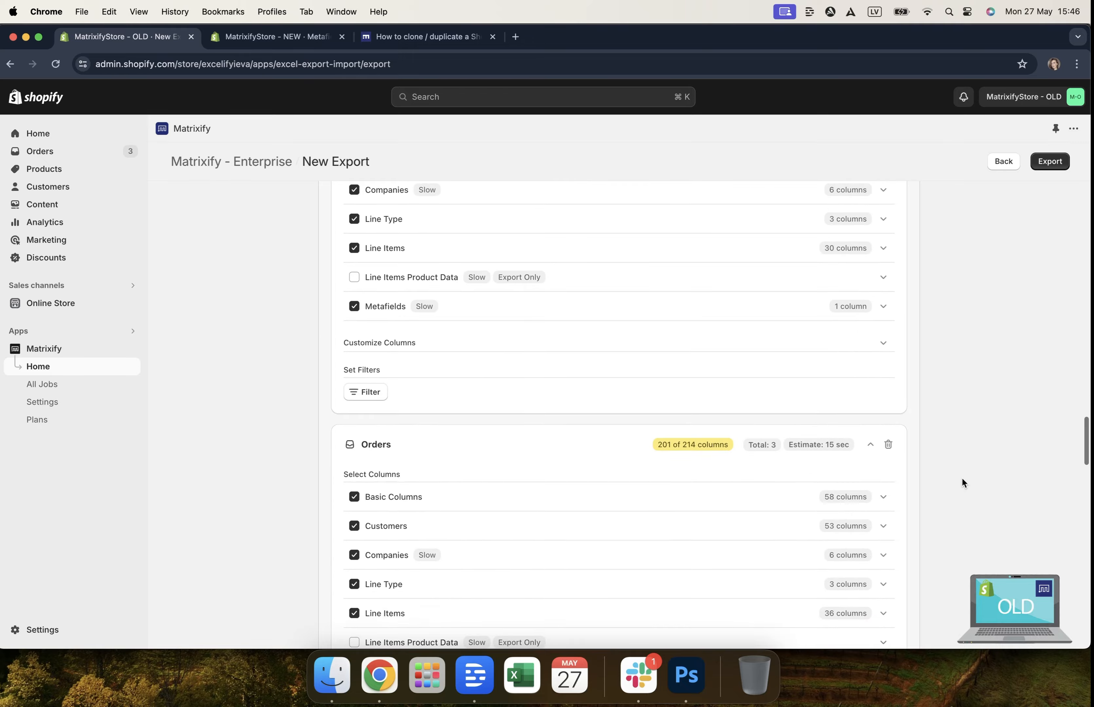
scroll(962, 477, "down", 8)
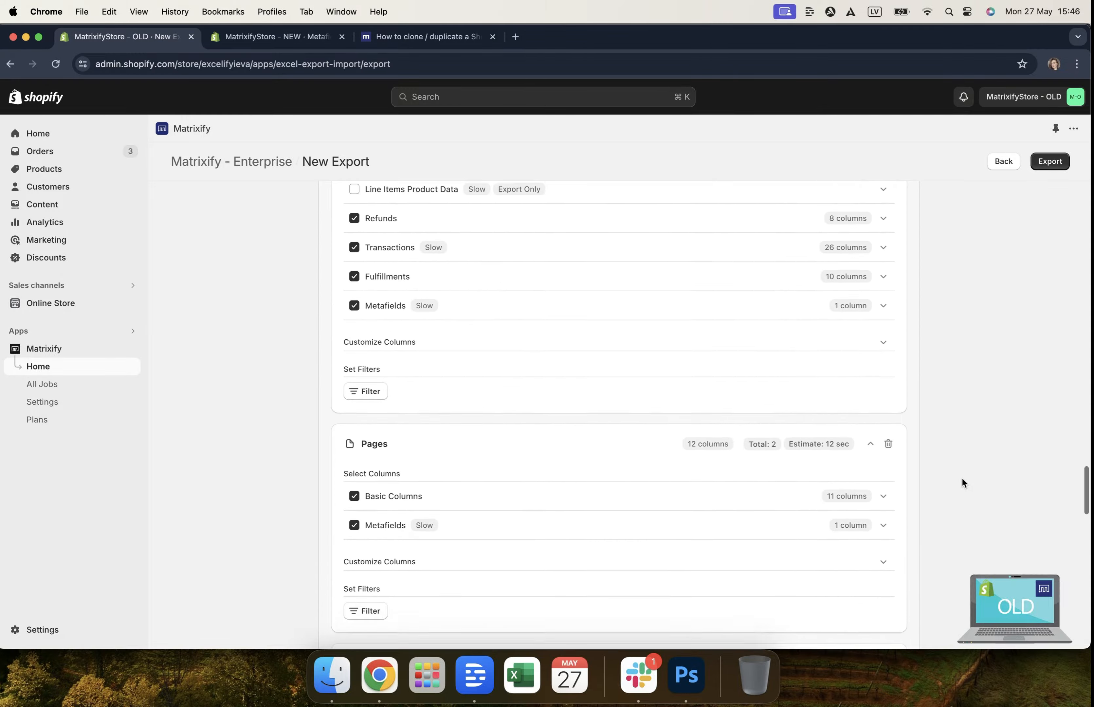
scroll(963, 478, "down", 10)
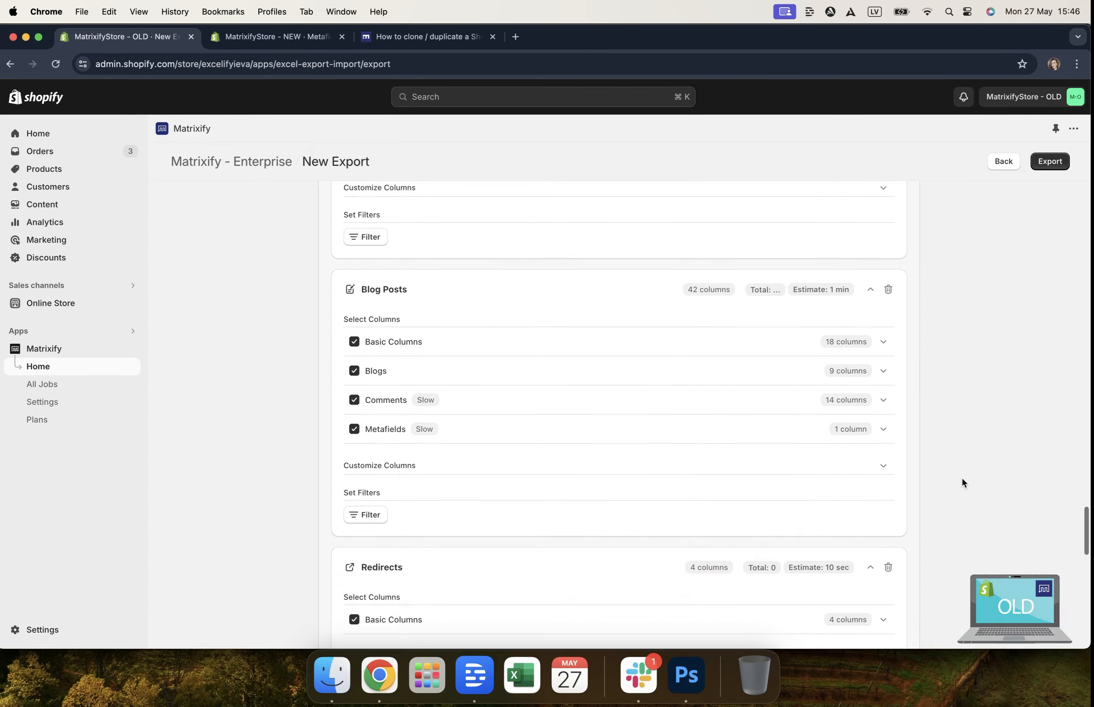
scroll(962, 478, "down", 9)
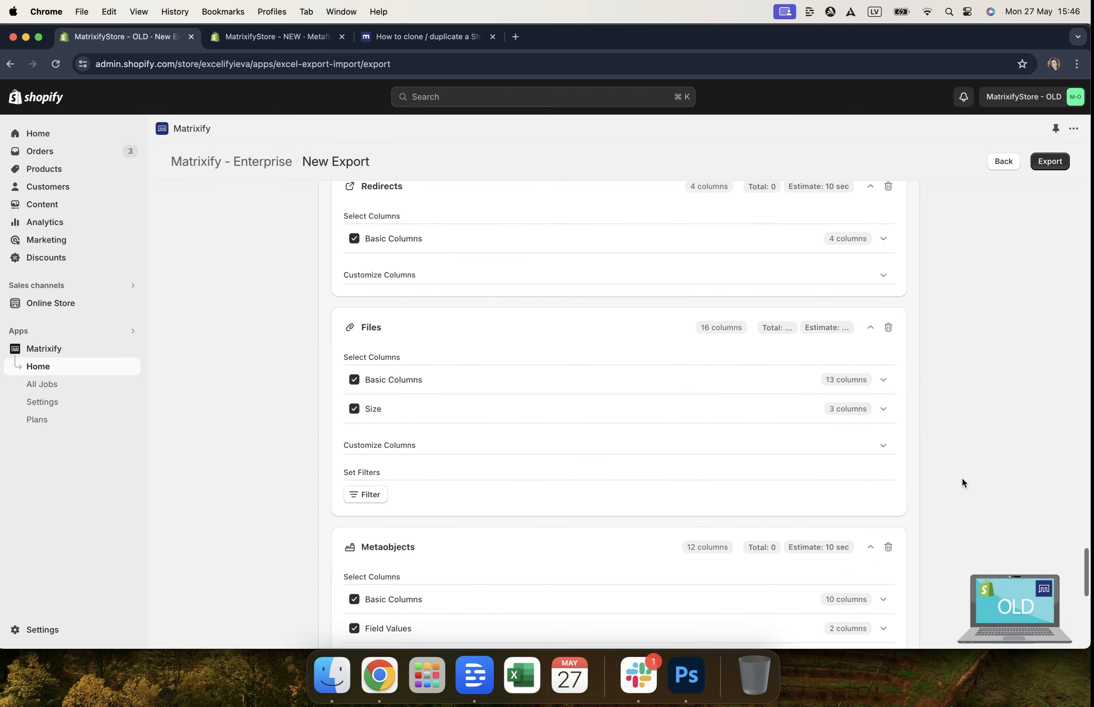
scroll(963, 478, "down", 5)
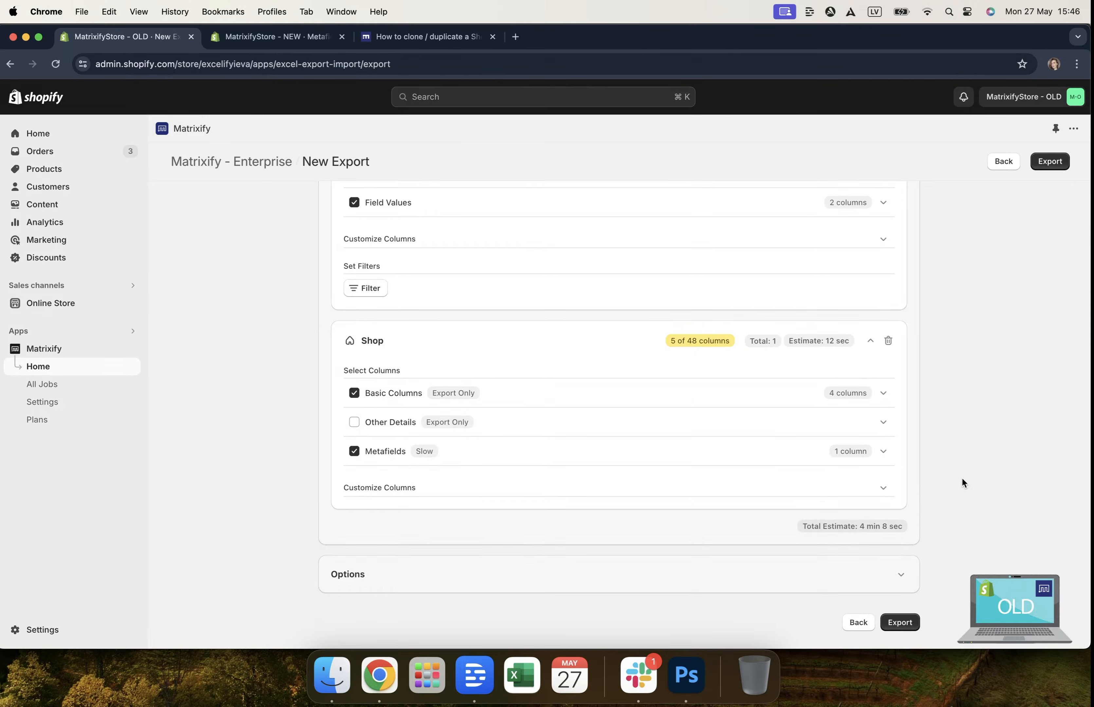
scroll(962, 477, "down", 1)
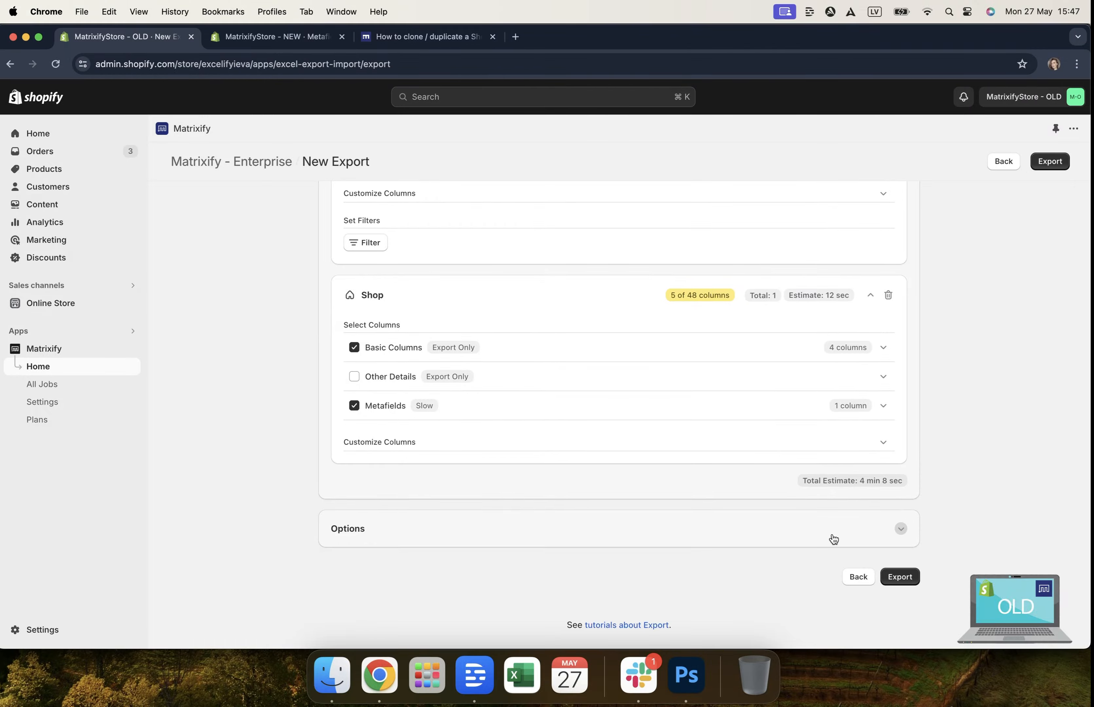
Step: Review the export options for scheduling, results file, sorting and formatting, and collapse them again
left_click(834, 539)
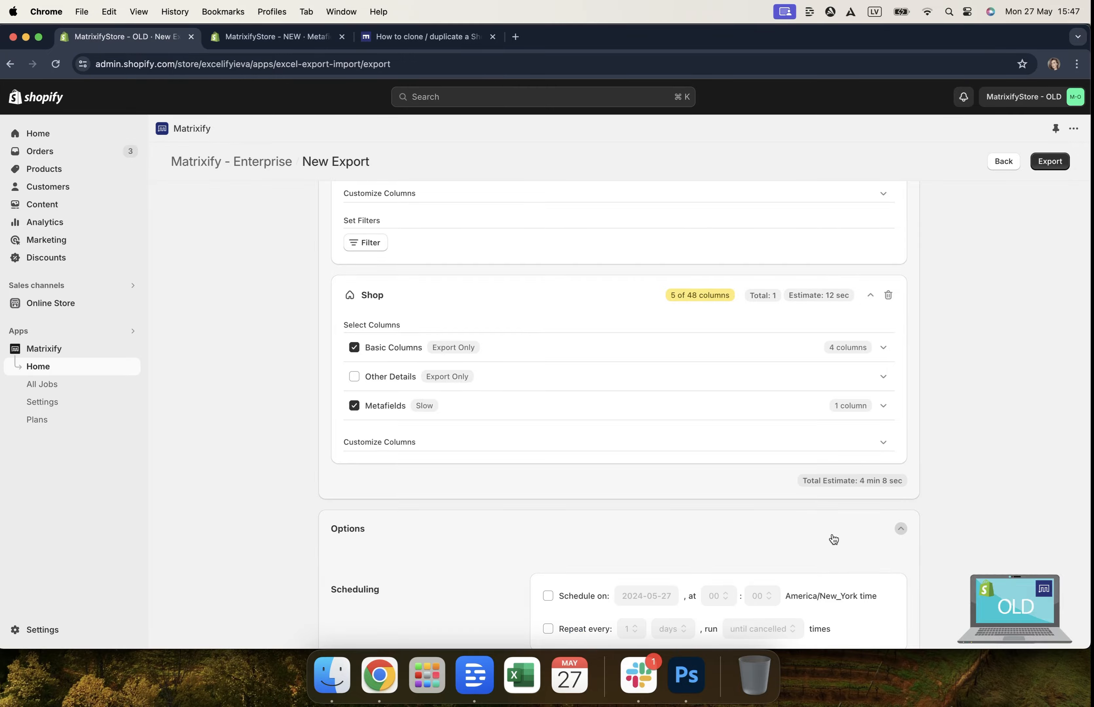
scroll(831, 536, "down", 5)
scroll(1028, 524, "down", 5)
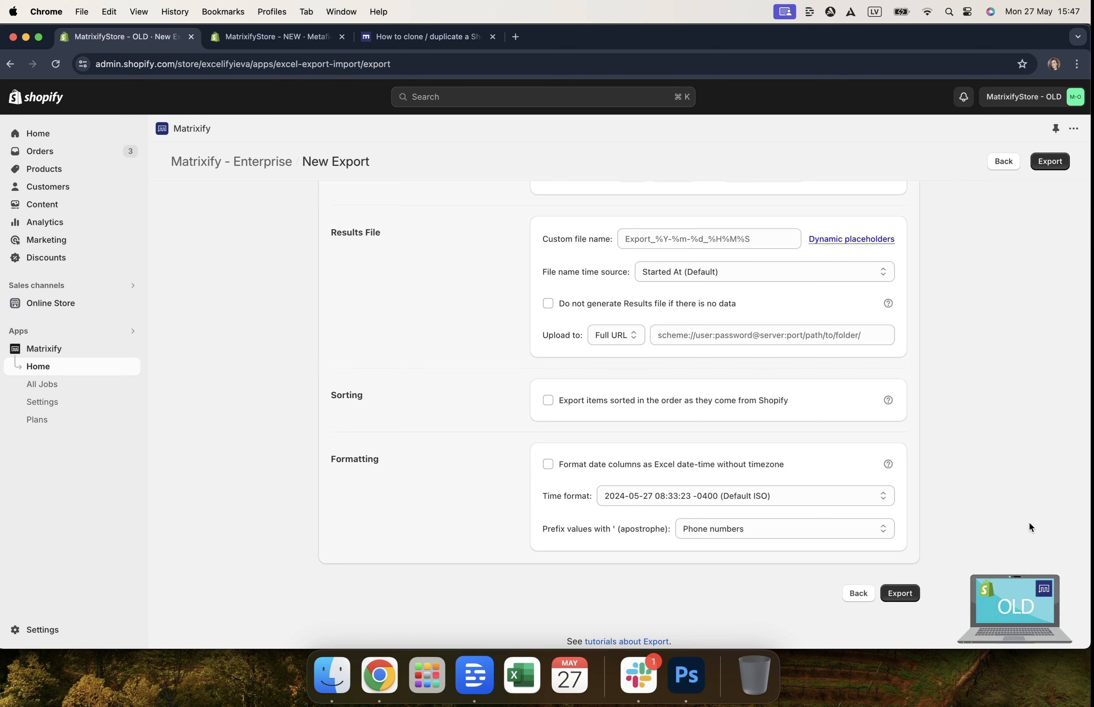
scroll(1029, 522, "up", 4)
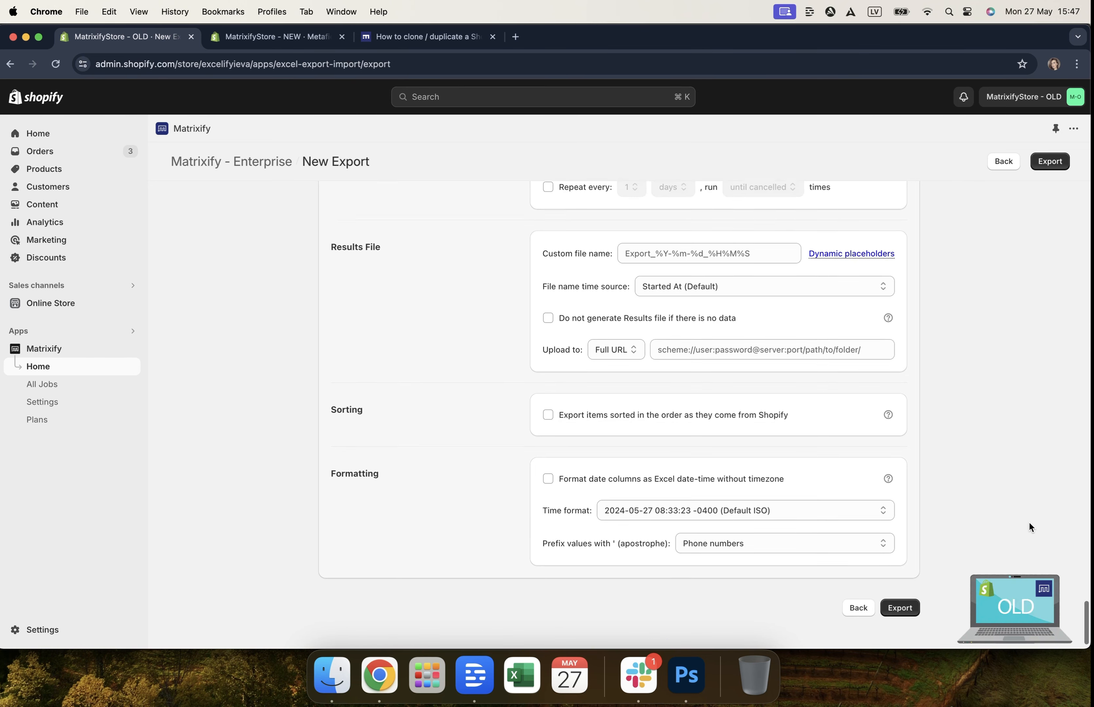
scroll(1029, 522, "down", 4)
scroll(1030, 524, "up", 8)
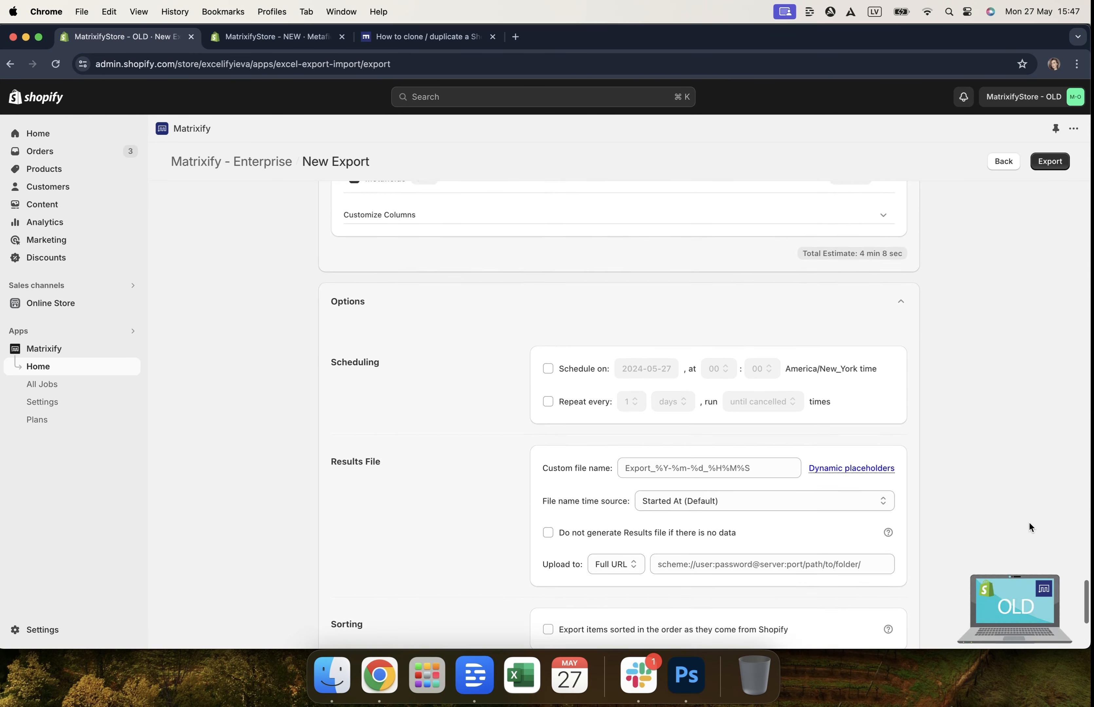
left_click(797, 396)
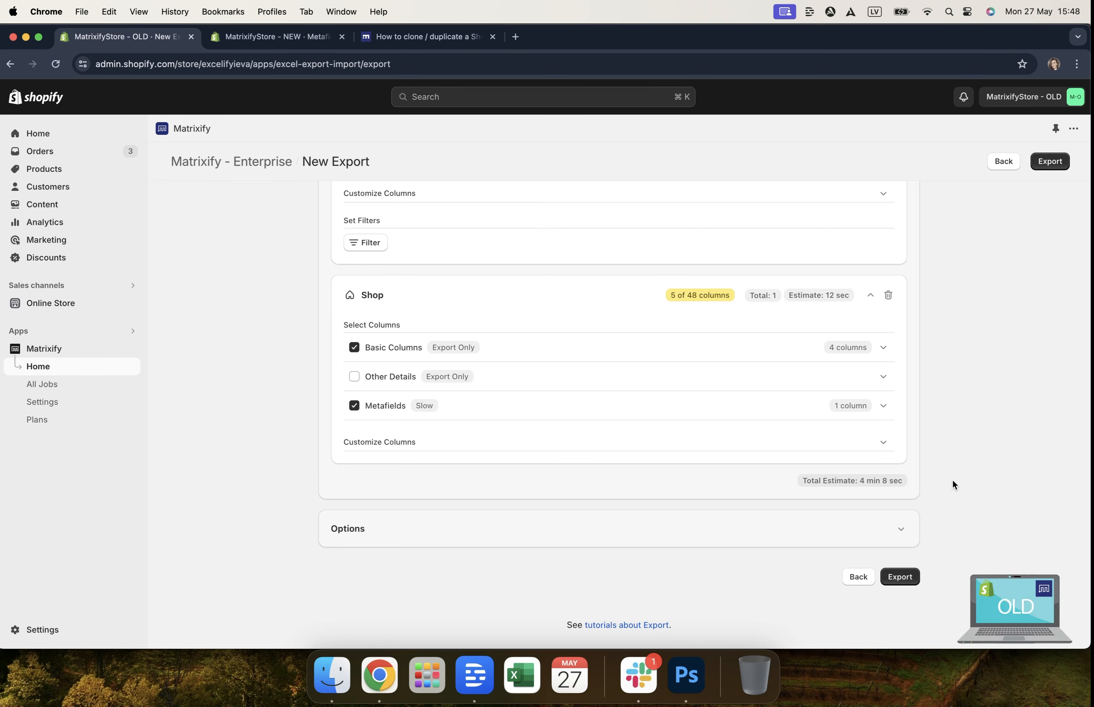
Step: Look through the filters available for the Products sheet without applying one
scroll(953, 480, "up", 15)
scroll(953, 480, "up", 20)
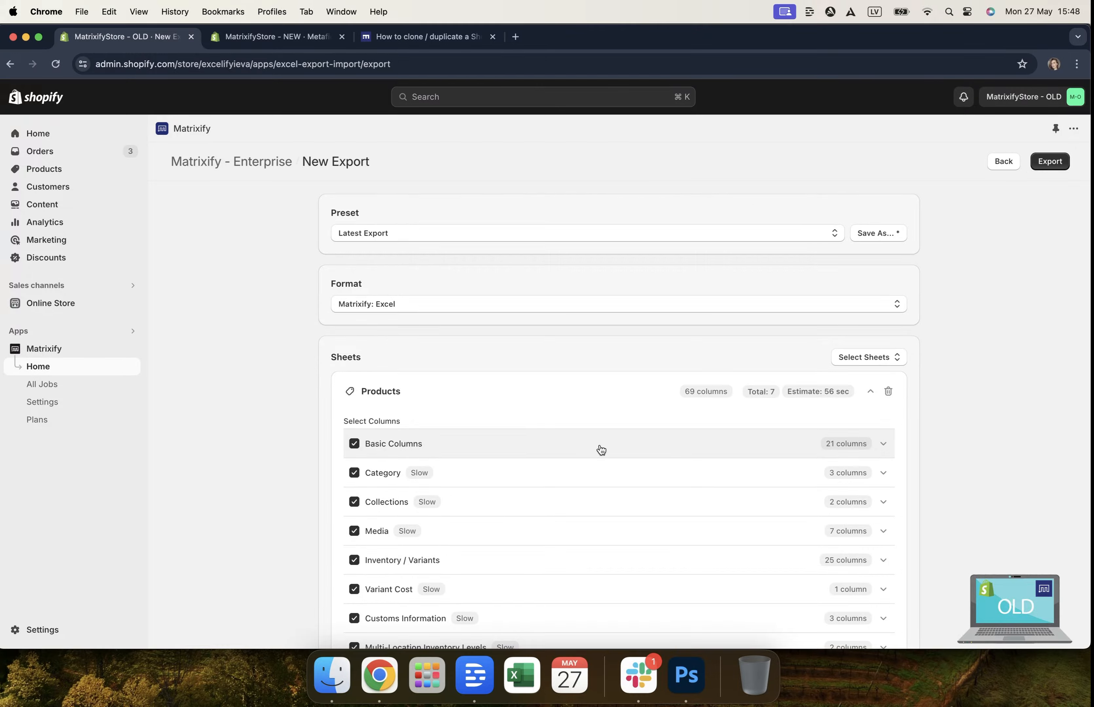
scroll(601, 450, "down", 6)
left_click(361, 557)
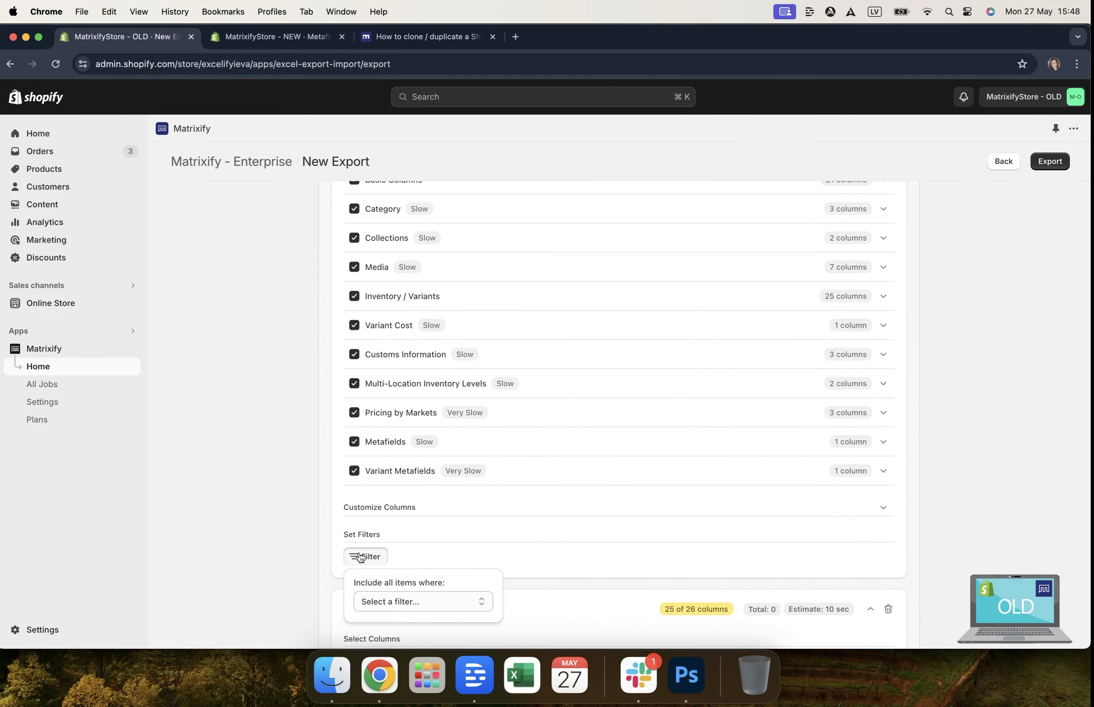
left_click(408, 601)
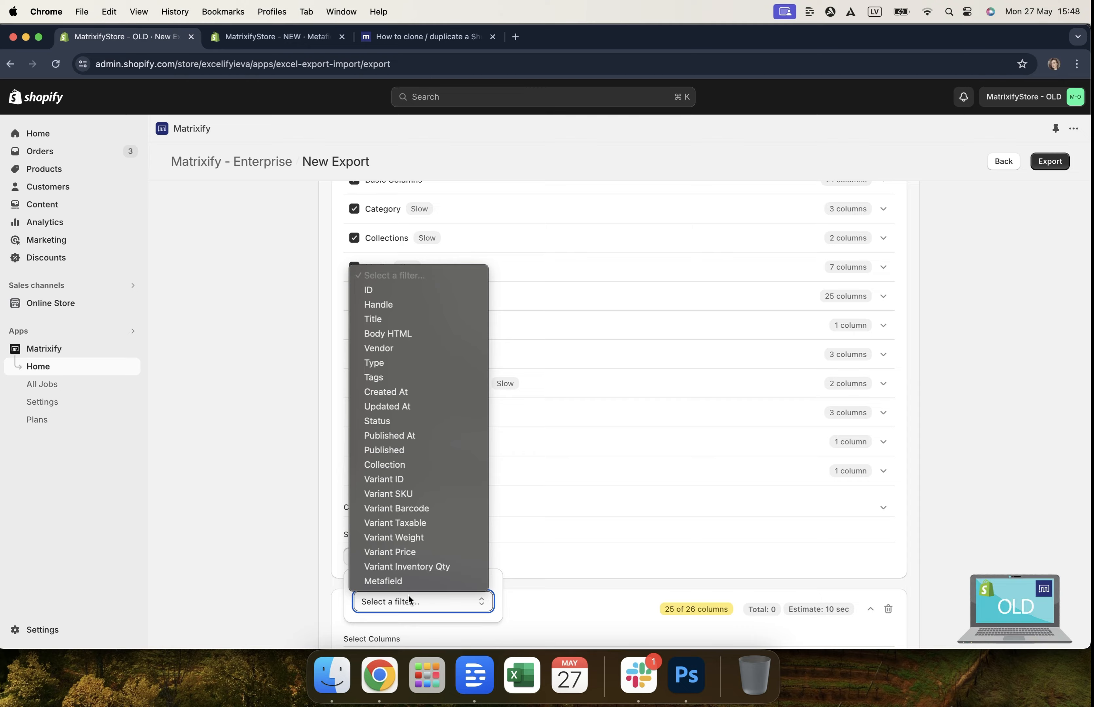
left_click(569, 557)
left_click(549, 557)
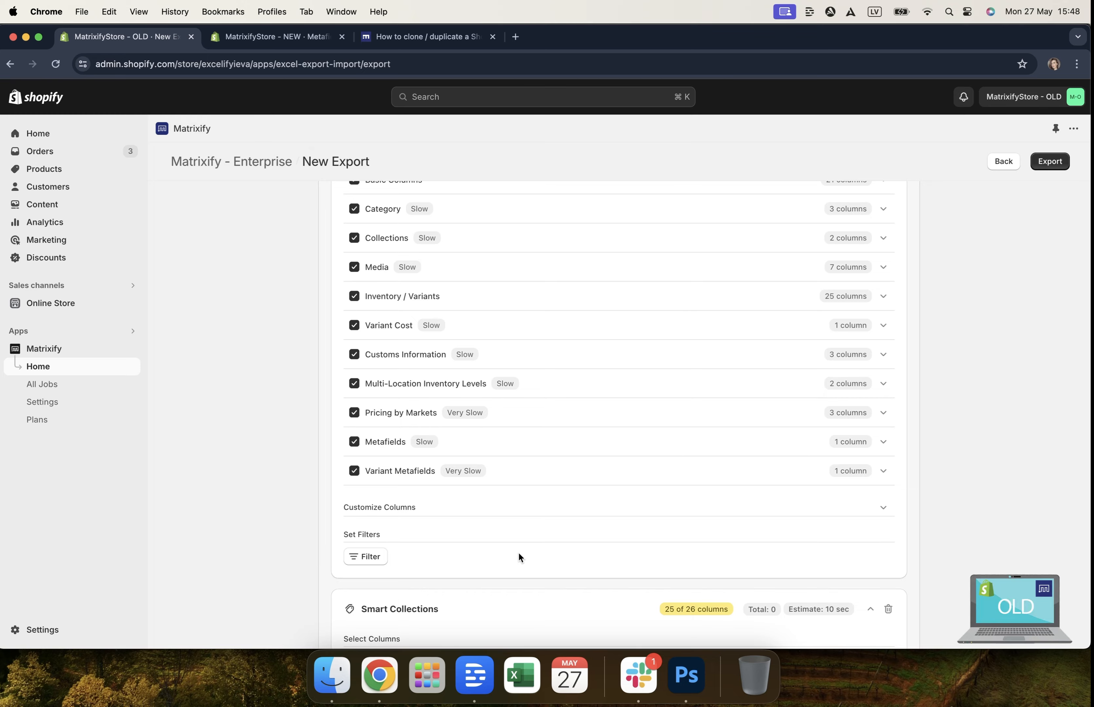
Step: Run the configured Matrixify export of the old store and check the results of its sheets down to Shop
scroll(518, 552, "up", 6)
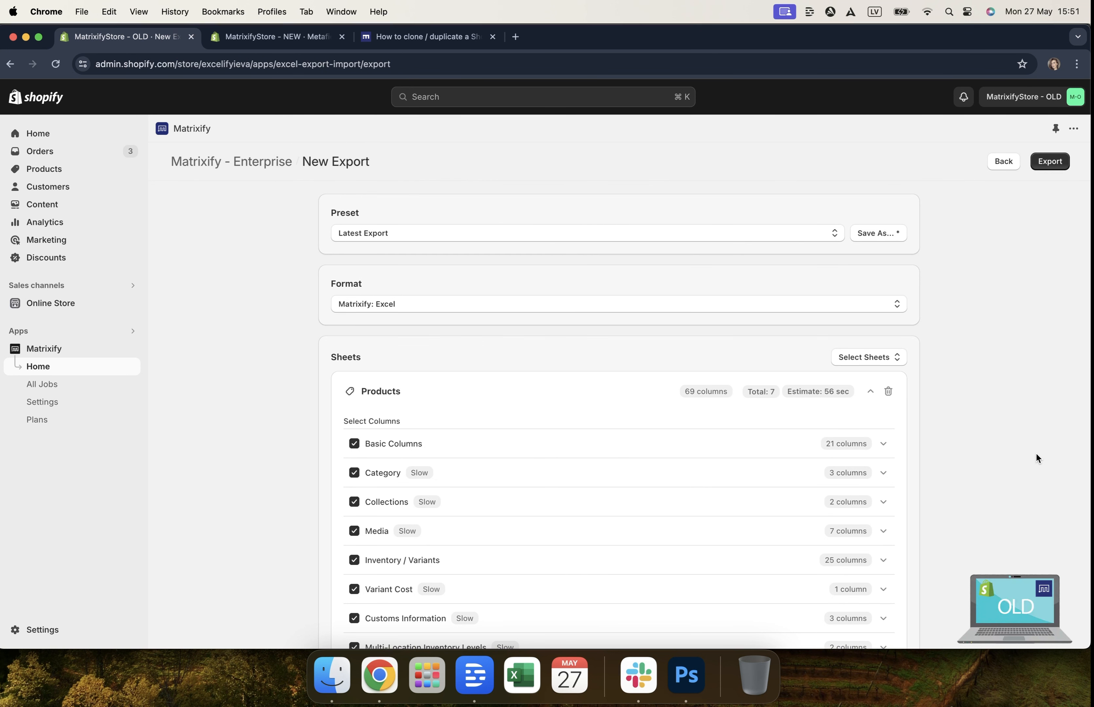
left_click(1047, 162)
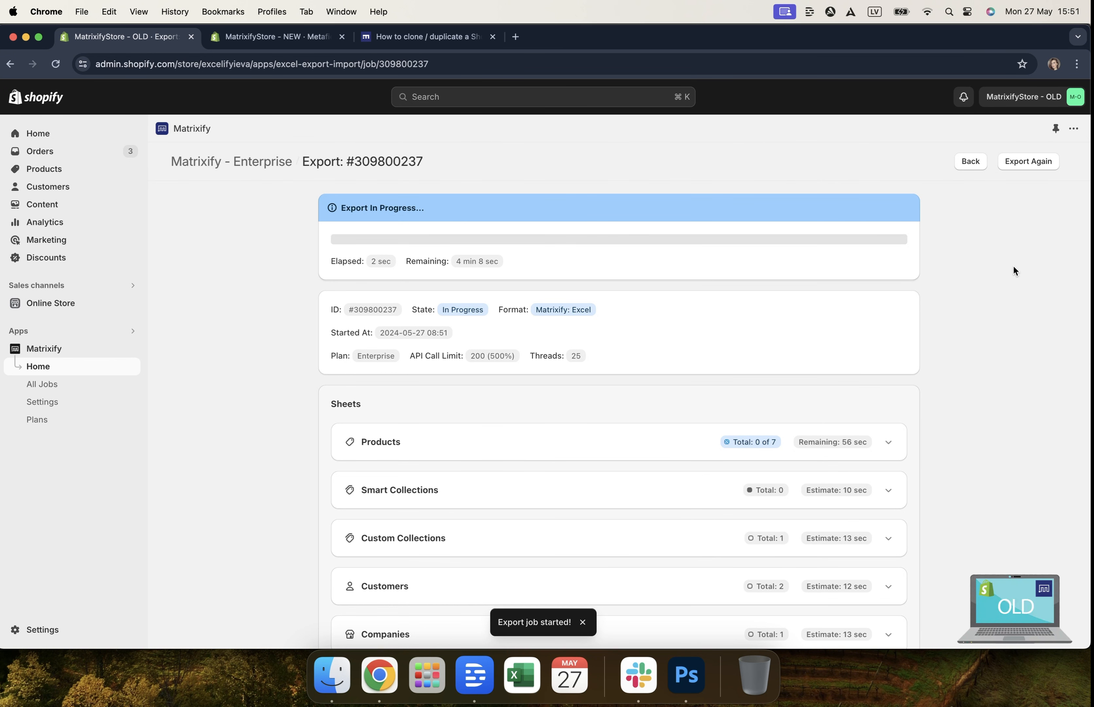
scroll(942, 443, "down", 3)
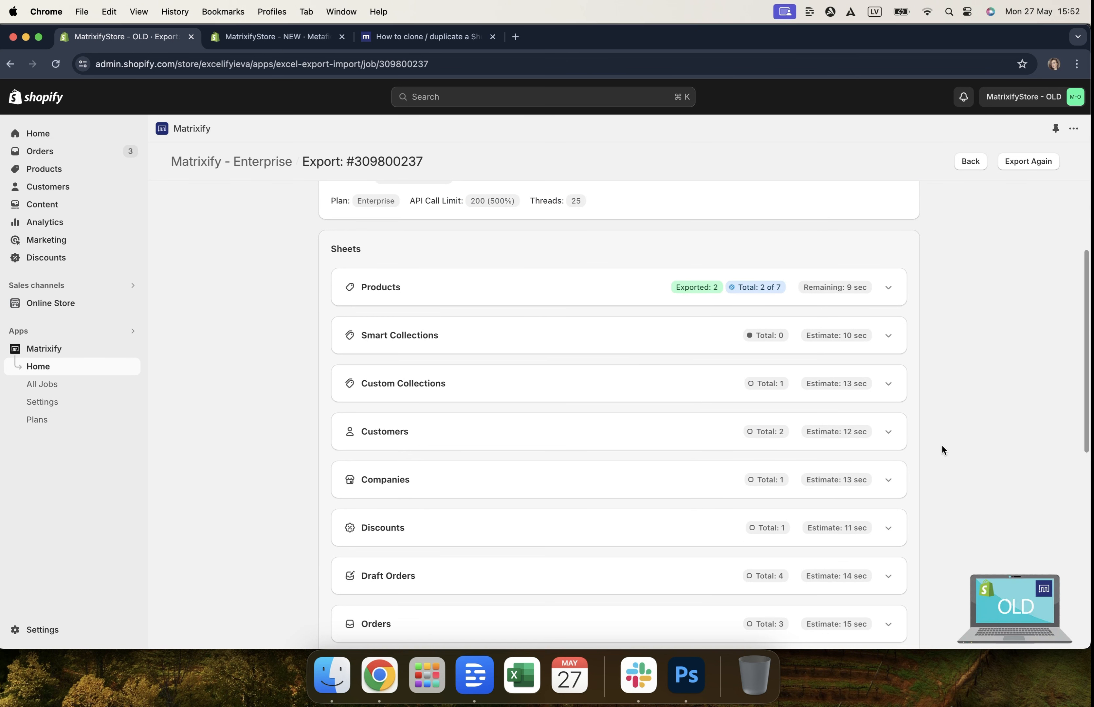
scroll(942, 446, "down", 7)
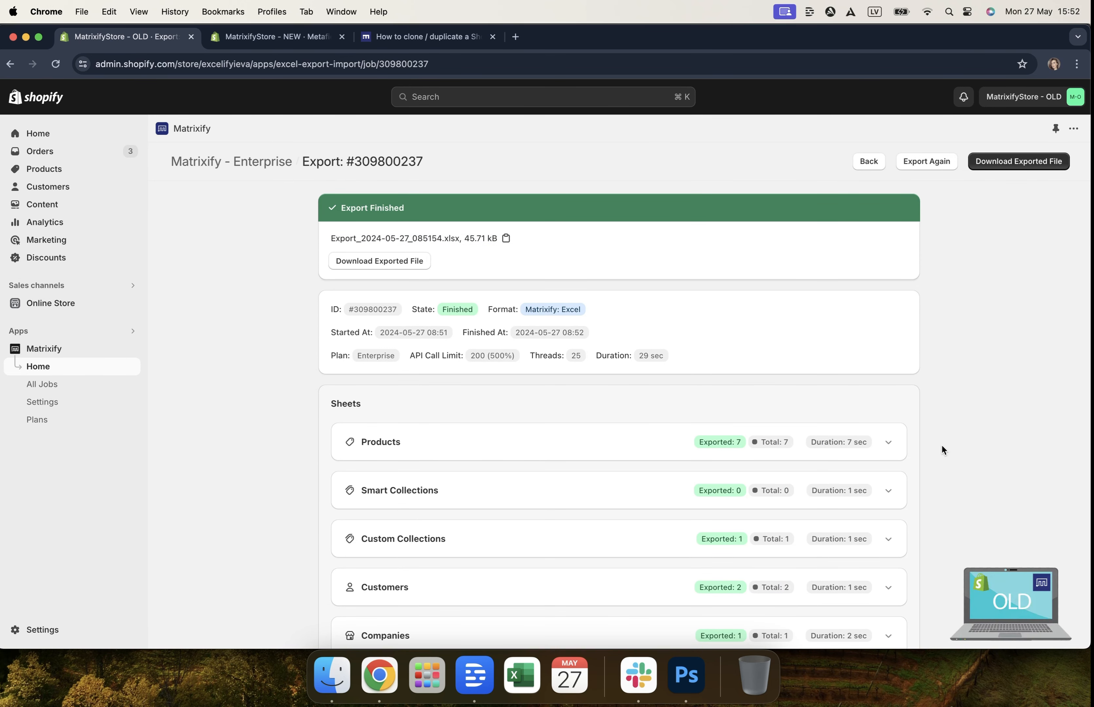
scroll(942, 446, "down", 12)
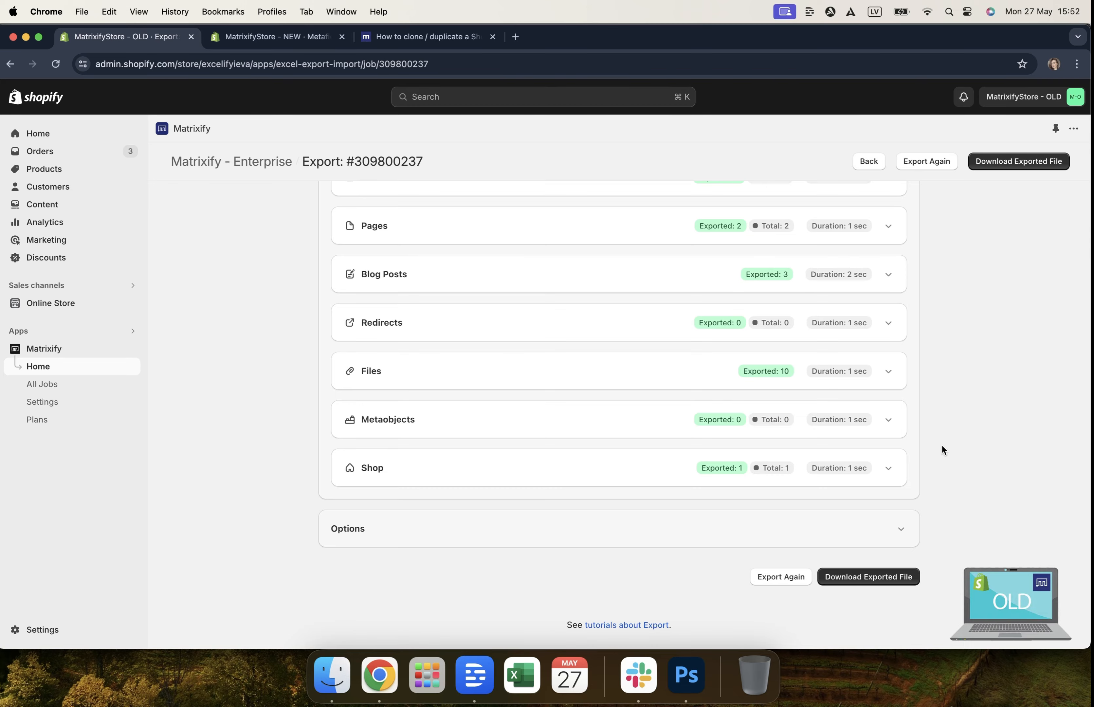
scroll(942, 444, "up", 12)
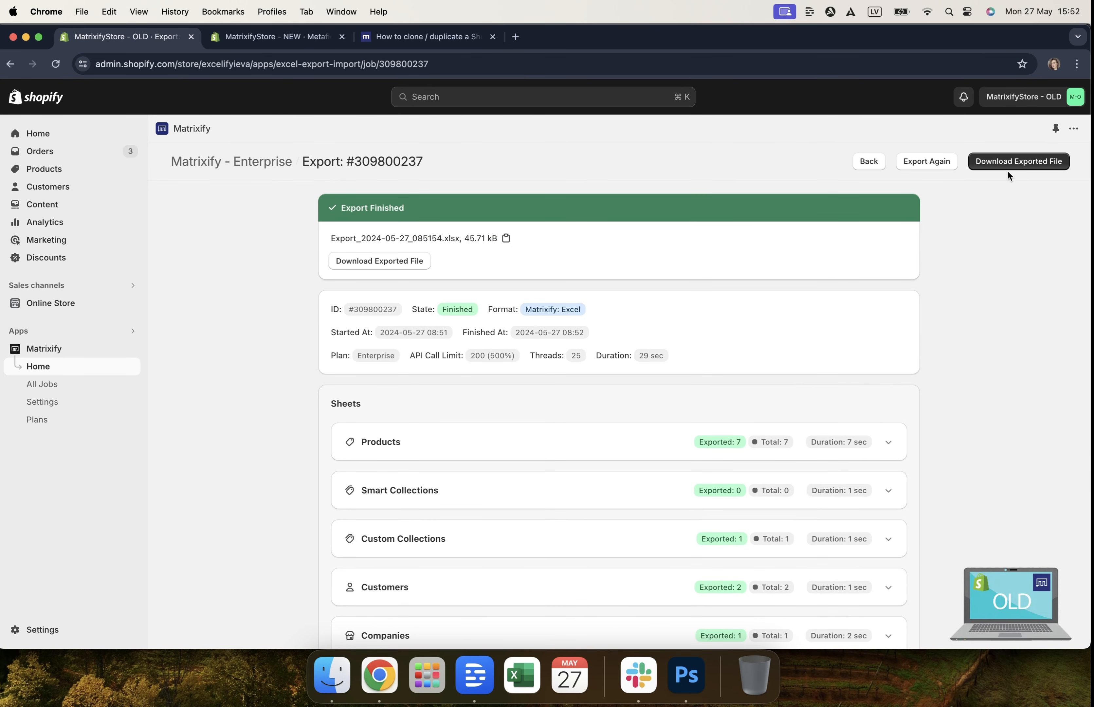
Step: Download the exported Excel file and show it in its folder, then return to the export page
left_click(1007, 164)
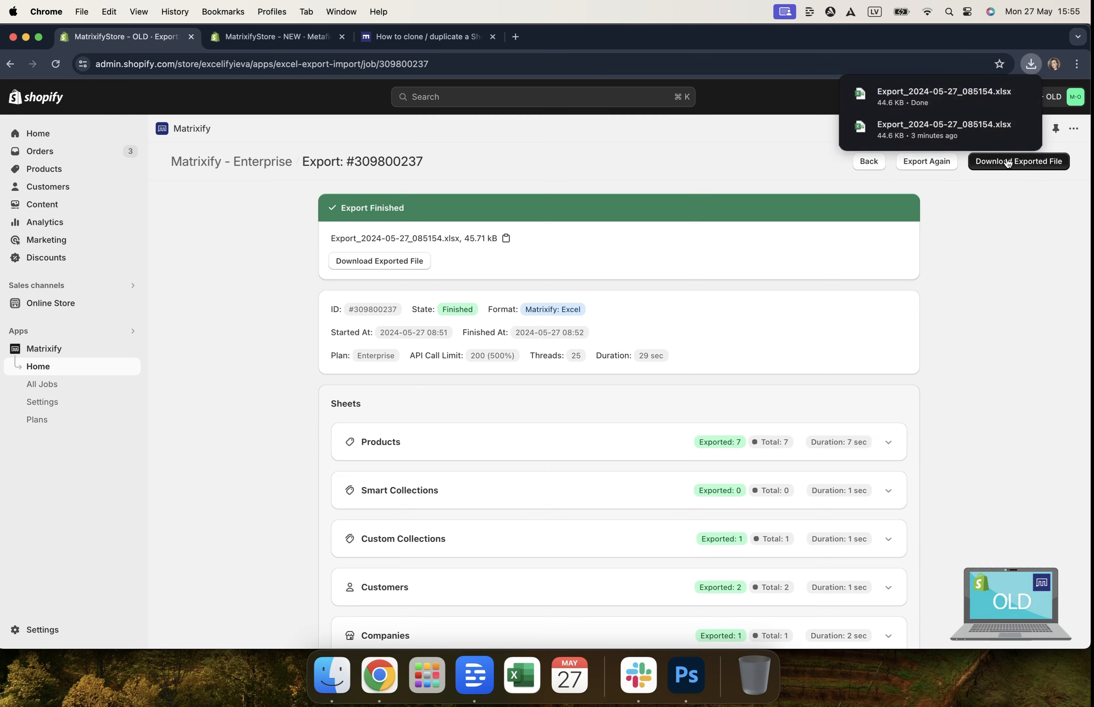
mouse_move(966, 90)
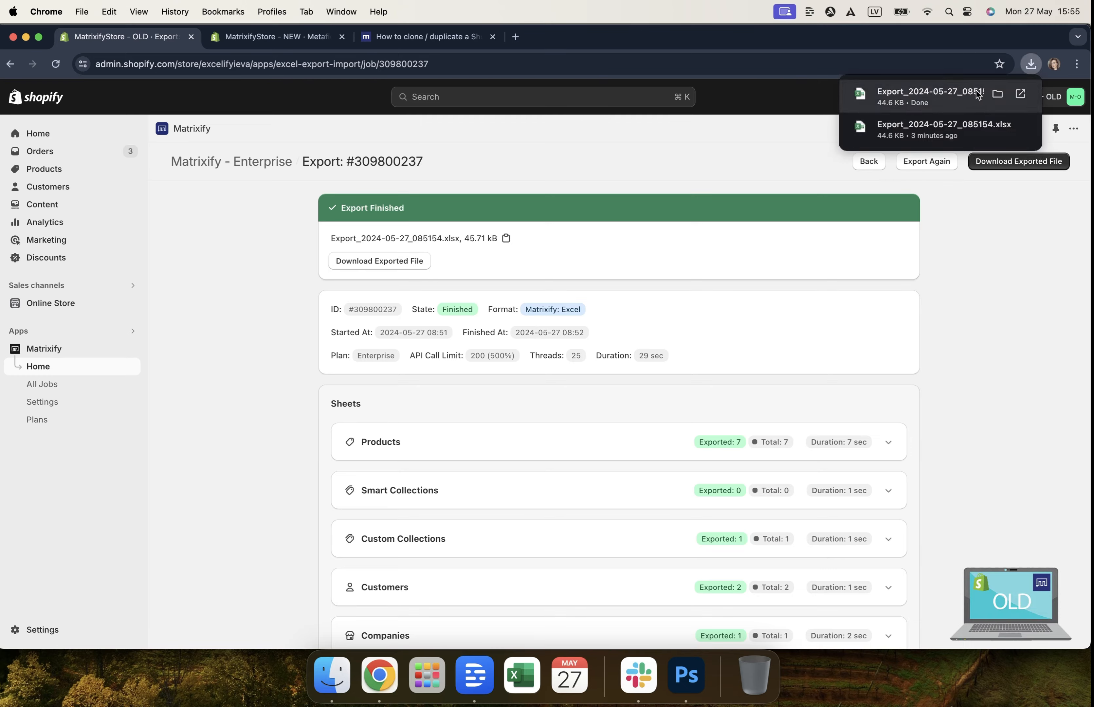
left_click(997, 92)
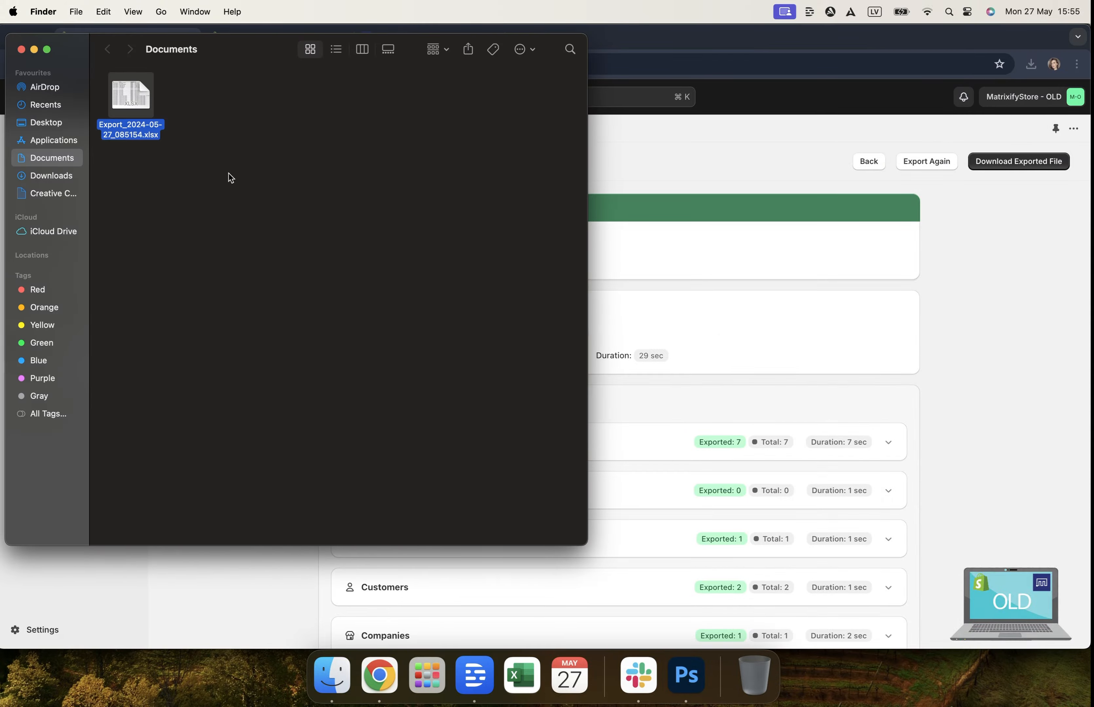
left_click(720, 336)
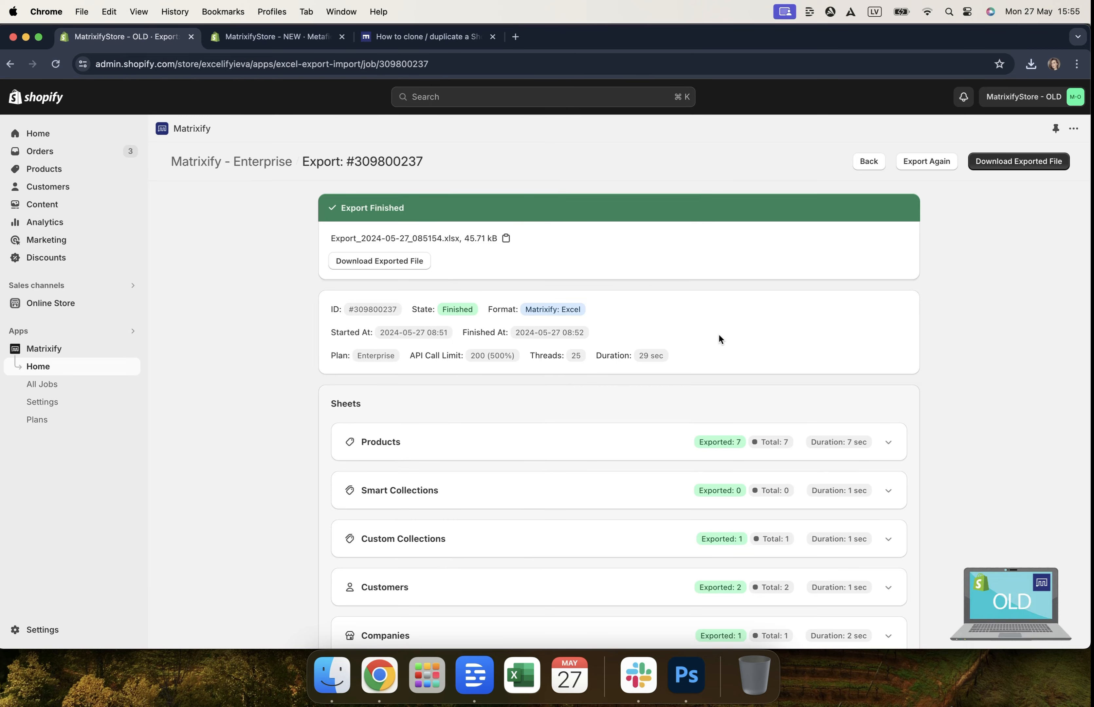
Step: Switch to the MatrixifyStore - NEW admin, leave its custom data settings and open the Matrixify app
left_click(253, 42)
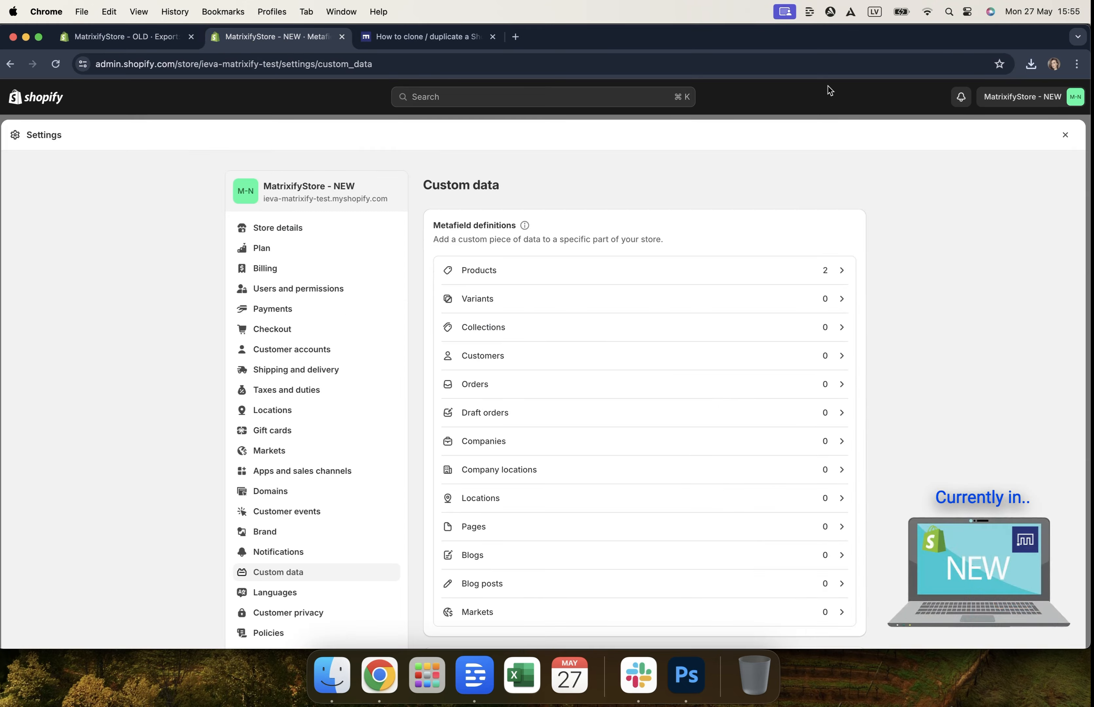
left_click(1065, 138)
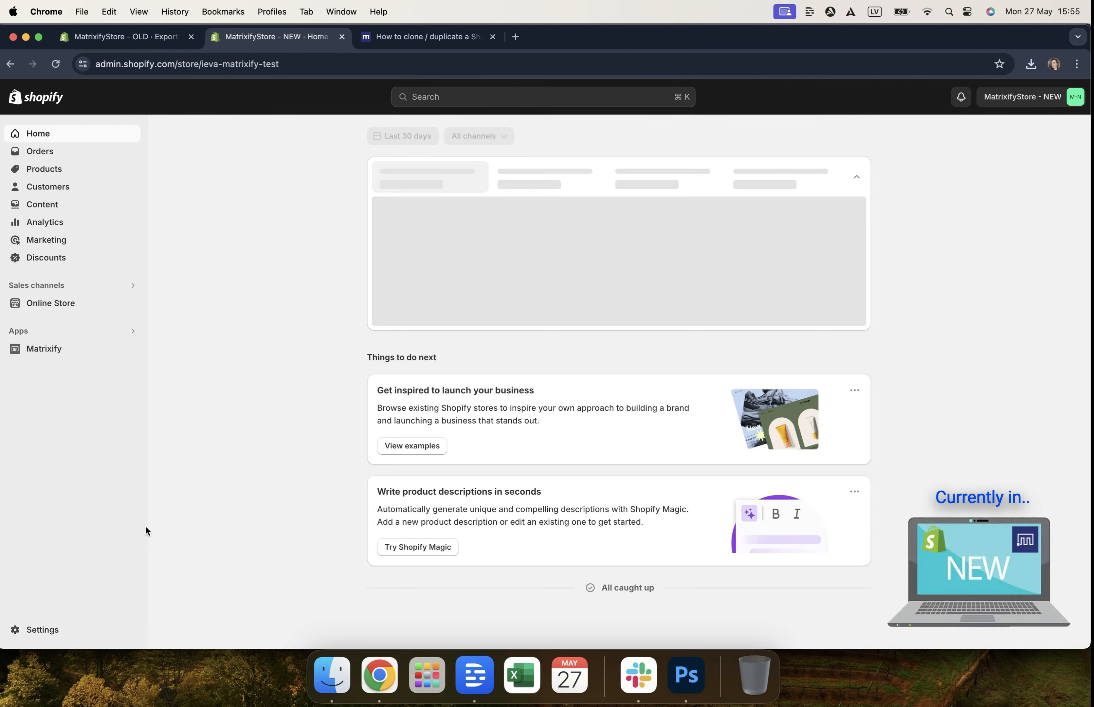
left_click(29, 361)
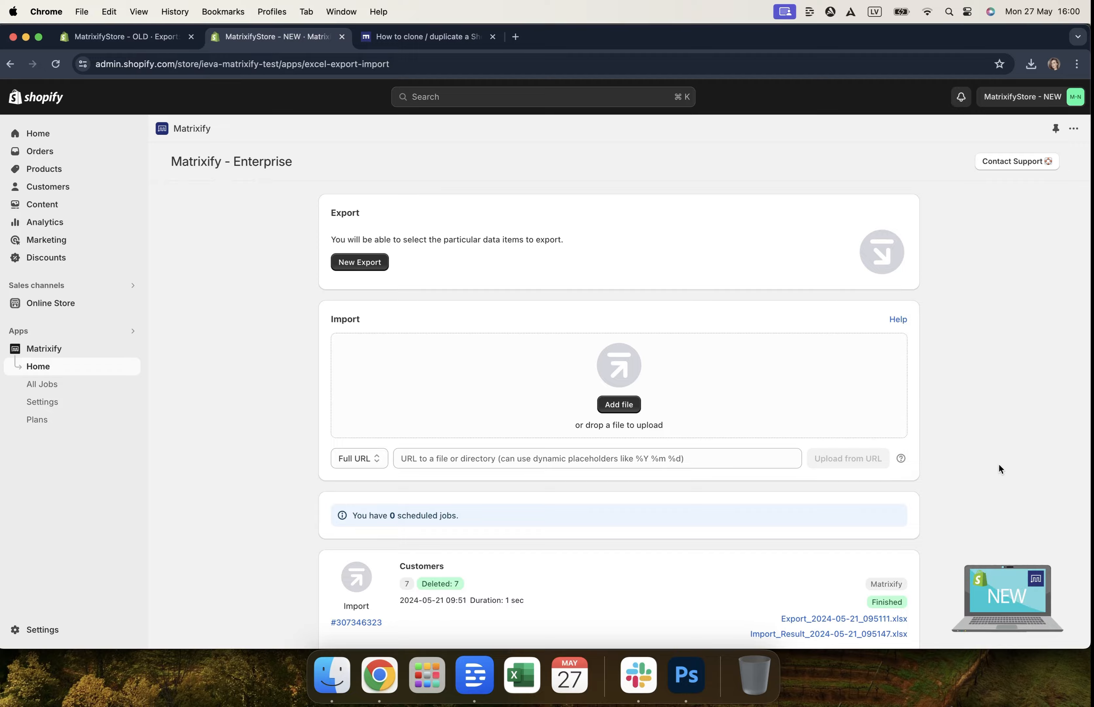
Step: Upload Export_2024-05-27_085154.xlsx from the Documents folder as the import file
left_click(634, 413)
left_click(477, 233)
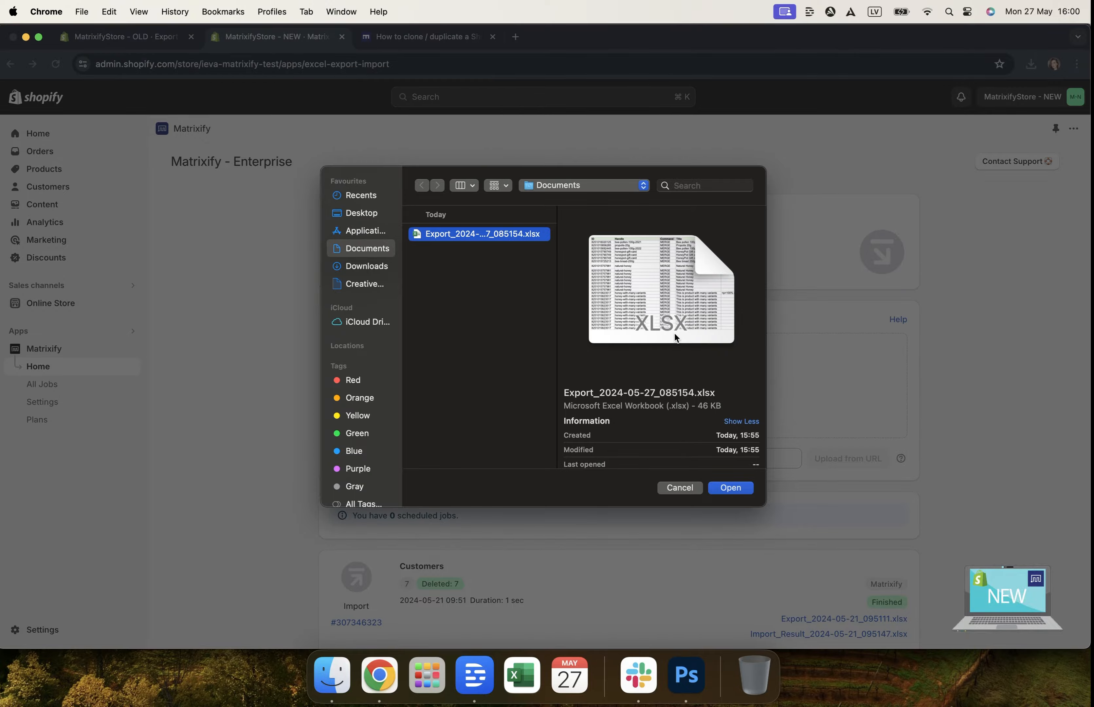
left_click(729, 487)
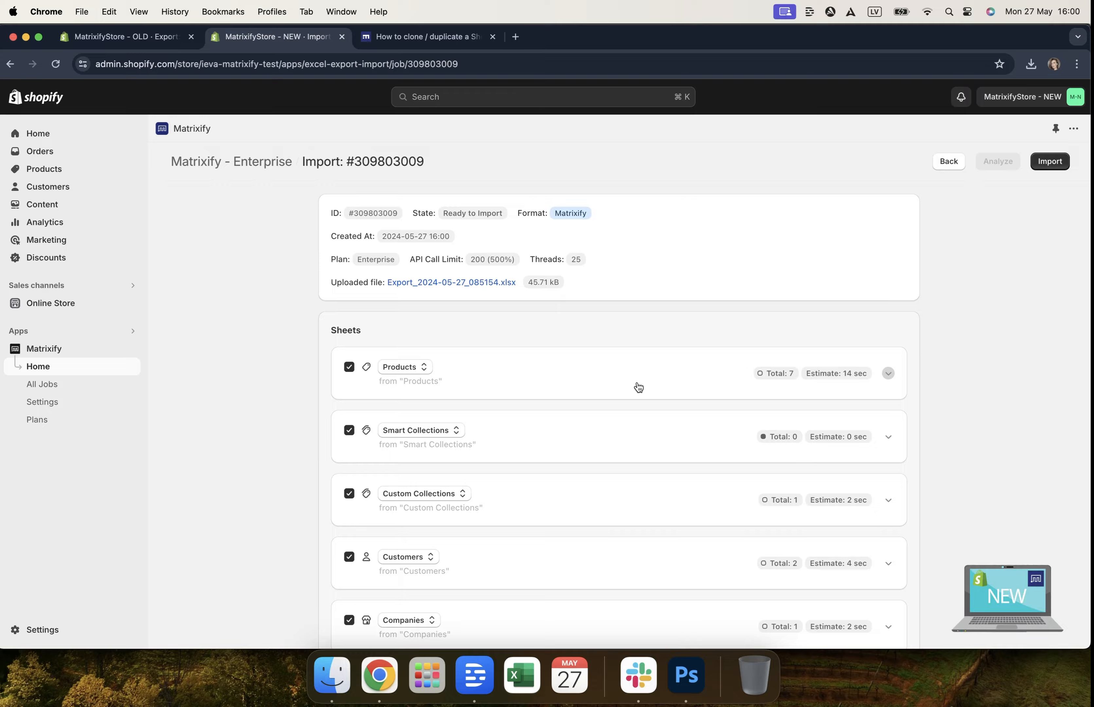
Step: Review the sheets recognised in the uploaded file, including the Orders comment about staff notifications
left_click(403, 370)
left_click(419, 370)
scroll(485, 414, "down", 1)
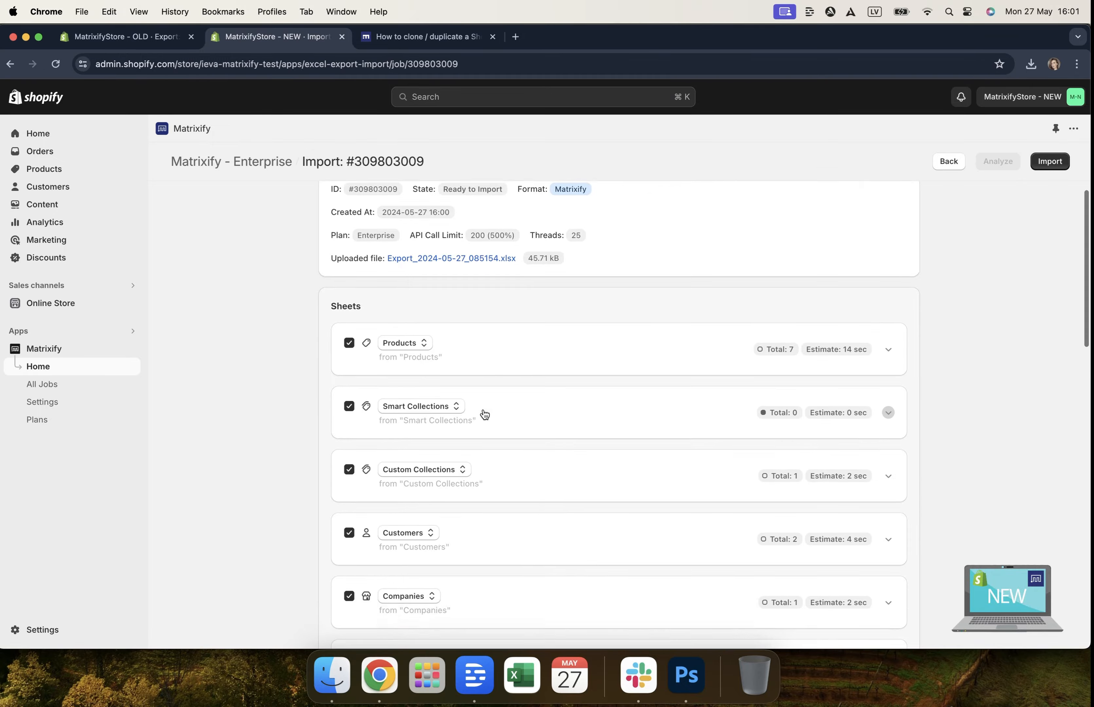
scroll(469, 381, "down", 3)
scroll(564, 484, "down", 7)
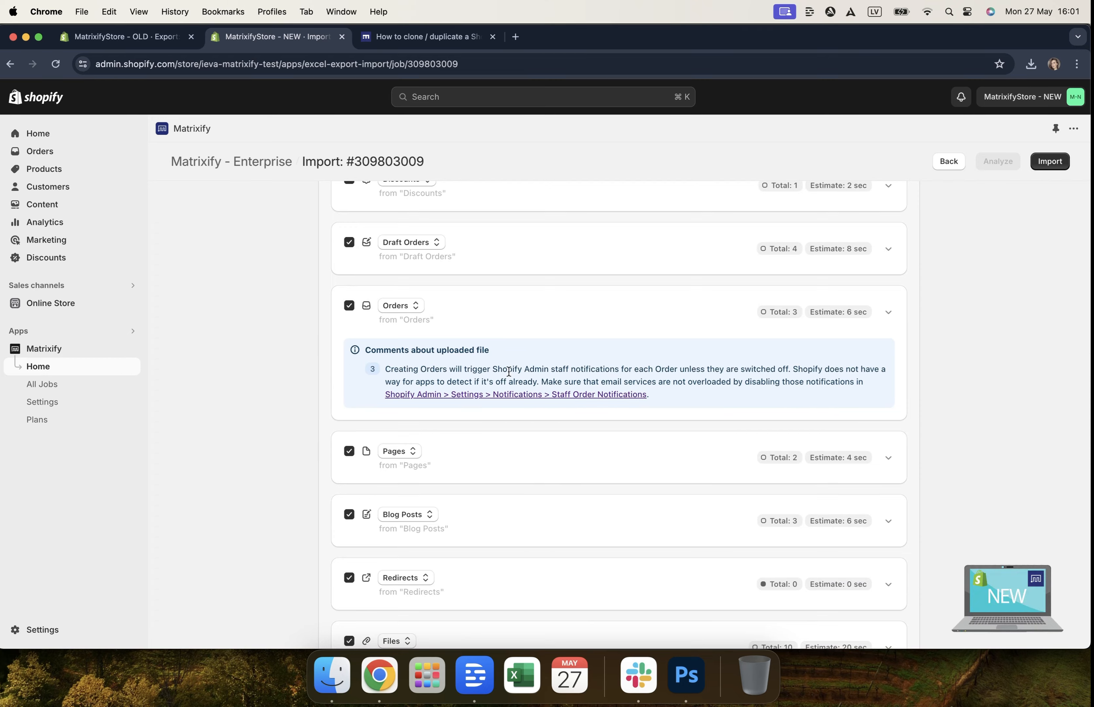
left_click_drag(386, 369, 681, 400)
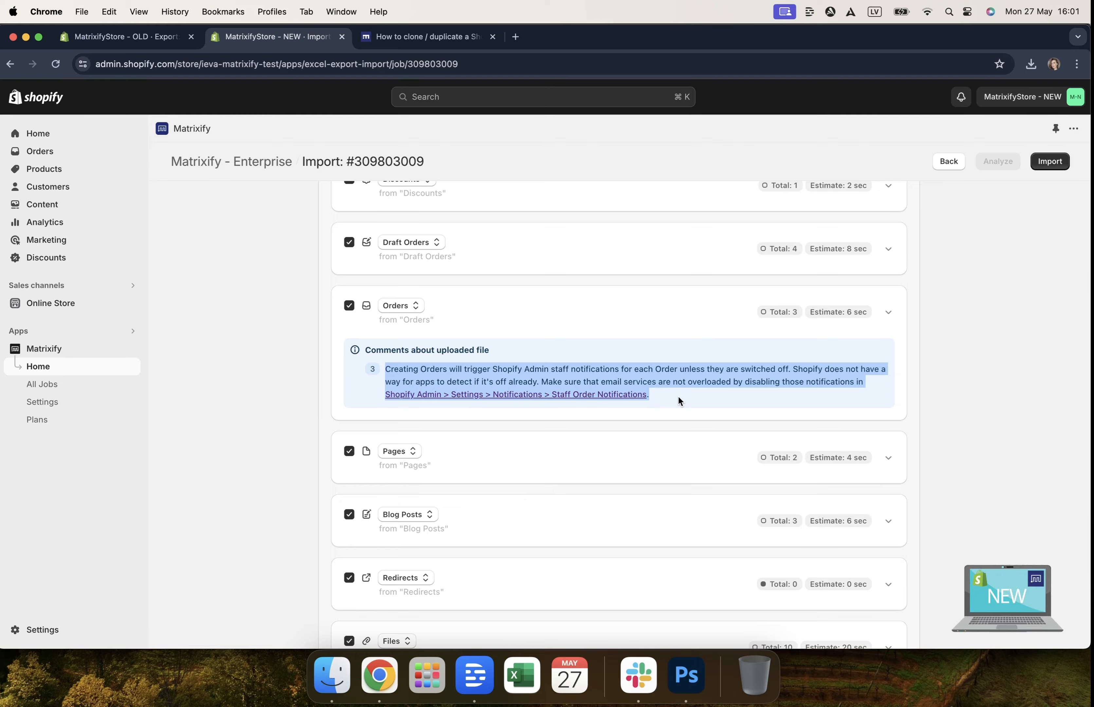
scroll(678, 397, "down", 10)
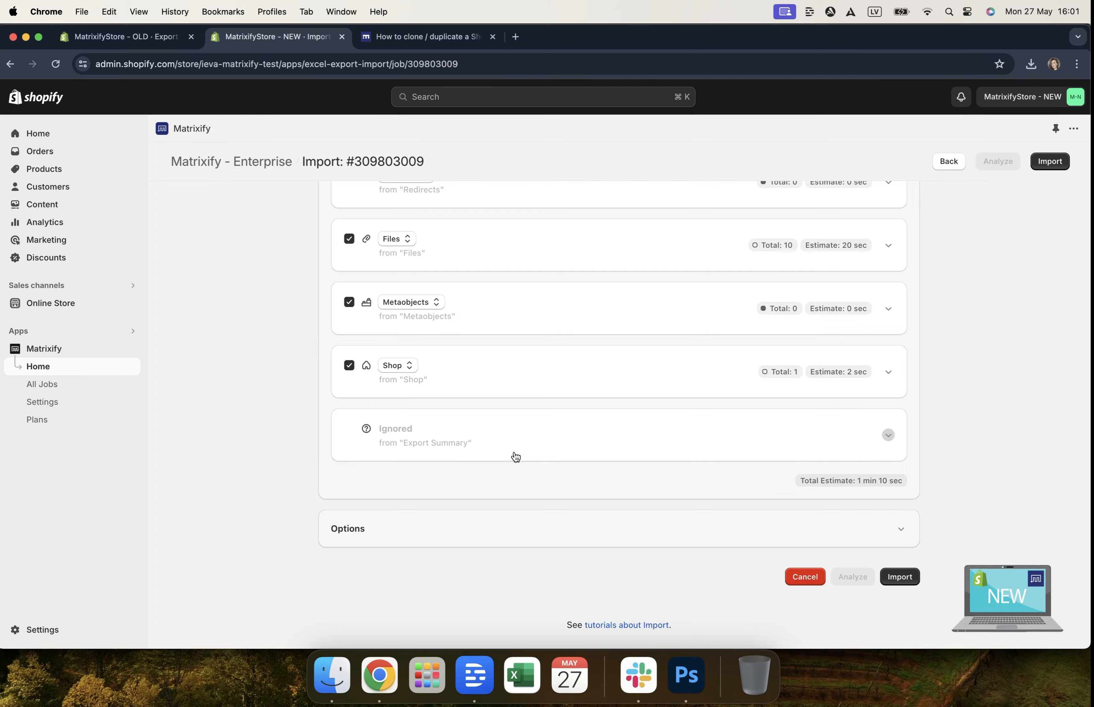
scroll(515, 457, "up", 20)
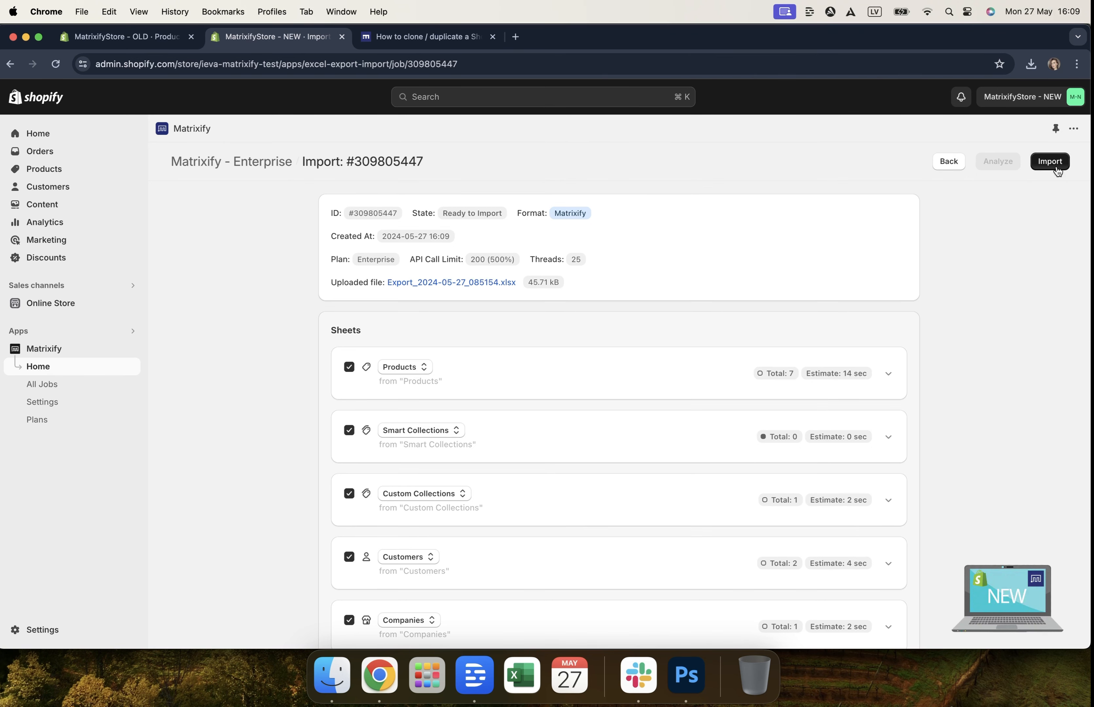
Step: Start the import of all selected sheets into the new store and follow its progress
left_click(1053, 163)
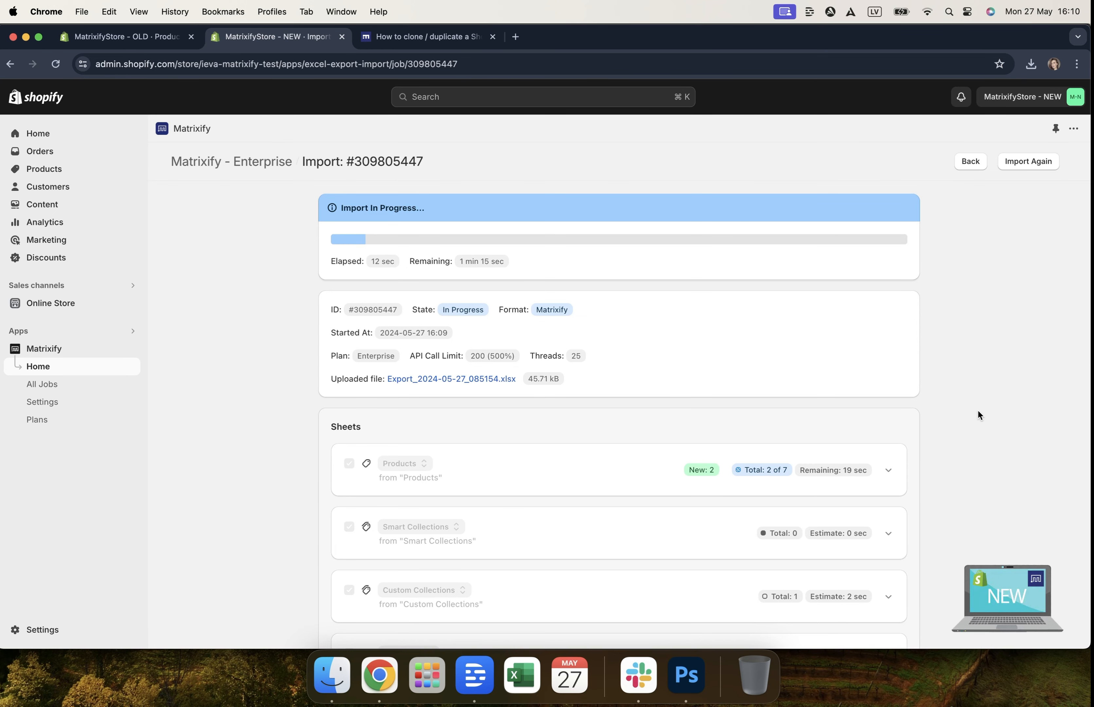
scroll(978, 410, "down", 3)
scroll(978, 410, "down", 6)
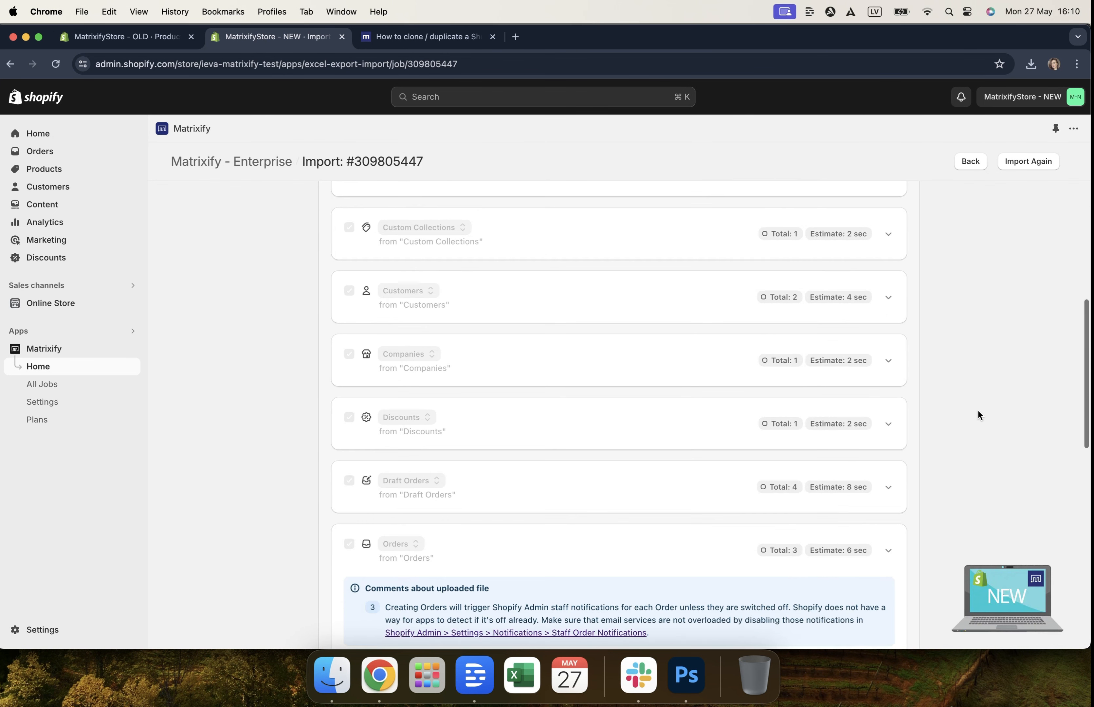
scroll(978, 410, "up", 5)
scroll(978, 410, "up", 4)
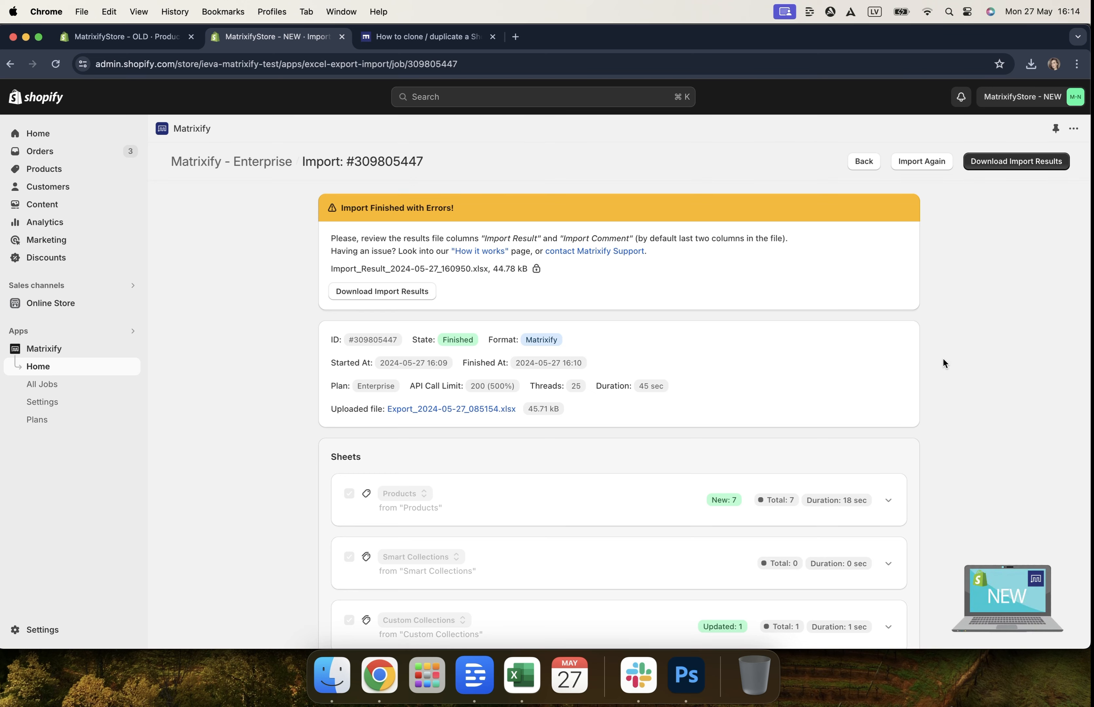
Step: Examine the import results, errors and warnings of each sheet from Products through to the generated Metafields columns
scroll(943, 360, "down", 3)
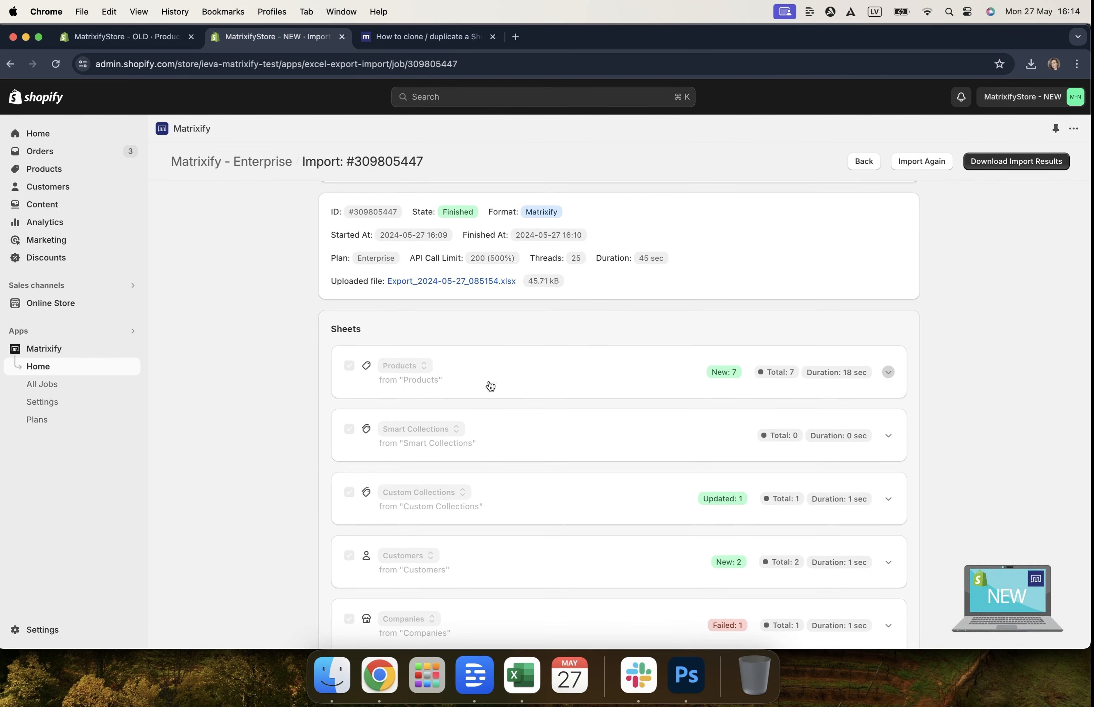
scroll(490, 385, "down", 2)
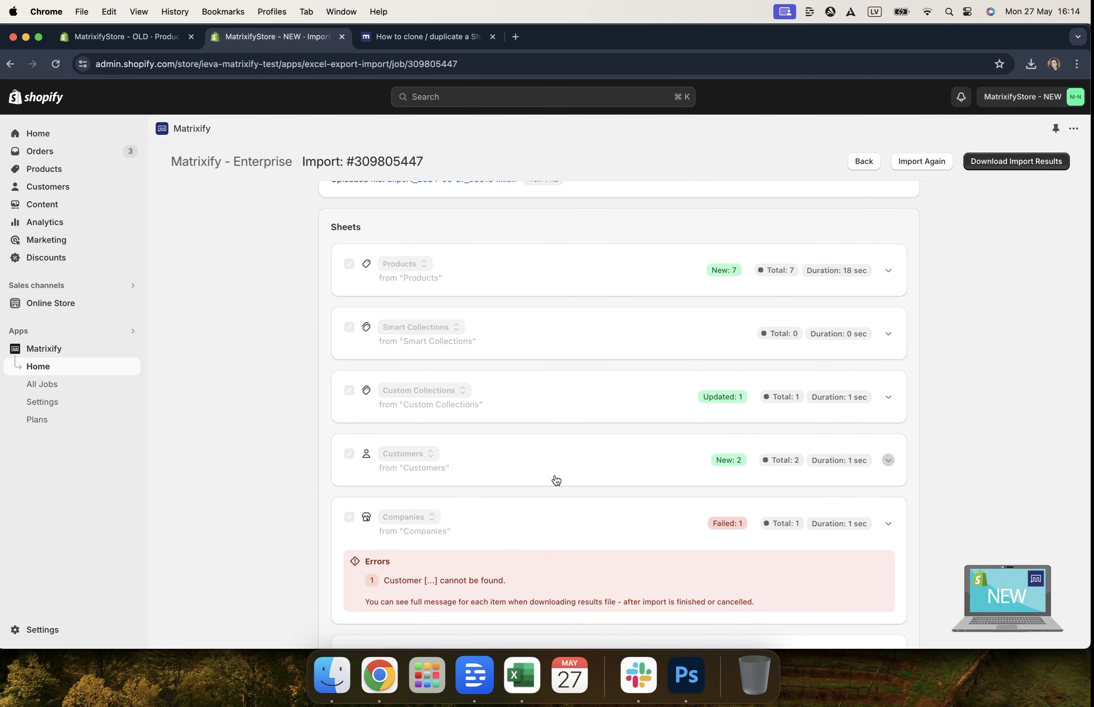
scroll(556, 481, "down", 3)
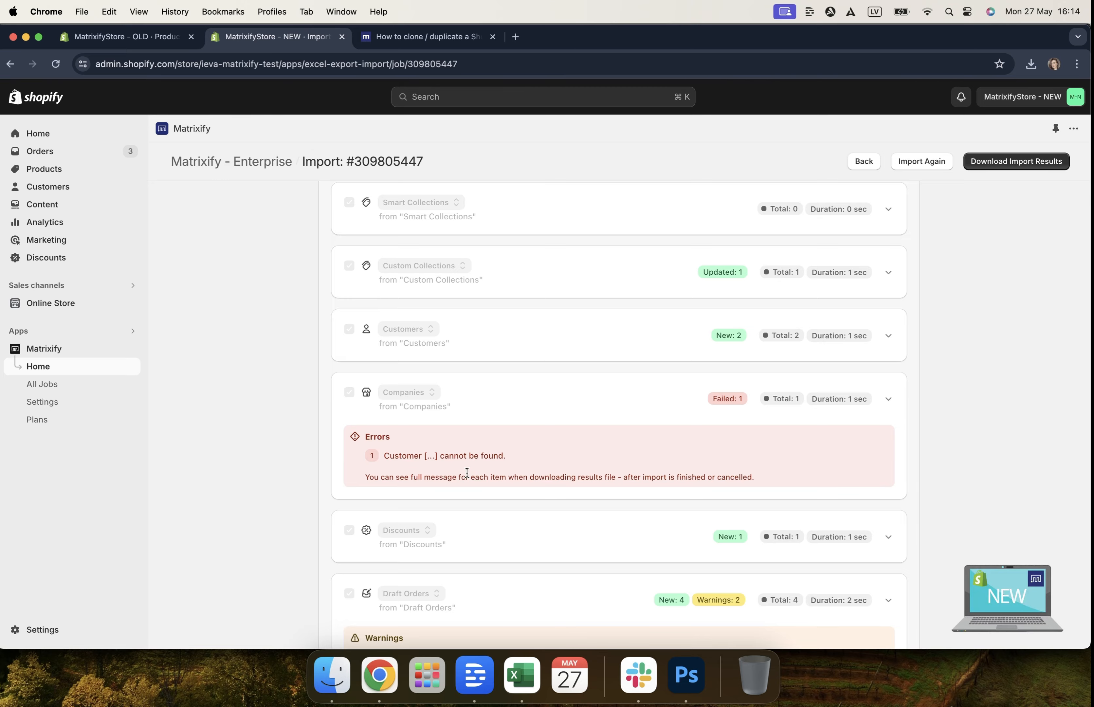
scroll(467, 472, "down", 3)
scroll(630, 414, "down", 3)
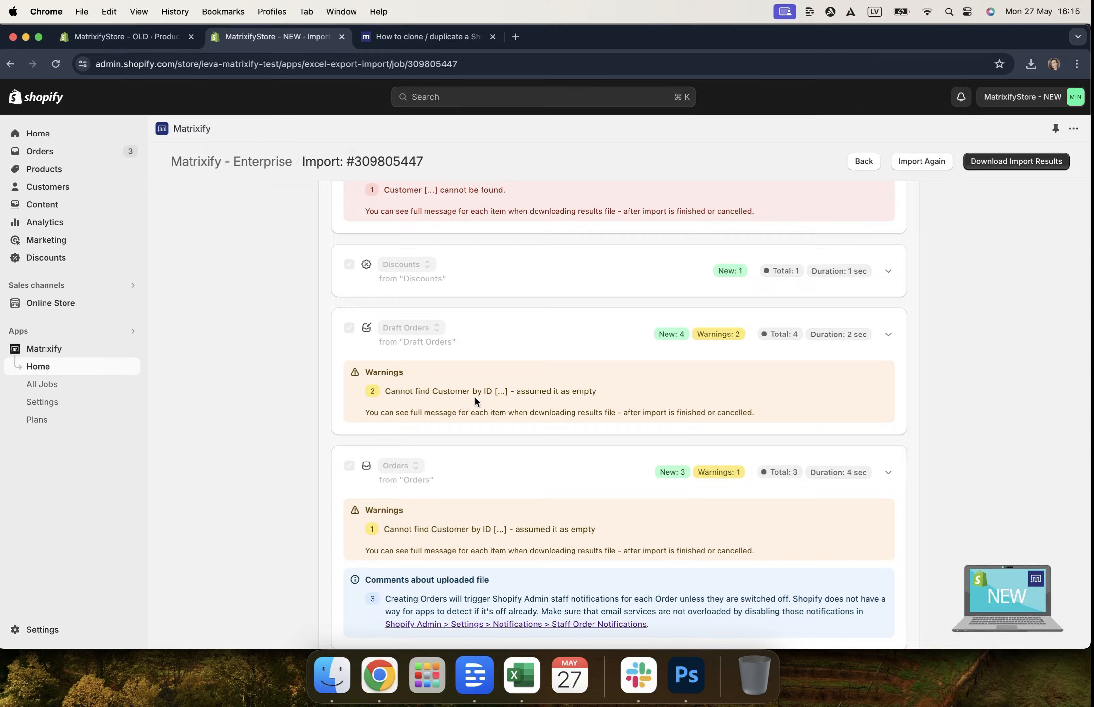
scroll(478, 550, "down", 5)
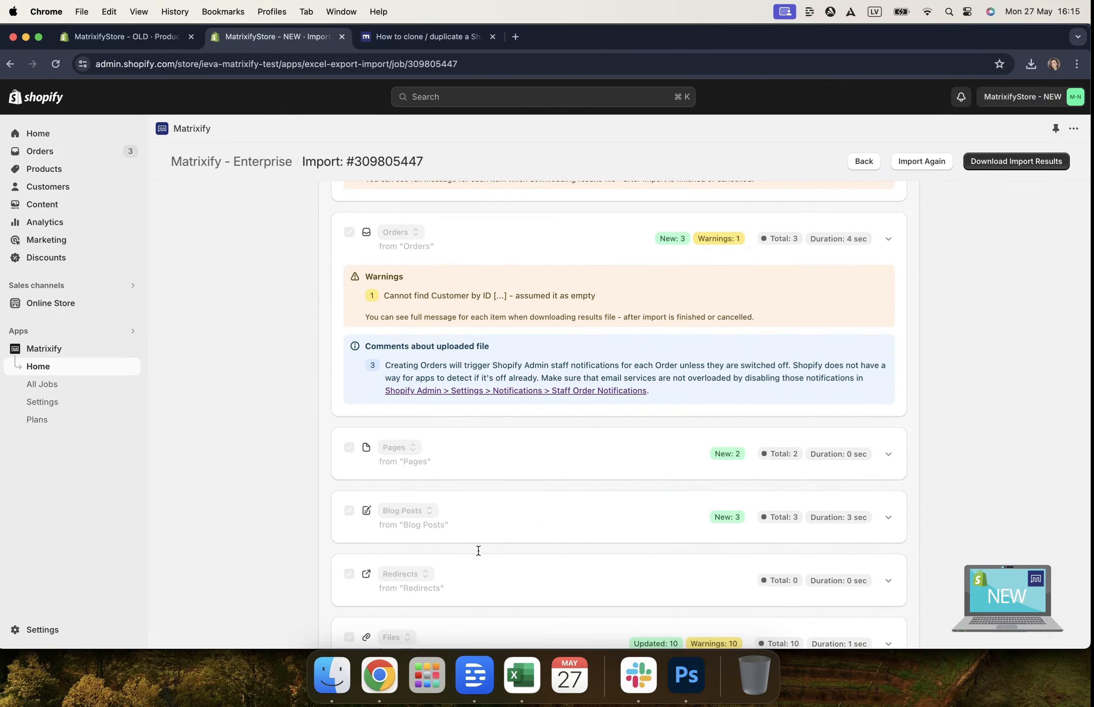
scroll(478, 550, "down", 1)
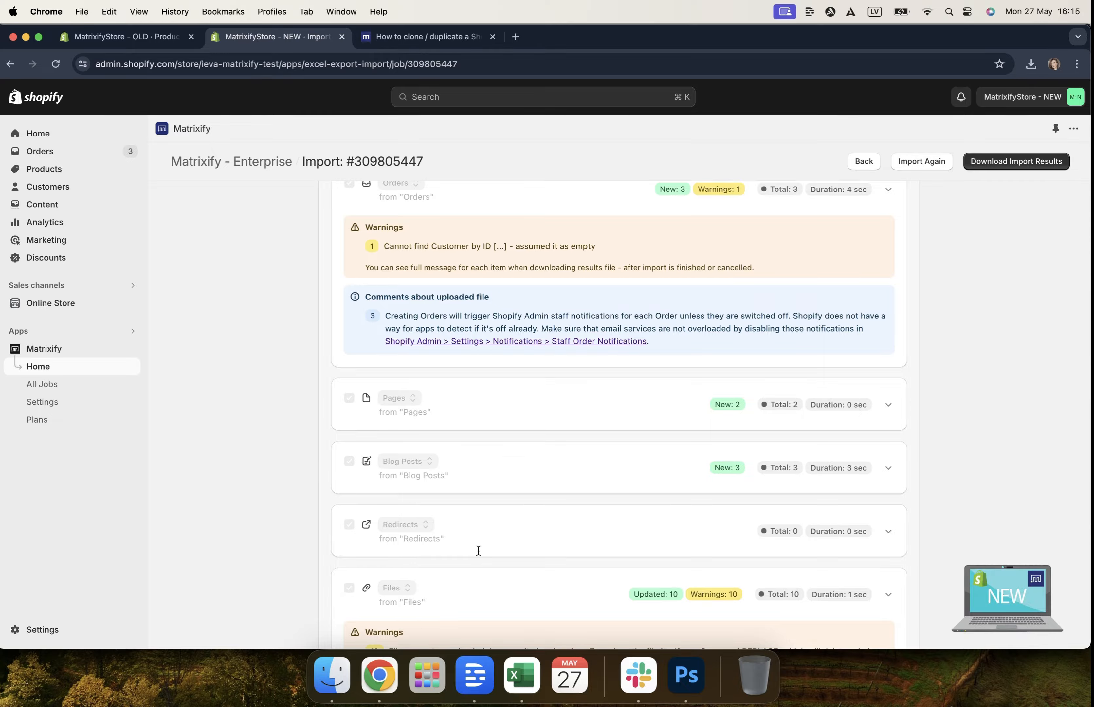
scroll(478, 551, "down", 2)
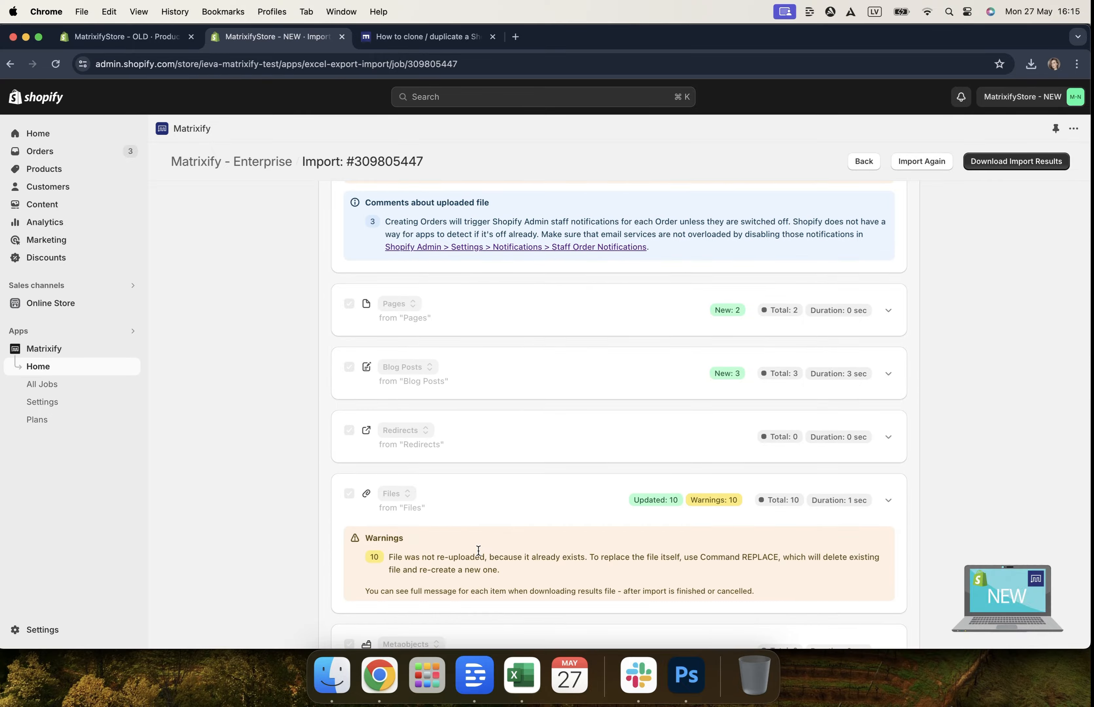
scroll(478, 550, "down", 4)
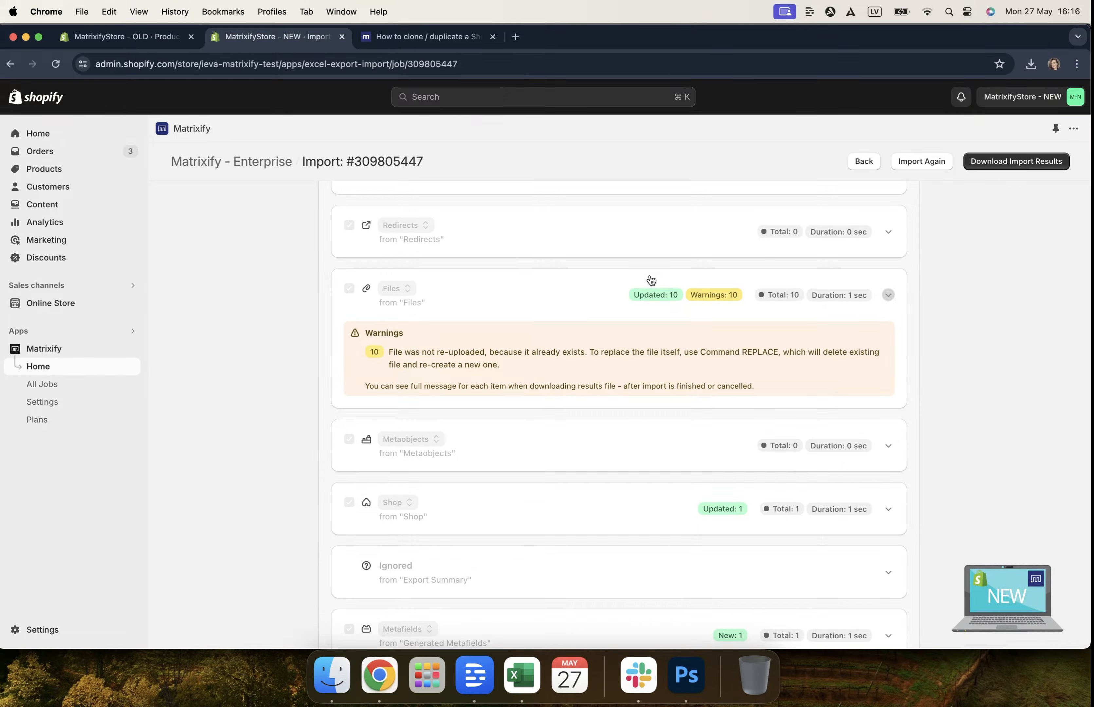
scroll(637, 414, "down", 3)
left_click(703, 501)
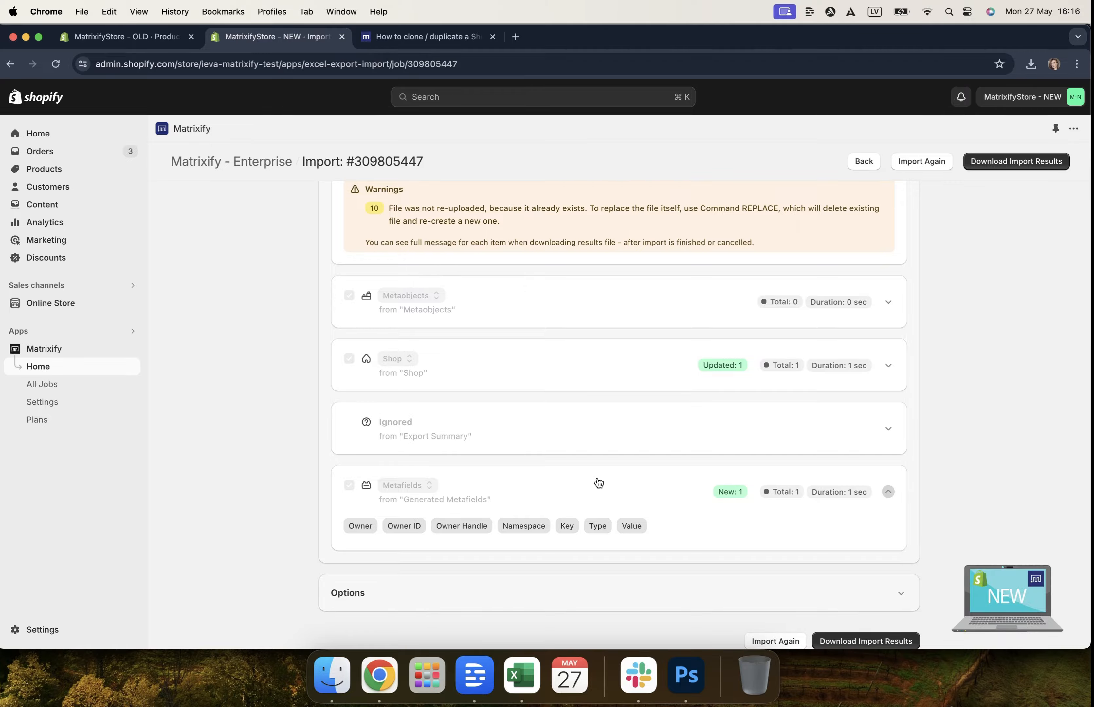
Step: Download the import results file and open it in Excel
scroll(598, 483, "up", 20)
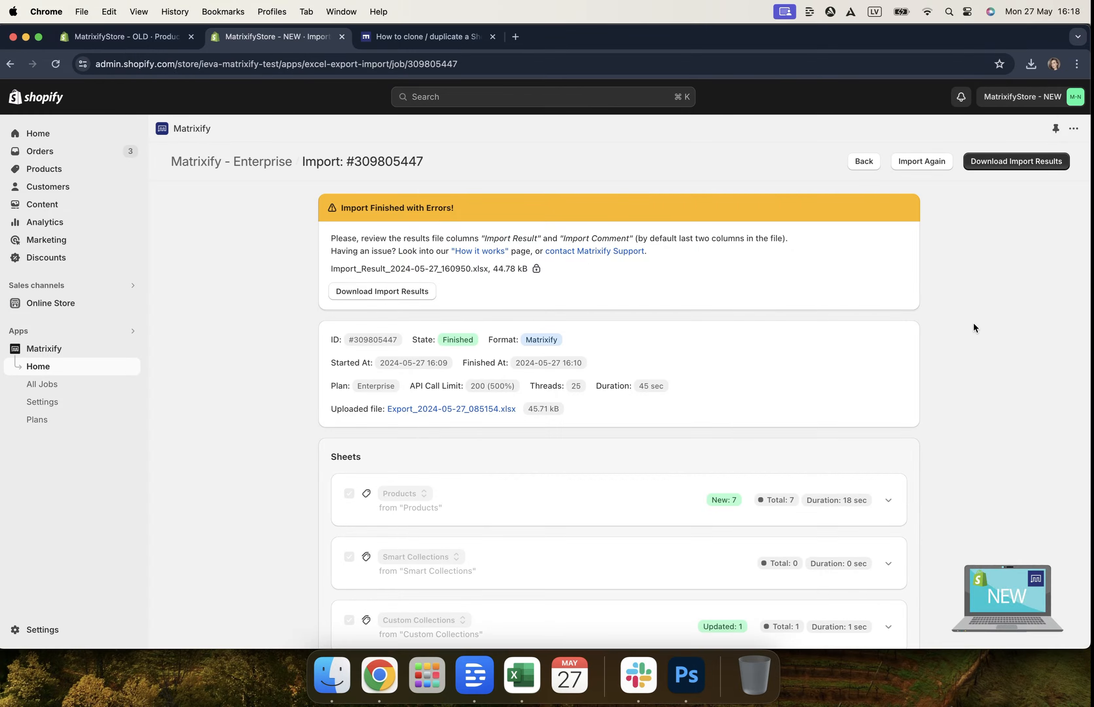
left_click(1004, 160)
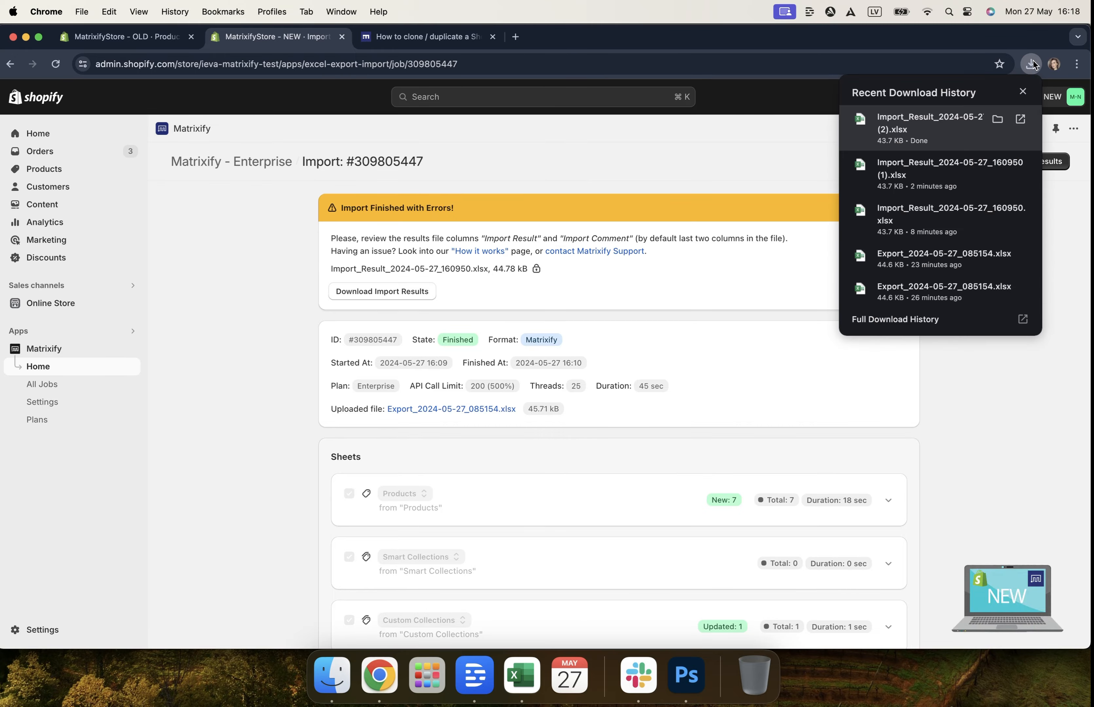
left_click(947, 135)
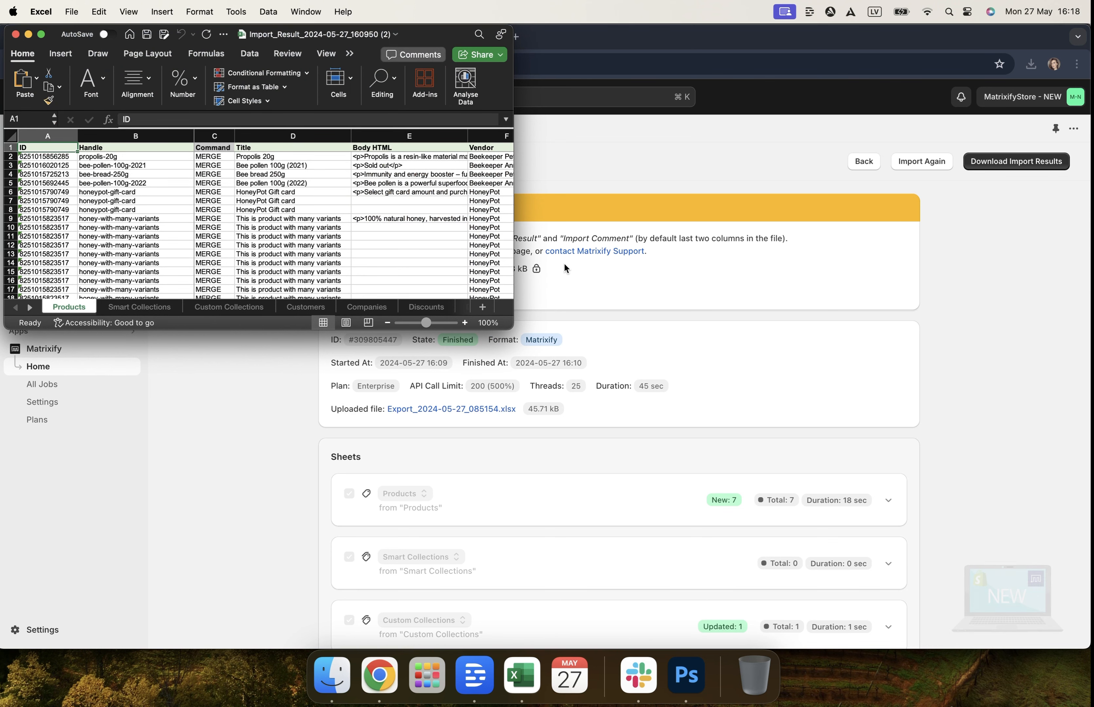
Step: Enlarge the import results workbook window and bring up the Import Result and Import Comment columns of the Companies sheet
left_click_drag(508, 330, 1086, 649)
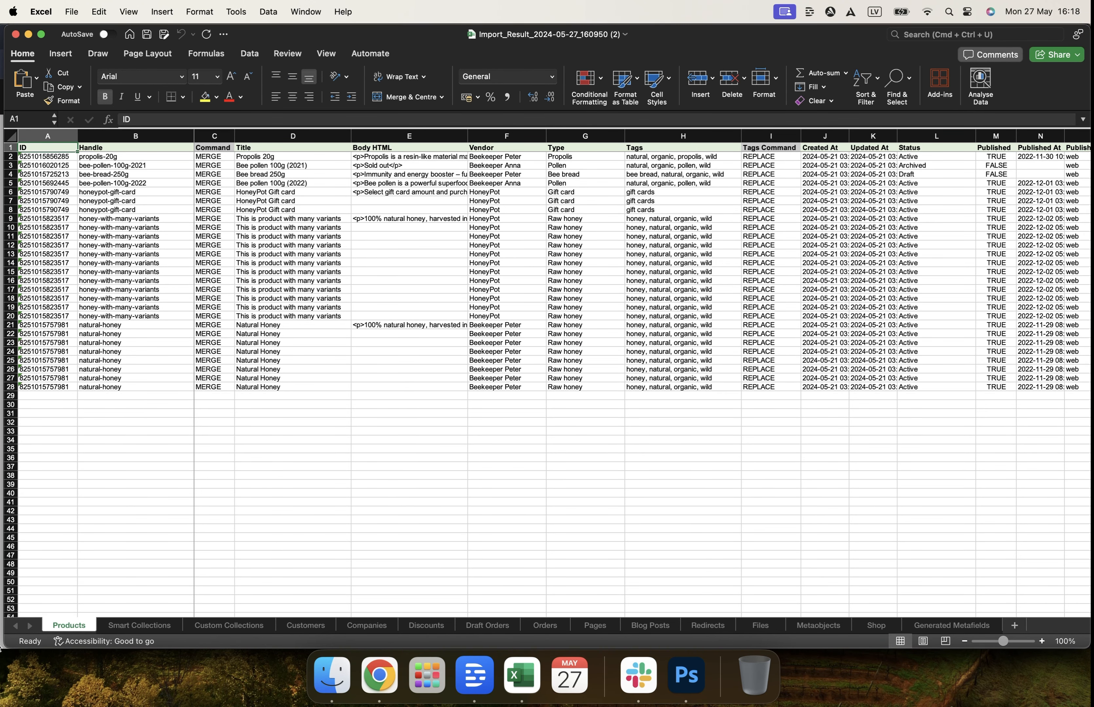
left_click_drag(5, 648, 0, 648)
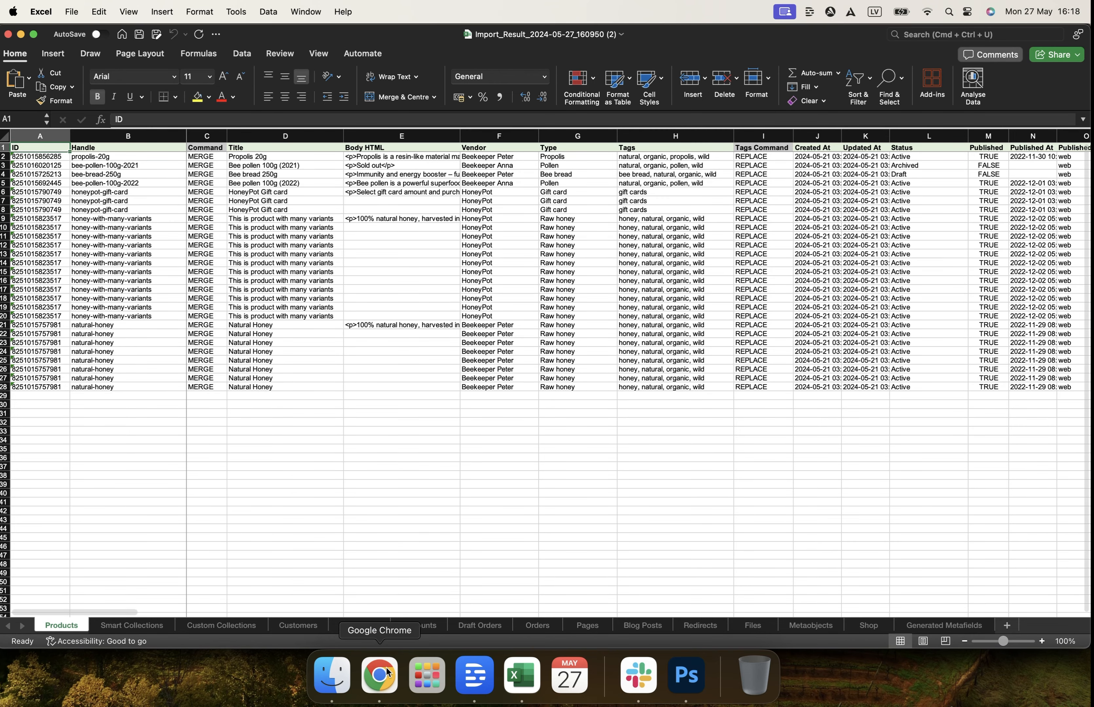
left_click(372, 627)
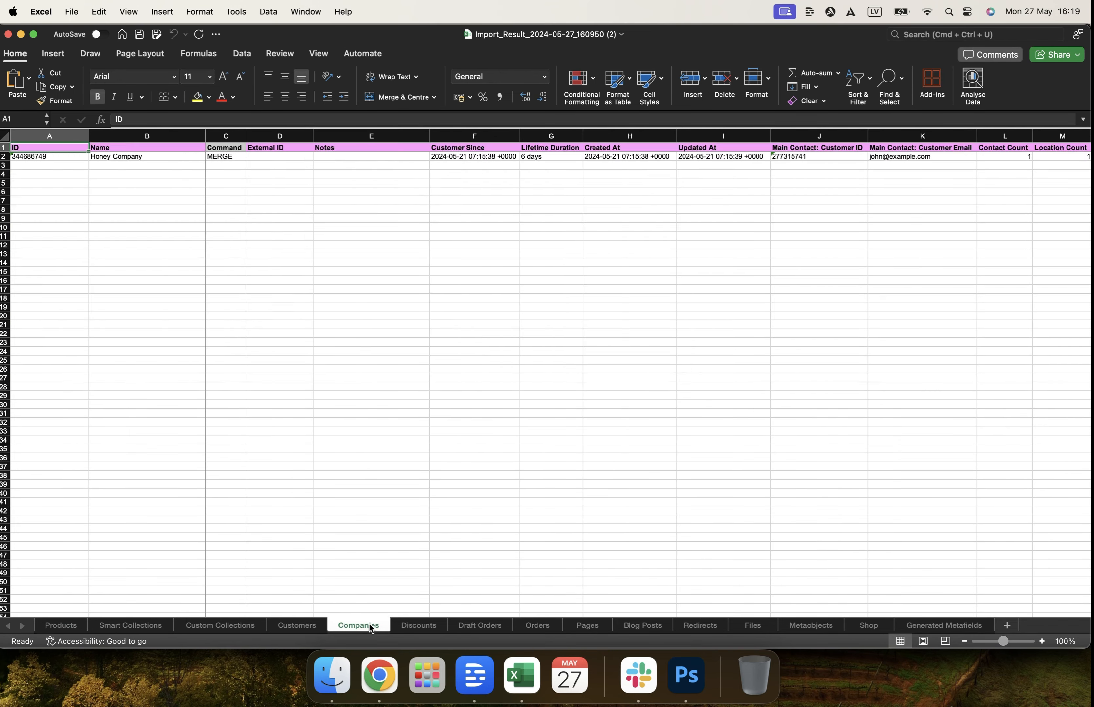
scroll(595, 457, "right", 15)
scroll(595, 457, "right", 20)
scroll(457, 503, "right", 15)
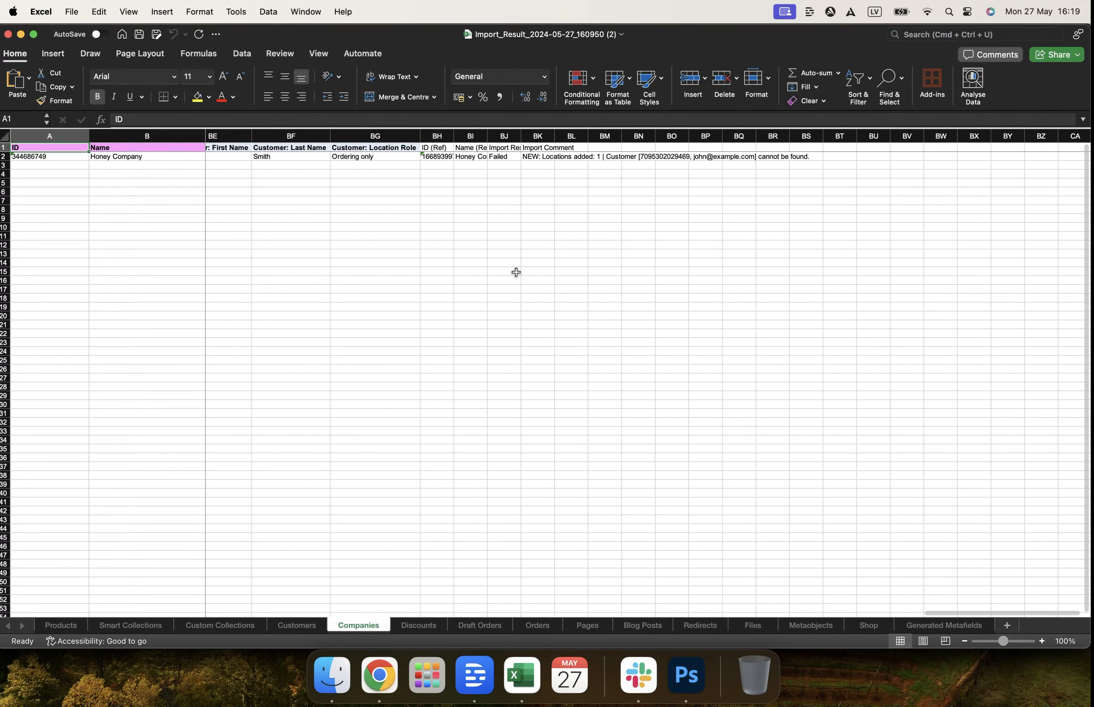
Step: Highlight the Import Result and Import Comment columns and read the full import comment for Honey Company
left_click_drag(504, 135, 567, 454)
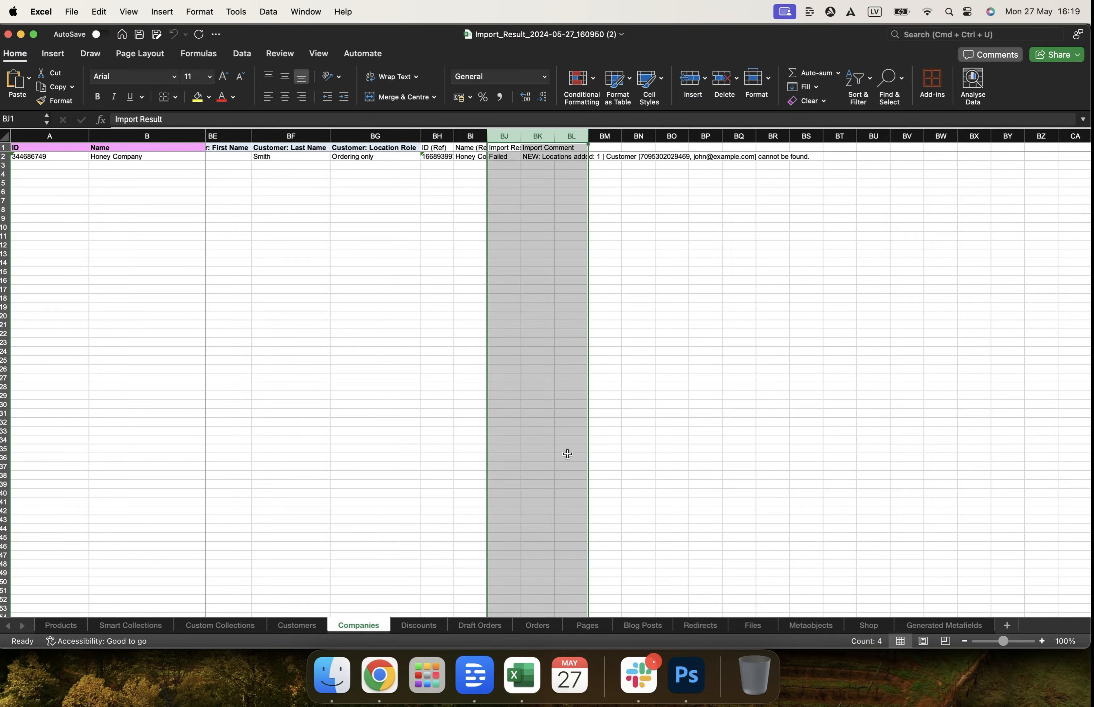
left_click(567, 454)
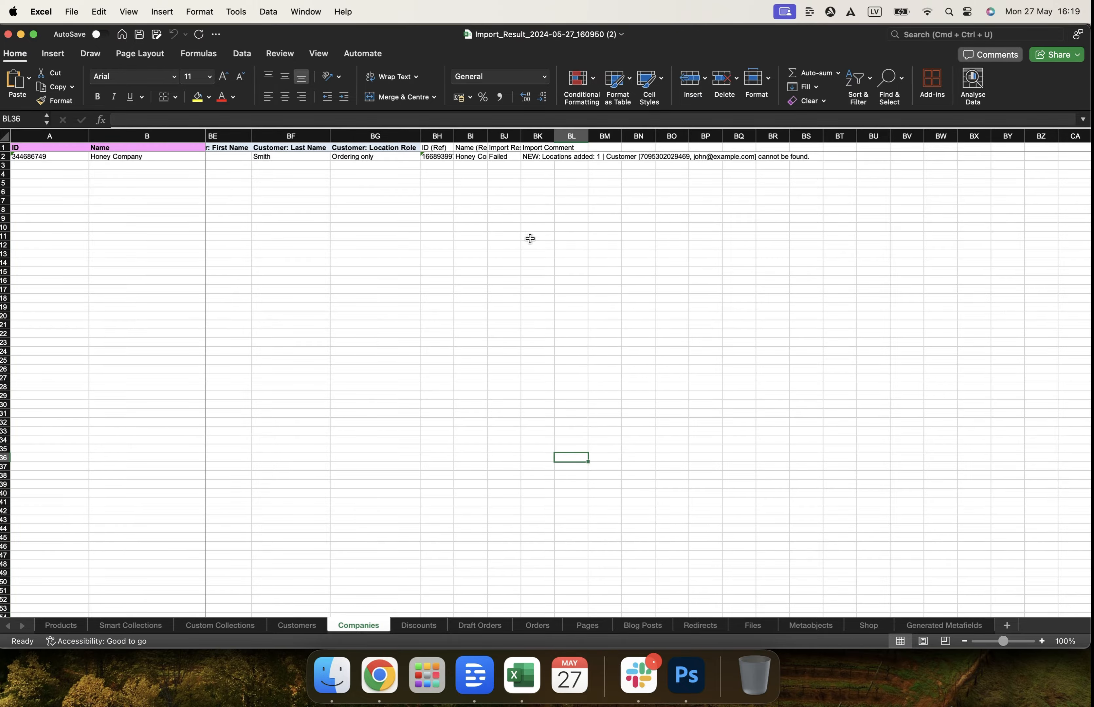
left_click(527, 155)
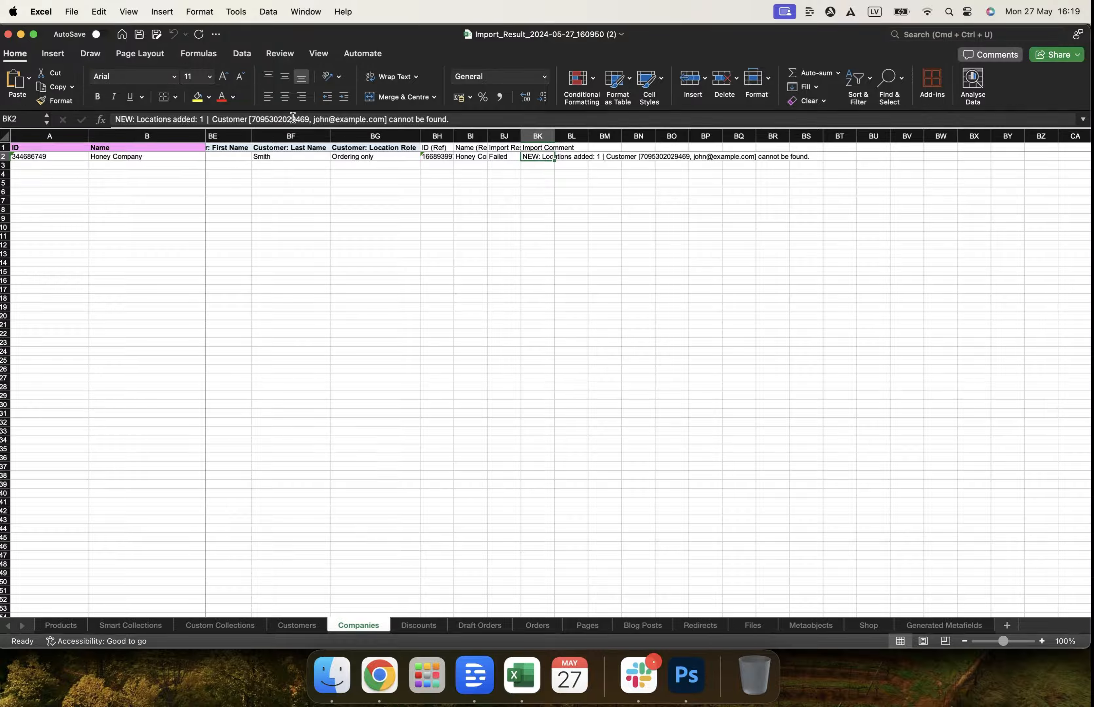
left_click(533, 208)
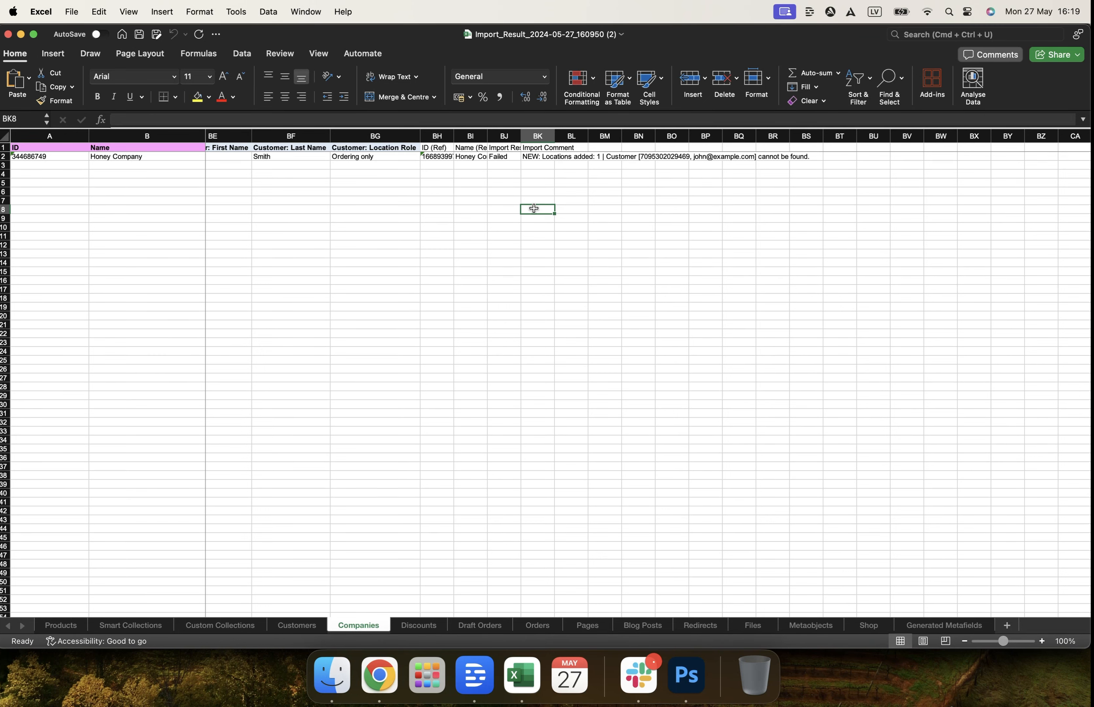
Step: Find the customer referenced in the company's import comment on the Customers sheet, and return to the Companies sheet
left_click(311, 625)
left_click(114, 175)
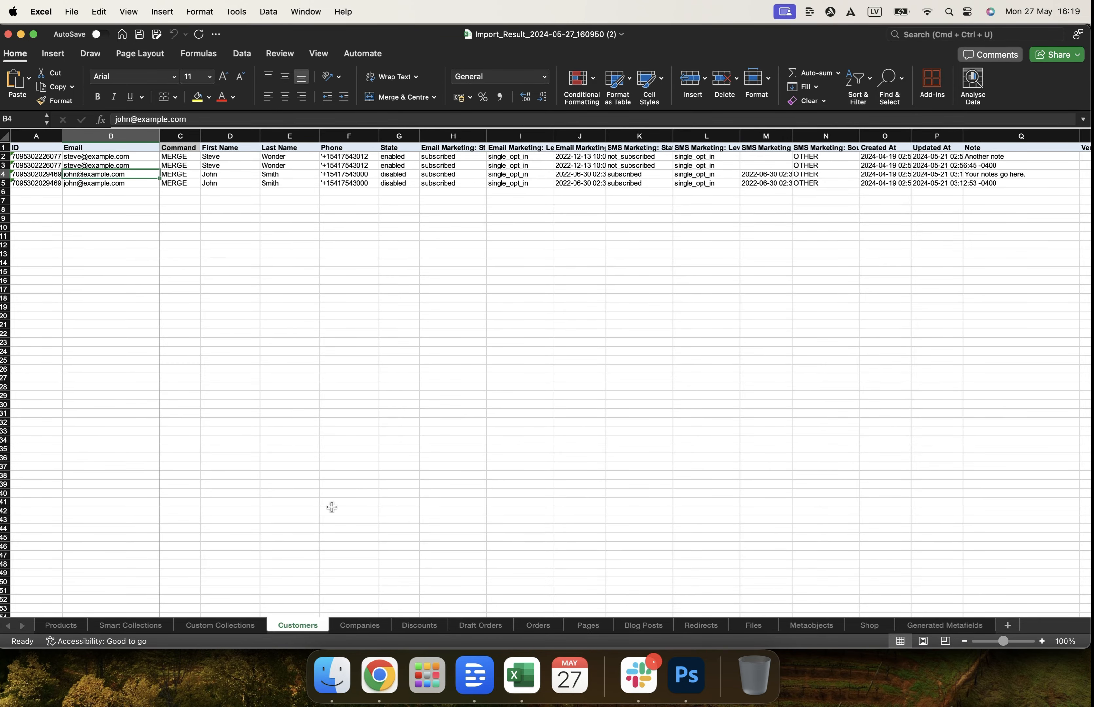
left_click(359, 626)
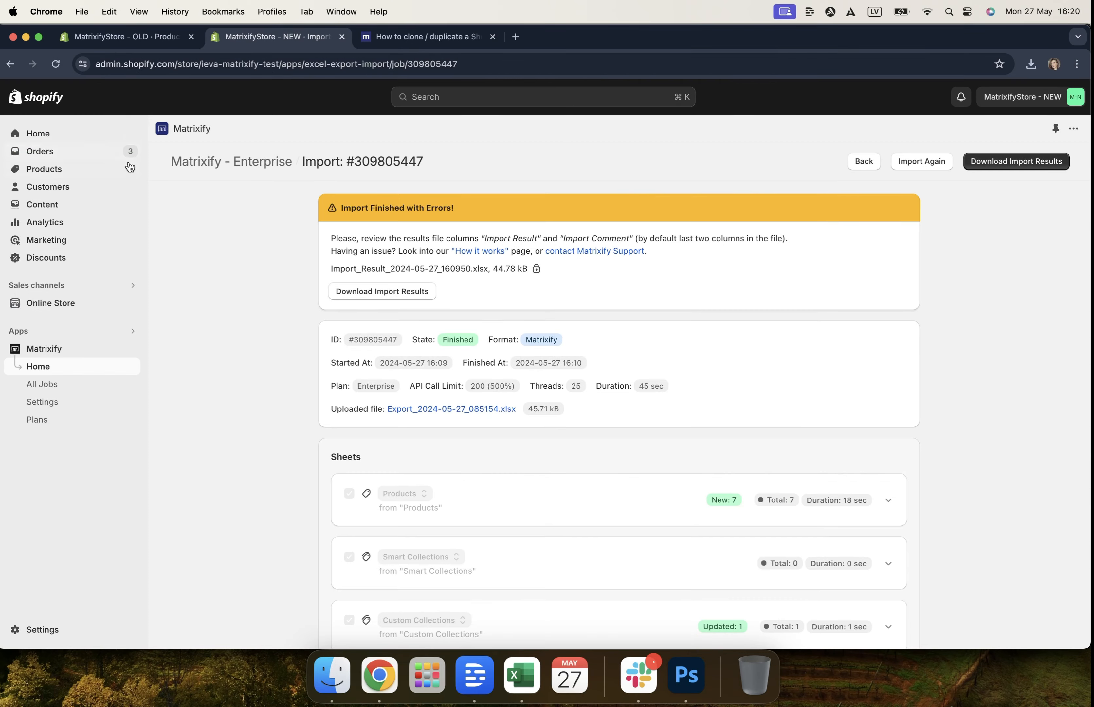
Step: In the new store's Shopify admin in Chrome, check the imported products, collections, orders and customers
left_click(105, 168)
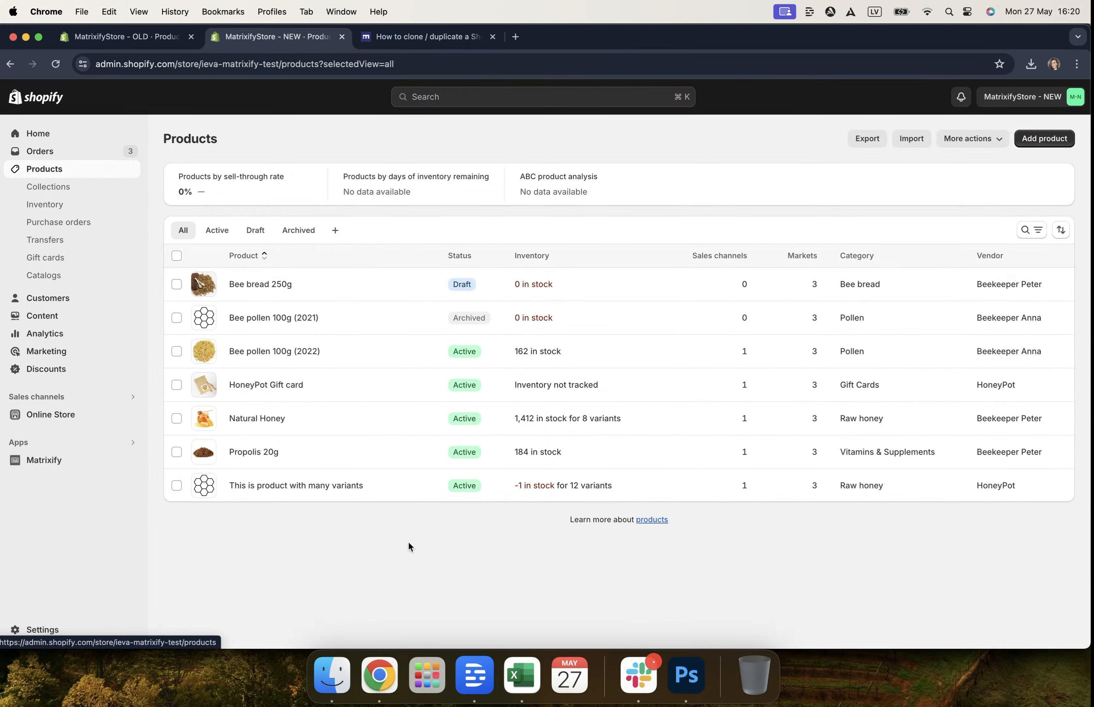
left_click(58, 189)
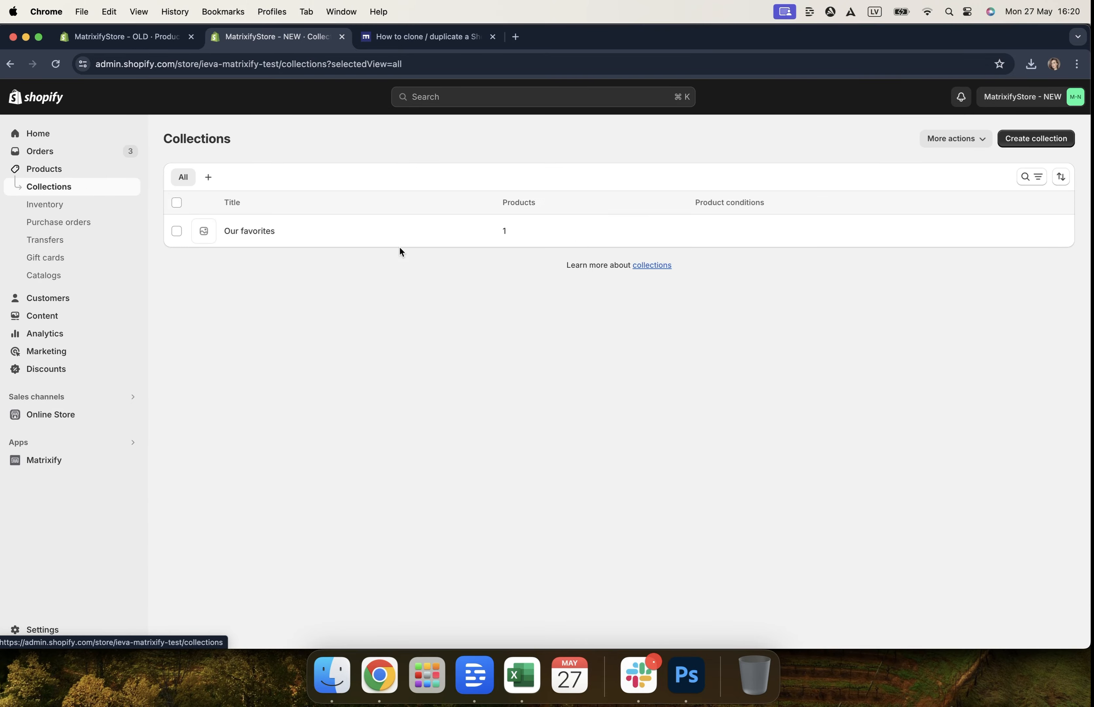
left_click(89, 155)
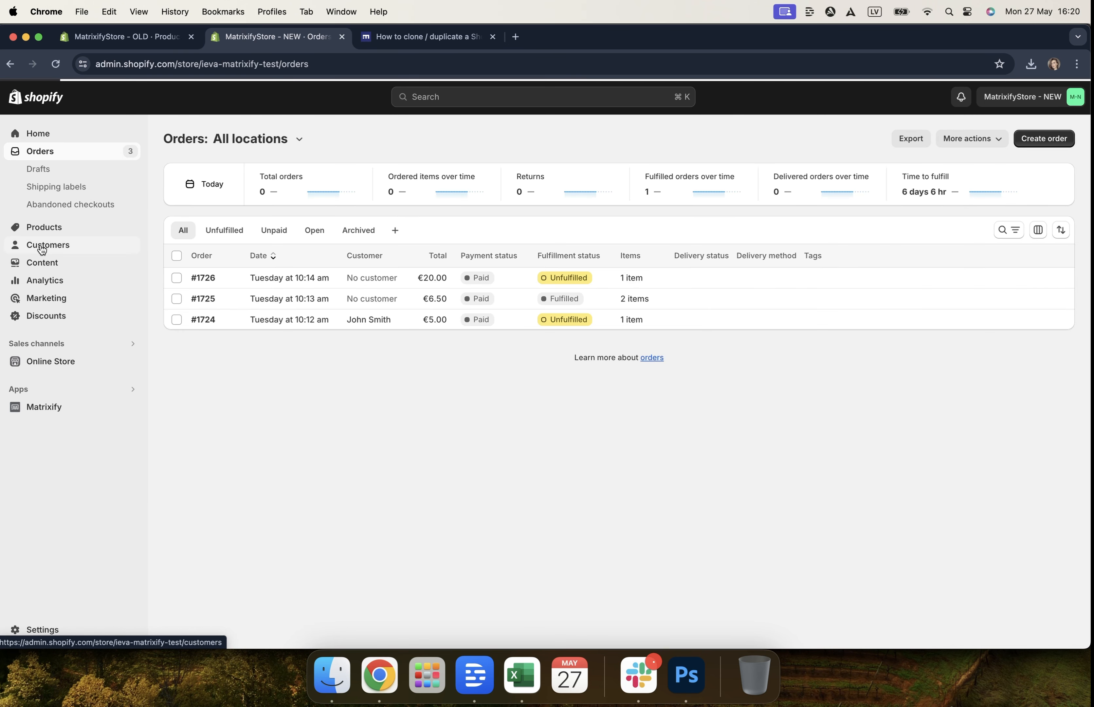
left_click(42, 247)
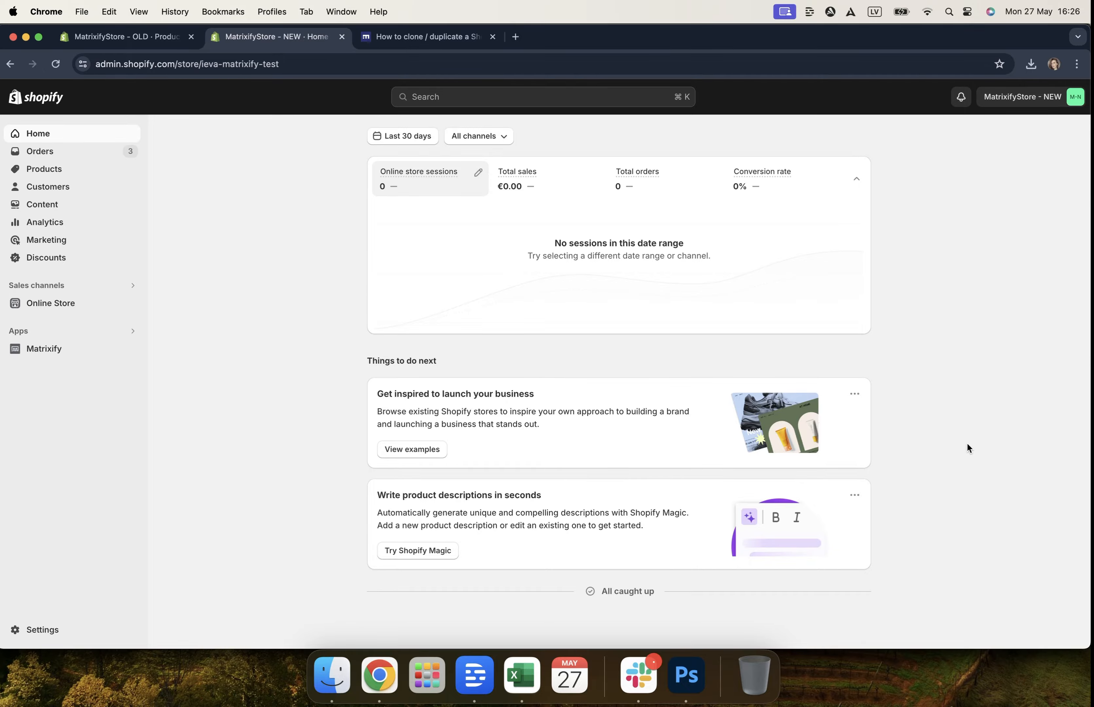
Step: View the beginning of the Matrixify tutorial "How to clone / duplicate a Shopify store quickly and easily"
left_click(424, 37)
scroll(633, 358, "up", 20)
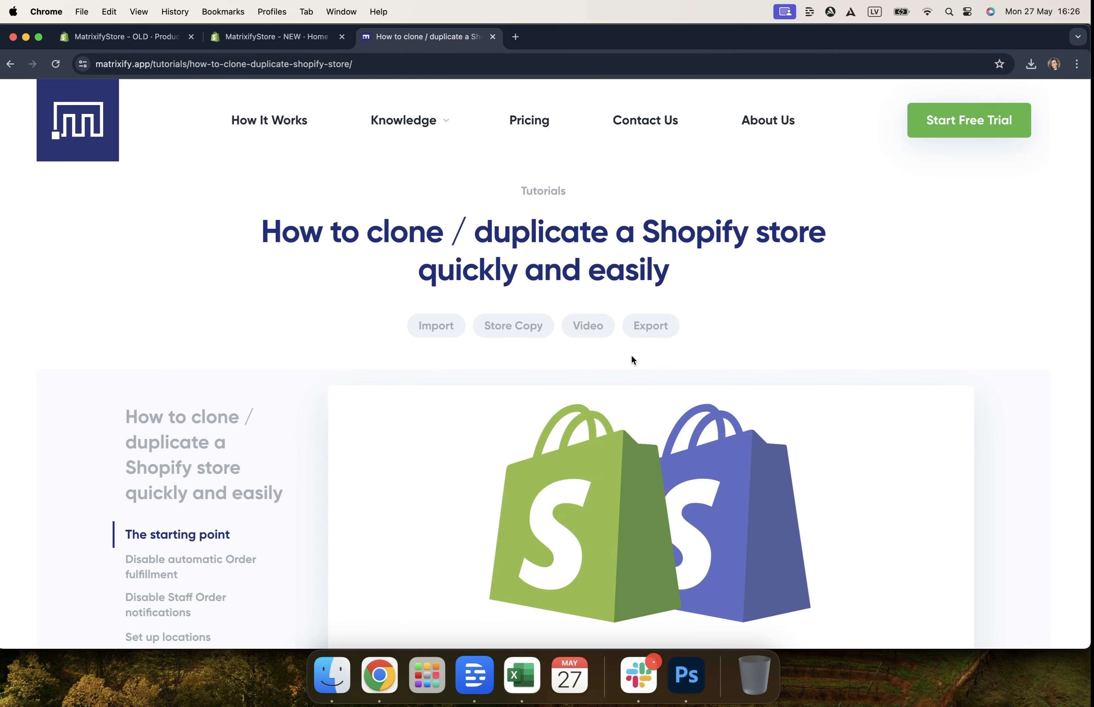
scroll(632, 358, "down", 2)
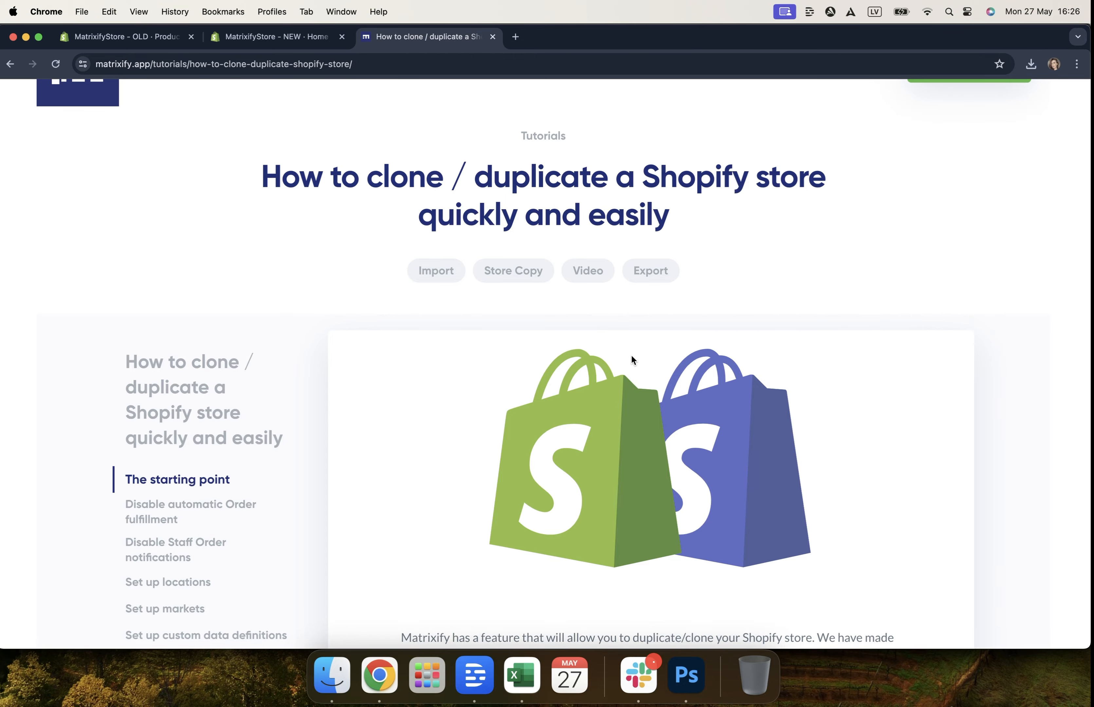
scroll(632, 357, "up", 2)
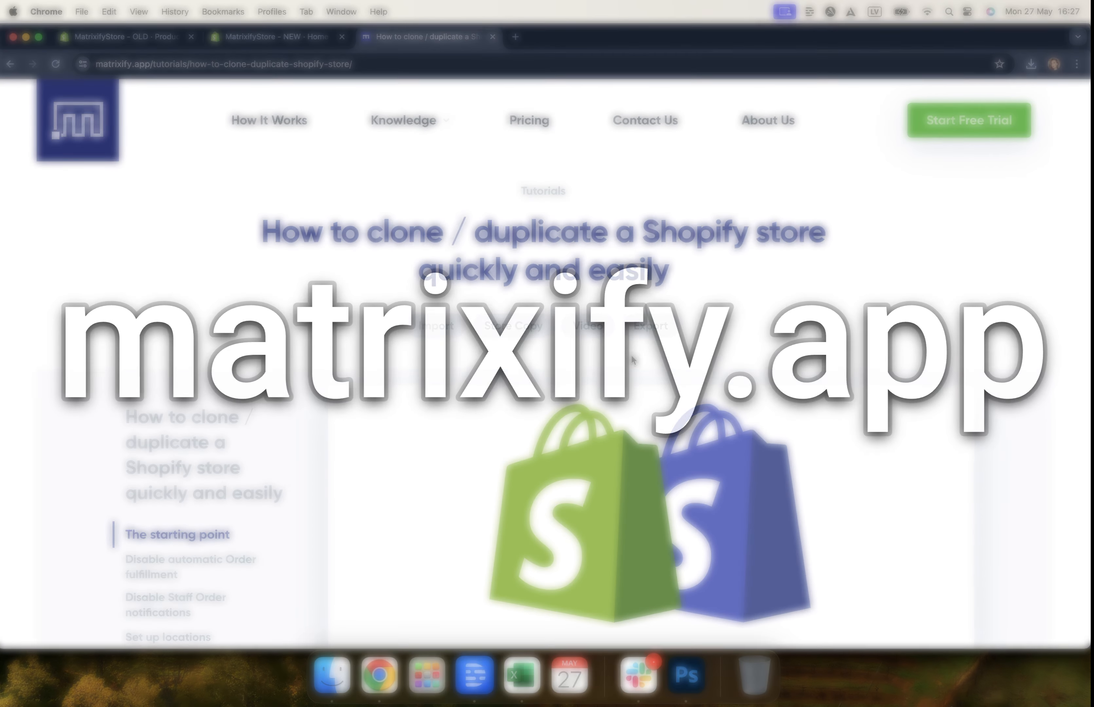
Step: Open Matrixify's Contact Us page and review the Slack and e-mail support options
left_click(633, 142)
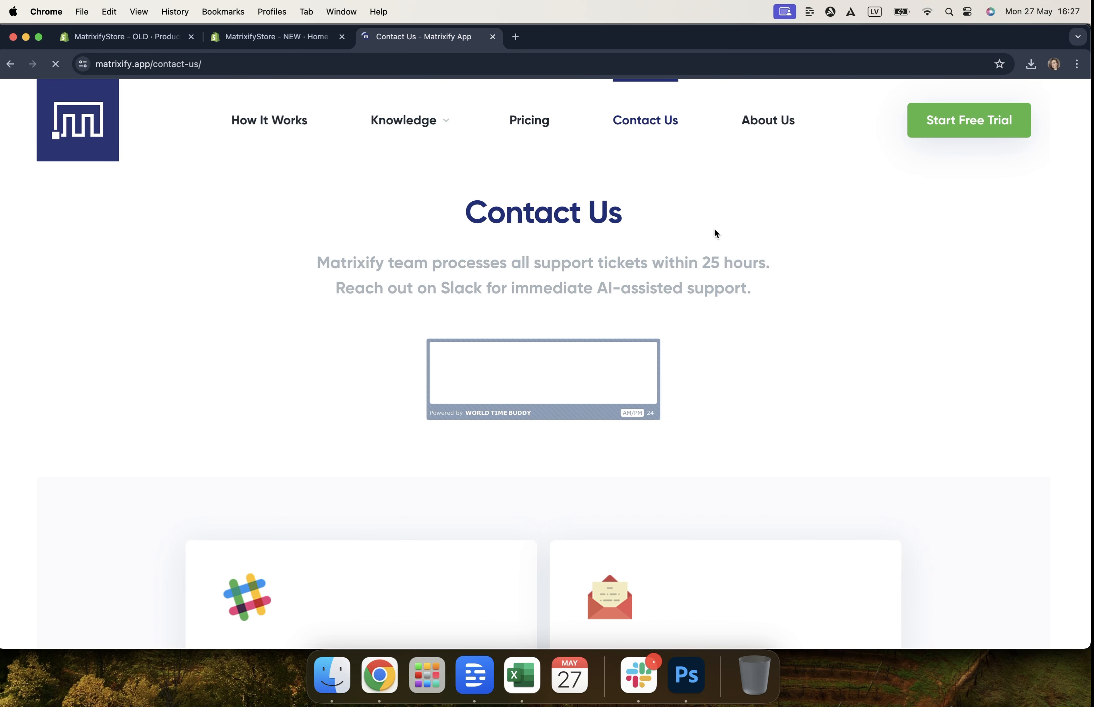
scroll(889, 412, "down", 6)
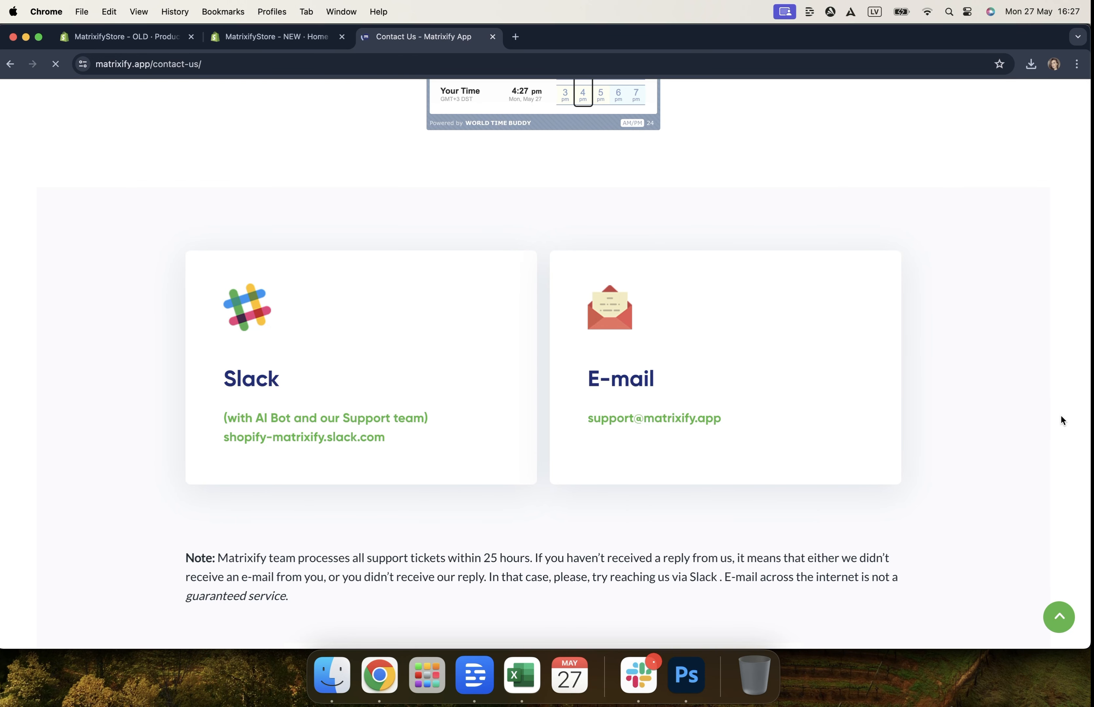
scroll(1060, 420, "up", 5)
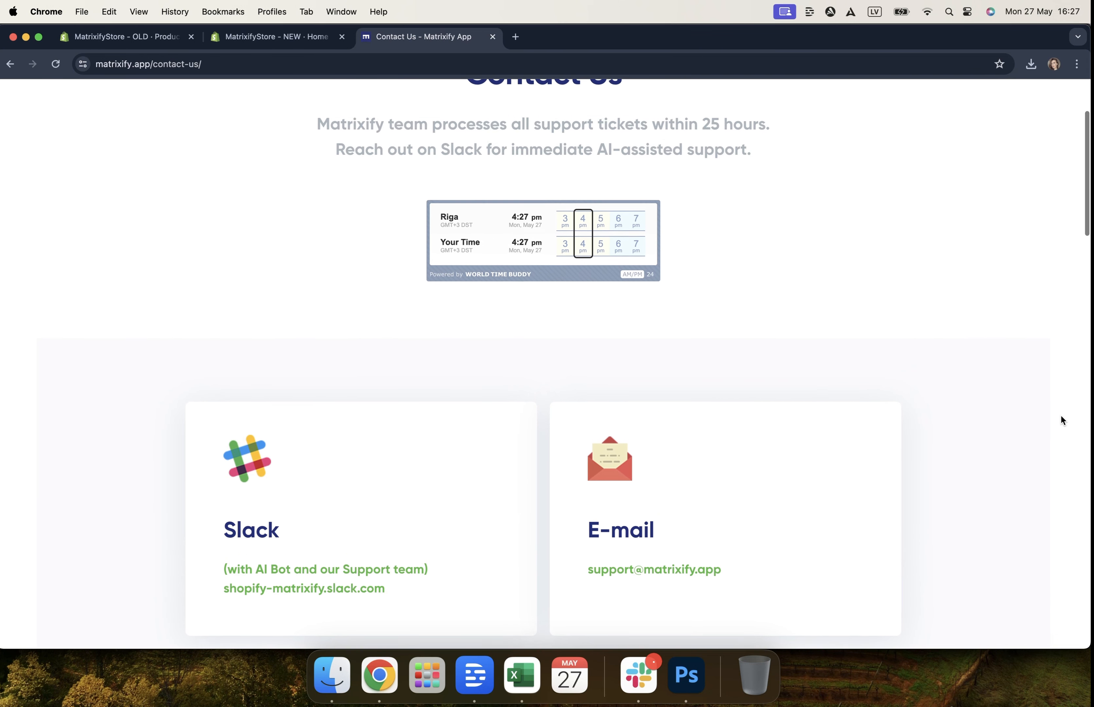
scroll(1062, 420, "up", 2)
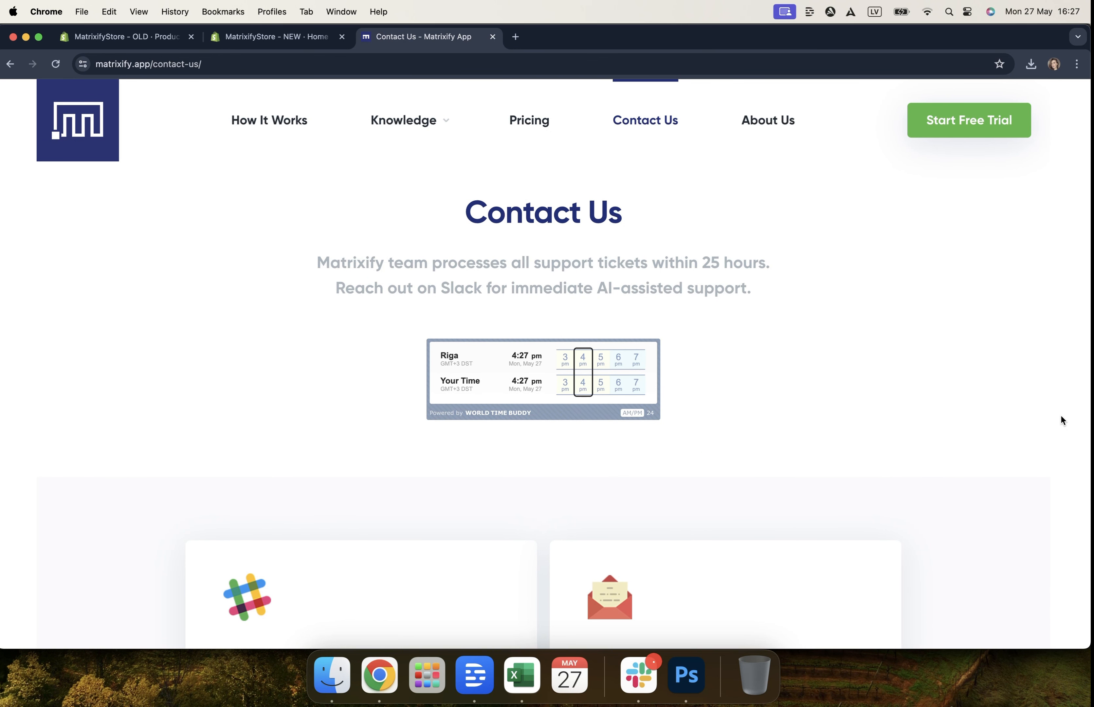
scroll(1061, 421, "down", 5)
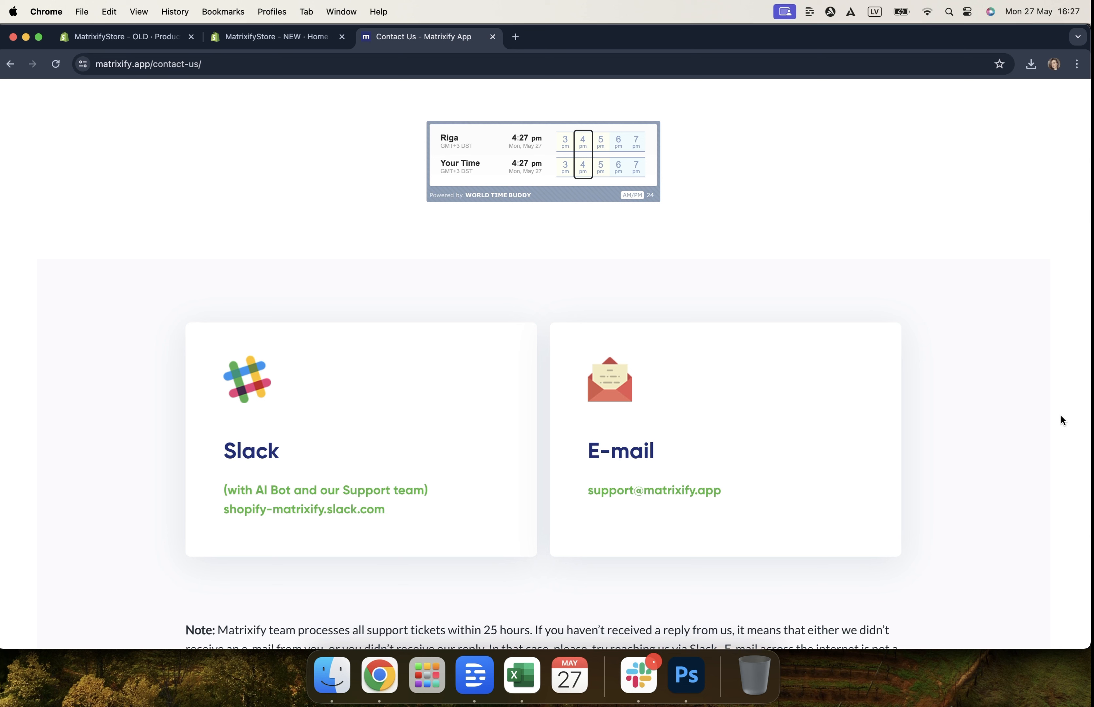